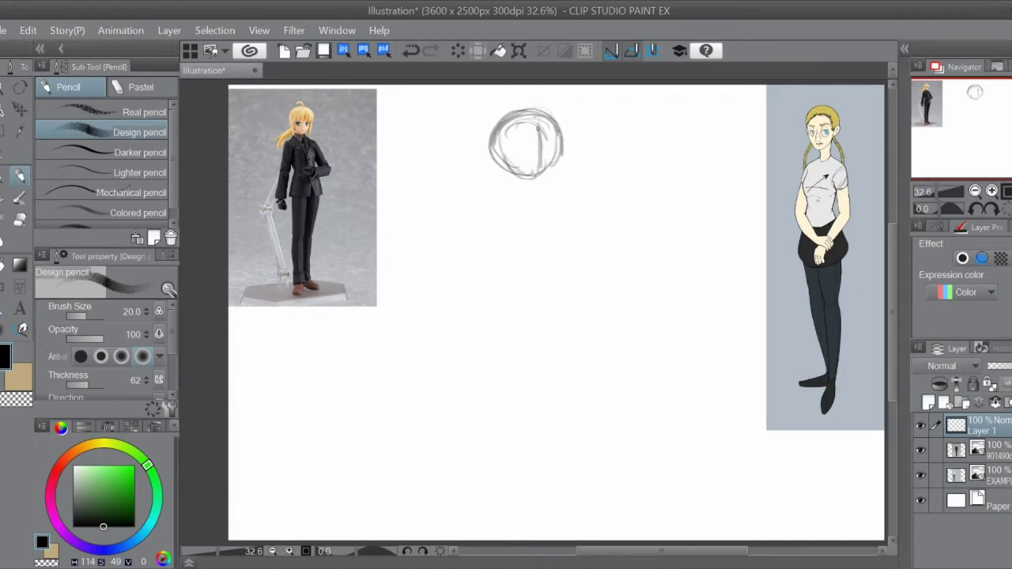
- Rough in the jaw, neck, shoulders, bent arm and sides of the torso below the head circle
{"action": "key", "text": "h"}
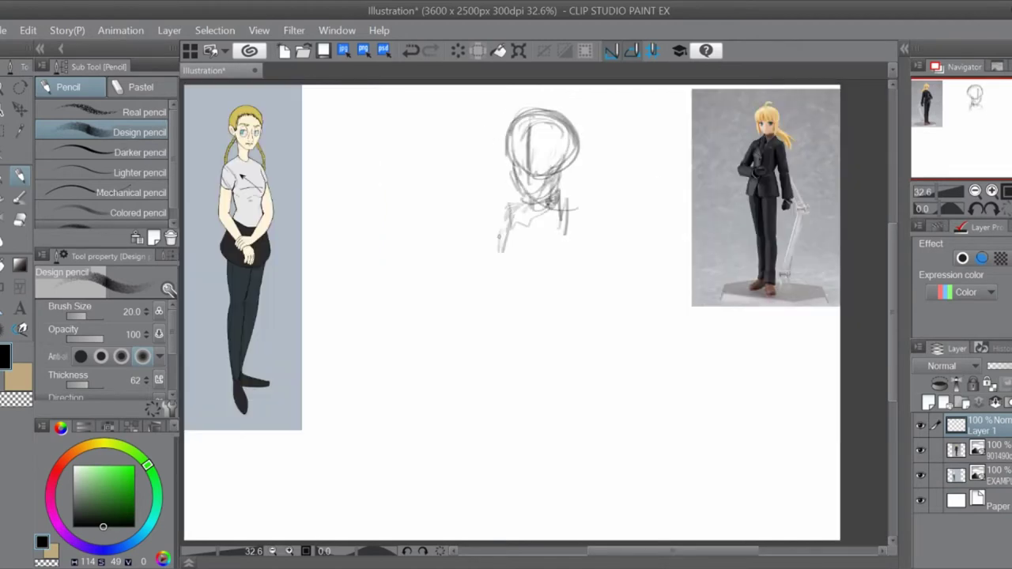
{"action": "scroll", "coordinate": [482, 259], "scroll_direction": "up", "scroll_amount": 2}
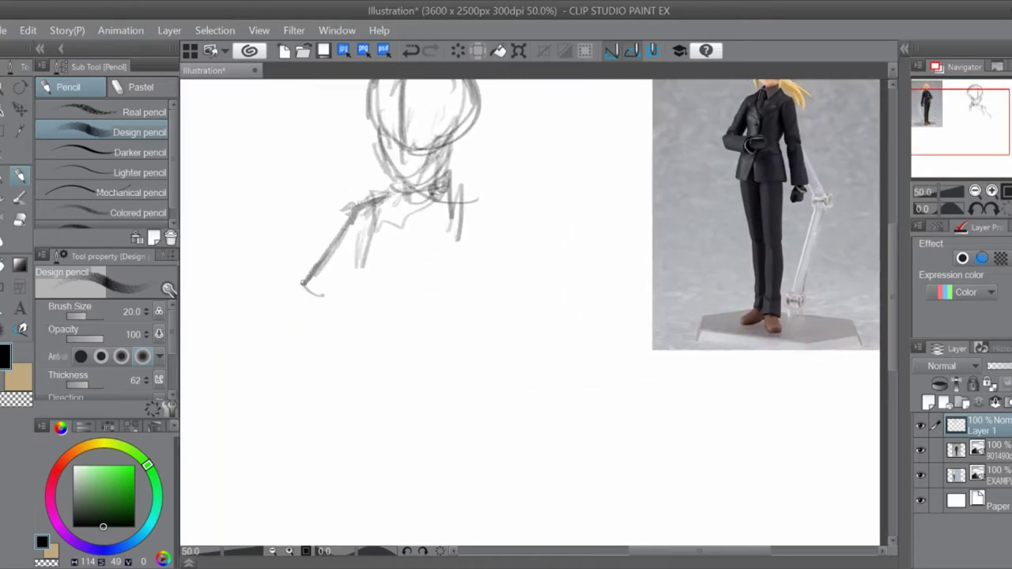
{"action": "left_click_drag", "start_coordinate": [472, 247], "coordinate": [435, 360]}
{"action": "left_click_drag", "start_coordinate": [371, 207], "coordinate": [351, 281]}
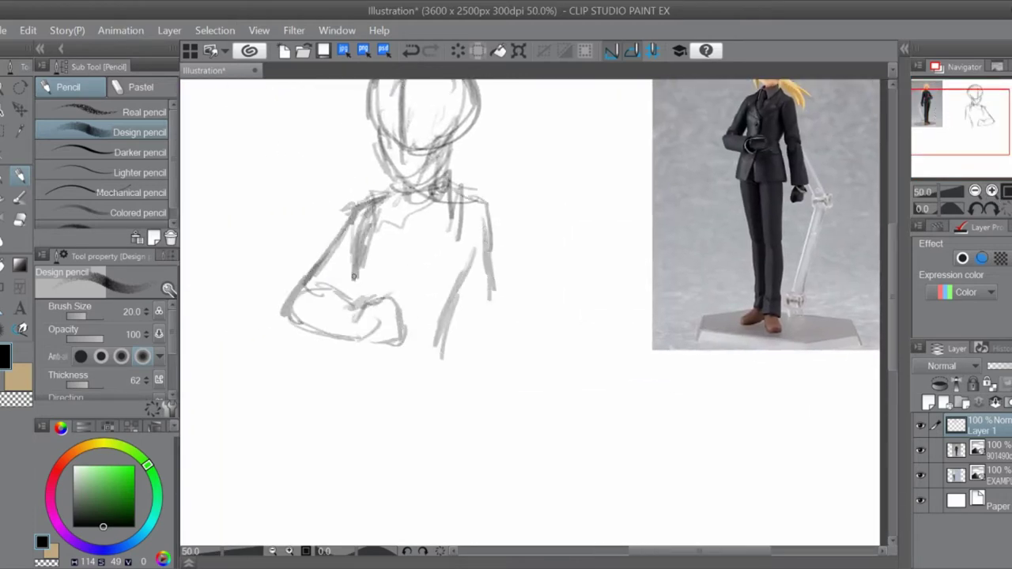
- Sketch the lower belly curve and both hip lines beneath the torso
{"action": "left_click_drag", "start_coordinate": [468, 263], "coordinate": [469, 447]}
{"action": "left_click_drag", "start_coordinate": [351, 269], "coordinate": [438, 404]}
{"action": "left_click_drag", "start_coordinate": [355, 331], "coordinate": [342, 440]}
{"action": "key", "text": "h"}
- Darken the neck, the shoulders and both side contours of the torso, checking the figure in mirrored view
{"action": "left_click_drag", "start_coordinate": [647, 189], "coordinate": [694, 199]}
{"action": "left_click_drag", "start_coordinate": [684, 196], "coordinate": [710, 286]}
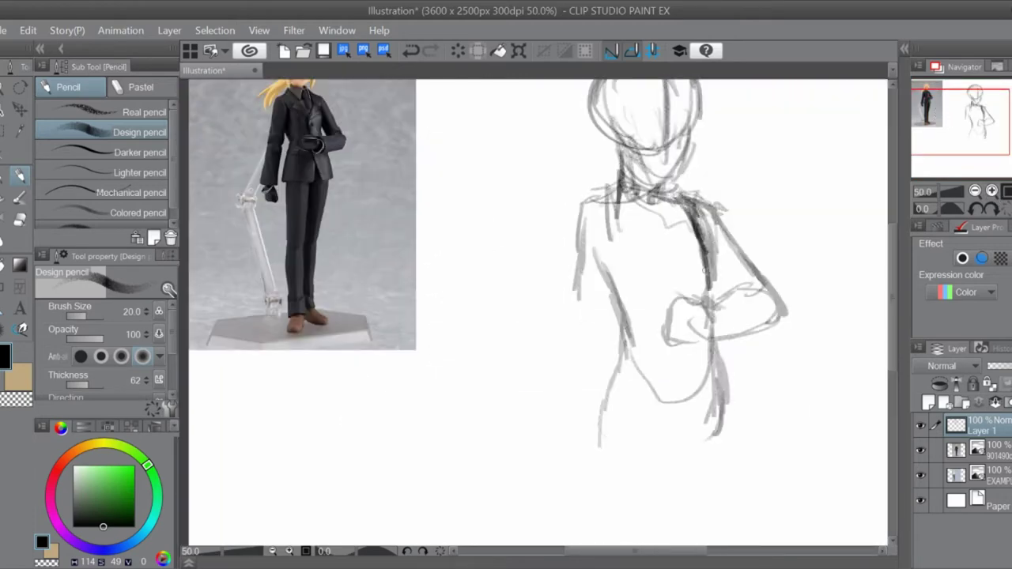
{"action": "key", "text": "h"}
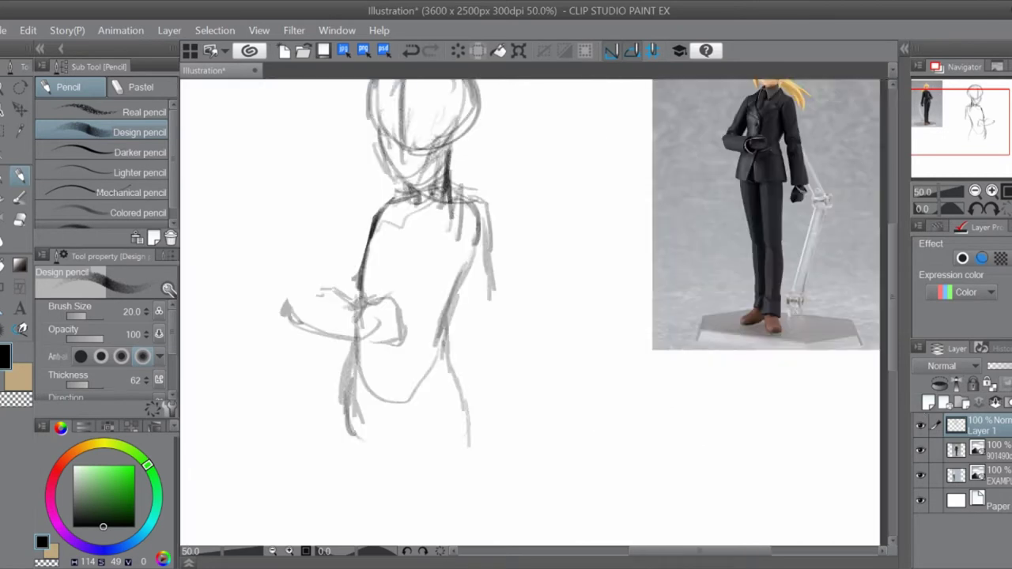
{"action": "left_click_drag", "start_coordinate": [478, 229], "coordinate": [435, 352]}
{"action": "key", "text": "h"}
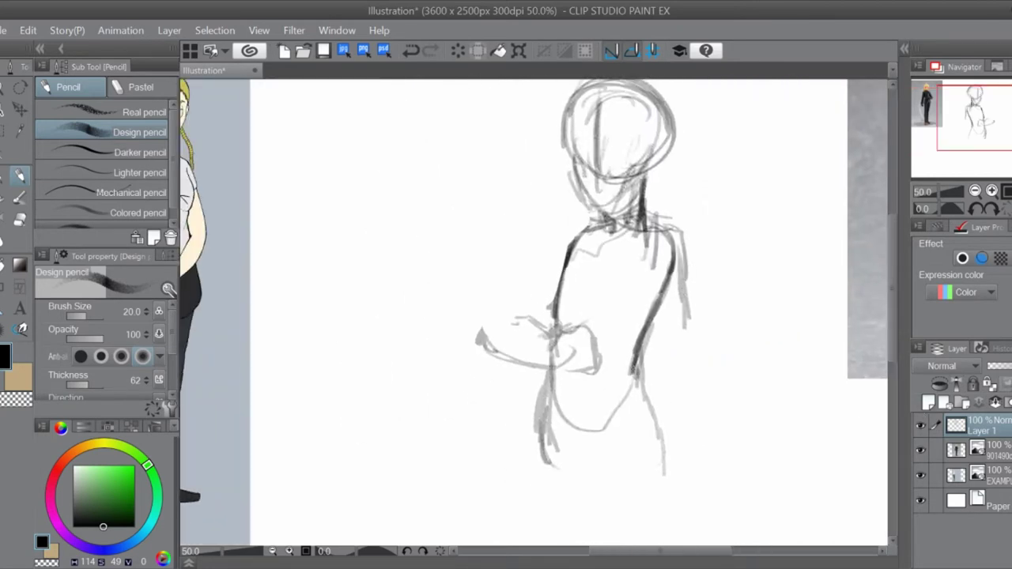
- Sketch the bent arm's upper arm and forearm and the upper part of the hanging arm
{"action": "mouse_move", "coordinate": [576, 239]}
{"action": "left_mouse_down"}
{"action": "mouse_move", "coordinate": [549, 286]}
{"action": "mouse_move", "coordinate": [606, 278]}
{"action": "left_mouse_up"}
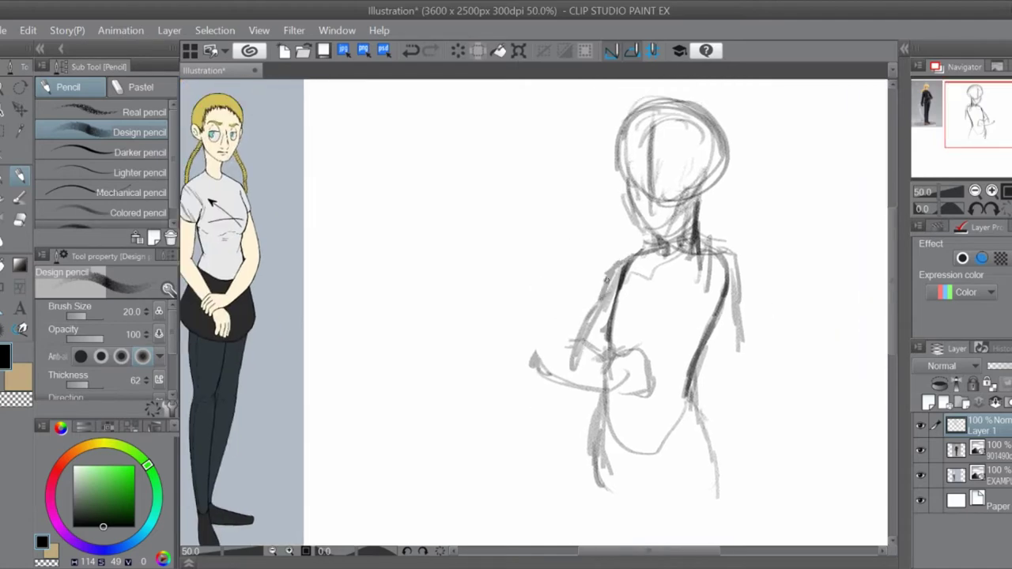
{"action": "mouse_move", "coordinate": [565, 348]}
{"action": "left_mouse_down"}
{"action": "mouse_move", "coordinate": [636, 388]}
{"action": "mouse_move", "coordinate": [399, 360]}
{"action": "left_mouse_up"}
{"action": "left_click_drag", "start_coordinate": [526, 237], "coordinate": [502, 352]}
{"action": "left_click_drag", "start_coordinate": [506, 261], "coordinate": [545, 407]}
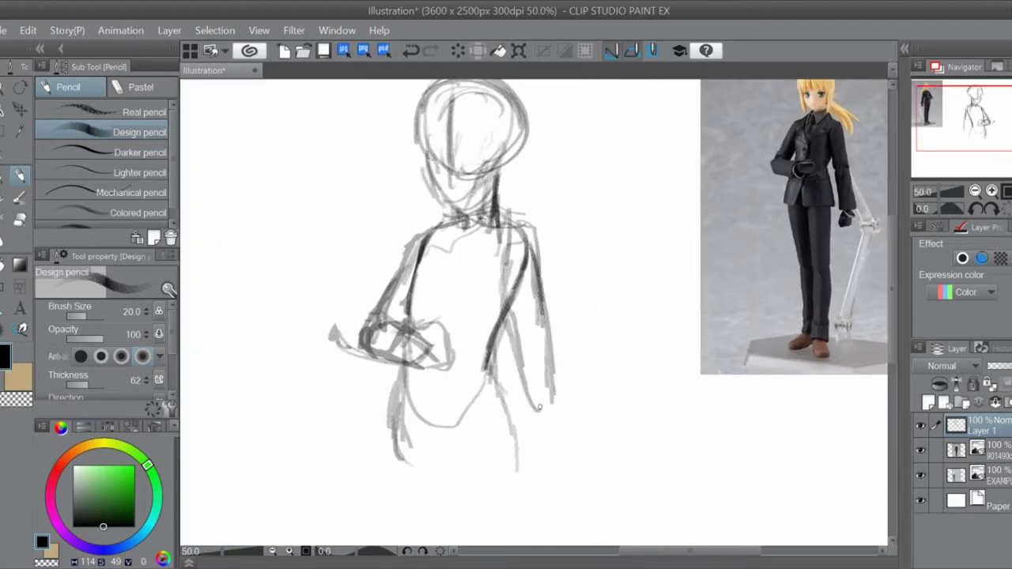
- Extend the hanging arm down to the wrist and rough in the pelvis and thighs
{"action": "left_click_drag", "start_coordinate": [526, 293], "coordinate": [530, 490]}
{"action": "left_click_drag", "start_coordinate": [550, 419], "coordinate": [544, 513]}
{"action": "key", "text": "h"}
{"action": "key", "text": "ctrl+minus"}
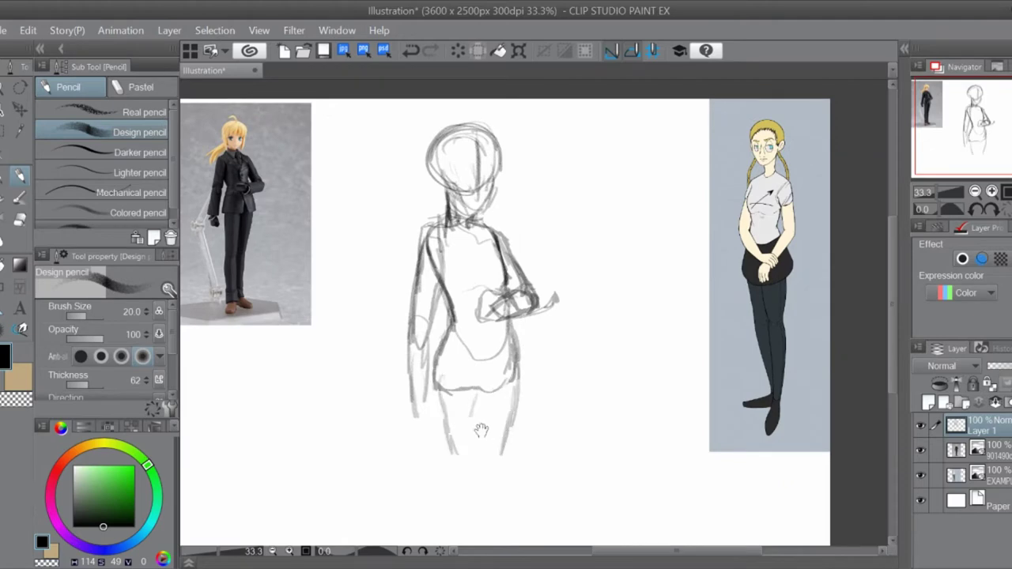
{"action": "left_click_drag", "start_coordinate": [451, 356], "coordinate": [447, 475]}
{"action": "left_click_drag", "start_coordinate": [480, 407], "coordinate": [480, 430]}
- Try a lasso selection around the whole figure sketch for scaling, and deselect it
{"action": "key", "text": "m"}
{"action": "mouse_move", "coordinate": [388, 217]}
{"action": "left_mouse_down"}
{"action": "mouse_move", "coordinate": [465, 535]}
{"action": "mouse_move", "coordinate": [385, 217]}
{"action": "left_mouse_up"}
{"action": "left_click", "coordinate": [493, 534]}
{"action": "left_click", "coordinate": [485, 488]}
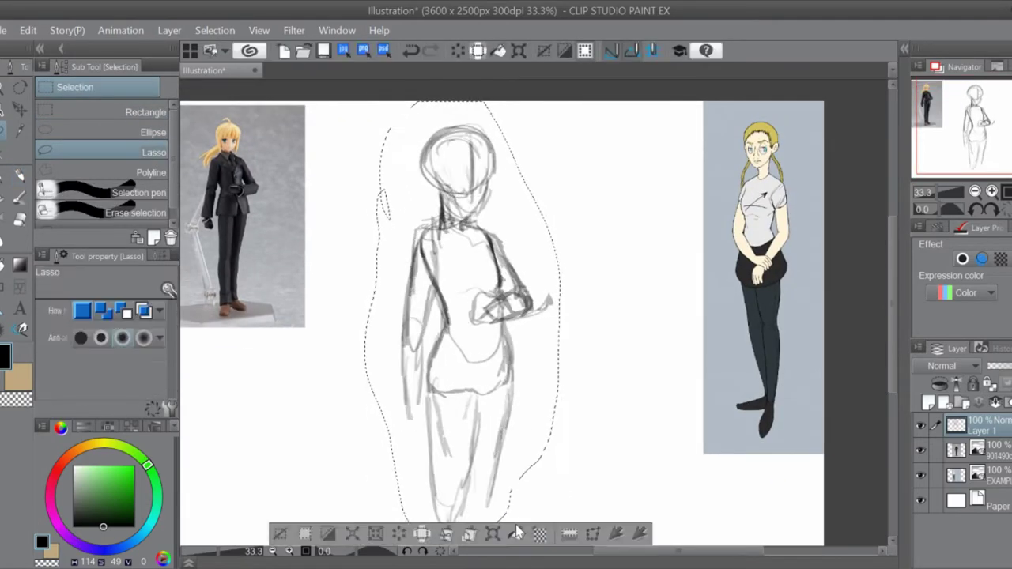
{"action": "key", "text": "ctrl+d"}
{"action": "key", "text": "p"}
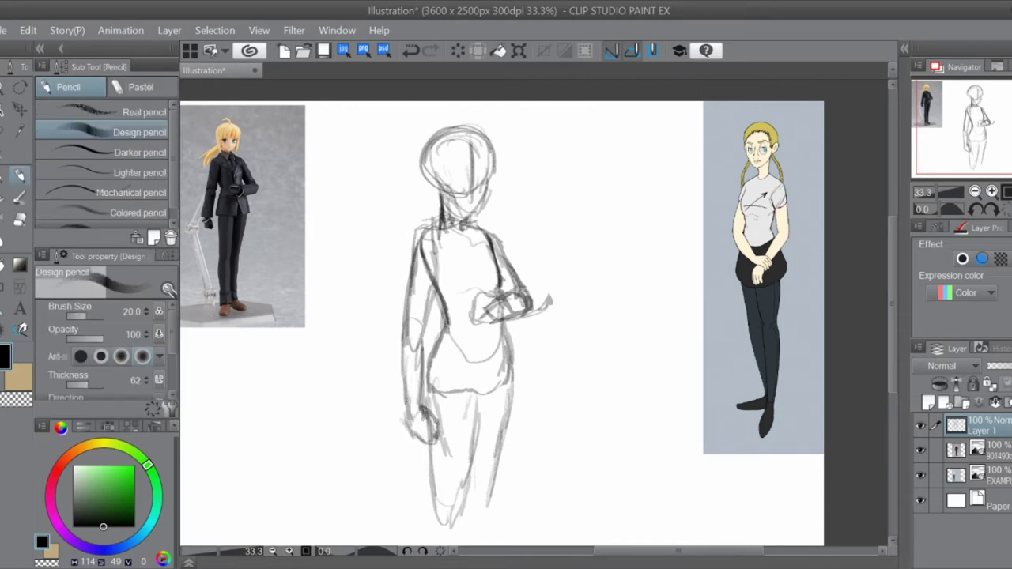
- Sketch the inner and outer contours of both legs down to the knees
{"action": "left_click_drag", "start_coordinate": [474, 411], "coordinate": [451, 337]}
{"action": "left_click_drag", "start_coordinate": [457, 317], "coordinate": [441, 432]}
{"action": "left_click_drag", "start_coordinate": [443, 354], "coordinate": [408, 459]}
{"action": "left_click_drag", "start_coordinate": [489, 309], "coordinate": [458, 458]}
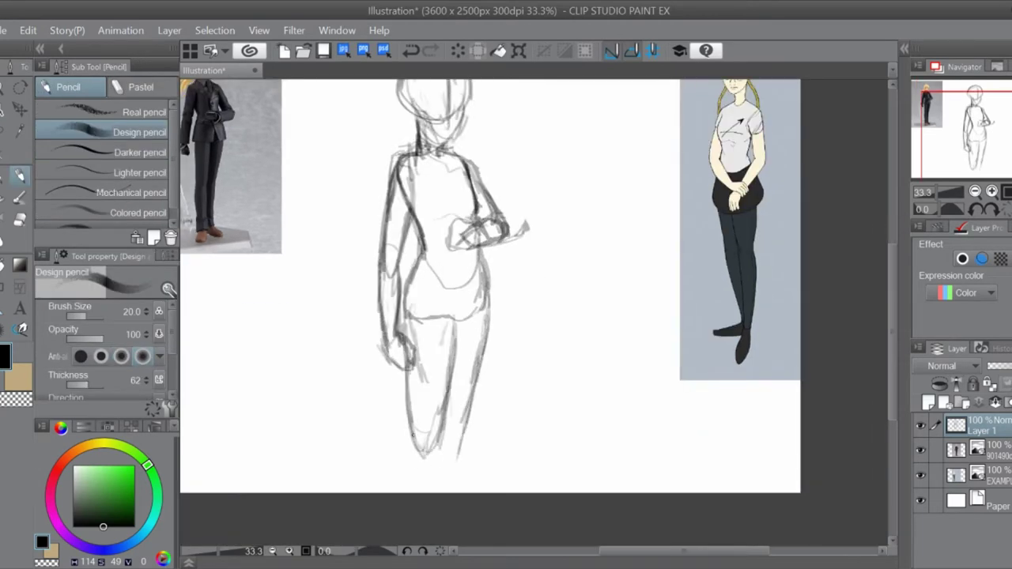
- Reinforce the face's vertical centre line and draw a curved eye line across the head
{"action": "scroll", "coordinate": [791, 276], "scroll_direction": "up", "scroll_amount": 2}
{"action": "mouse_move", "coordinate": [790, 276]}
{"action": "left_mouse_down"}
{"action": "mouse_move", "coordinate": [790, 380]}
{"action": "mouse_move", "coordinate": [711, 380]}
{"action": "left_mouse_up"}
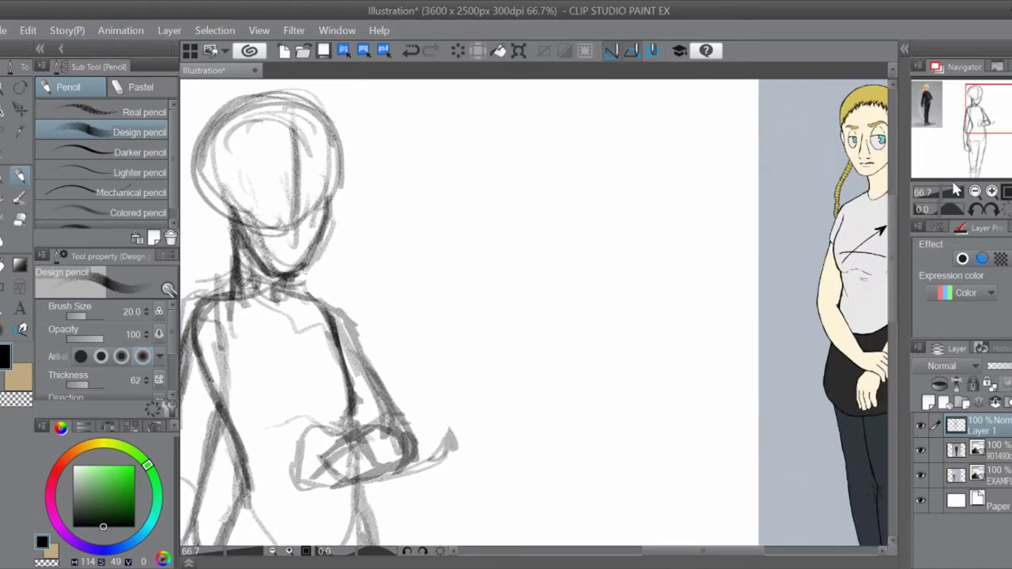
{"action": "left_click_drag", "start_coordinate": [291, 178], "coordinate": [676, 245]}
{"action": "mouse_move", "coordinate": [617, 316]}
{"action": "left_mouse_down"}
{"action": "mouse_move", "coordinate": [648, 340]}
{"action": "mouse_move", "coordinate": [624, 190]}
{"action": "mouse_move", "coordinate": [372, 127]}
{"action": "left_mouse_up"}
{"action": "mouse_move", "coordinate": [422, 225]}
{"action": "left_mouse_down"}
{"action": "mouse_move", "coordinate": [445, 249]}
{"action": "mouse_move", "coordinate": [537, 277]}
{"action": "mouse_move", "coordinate": [518, 339]}
{"action": "mouse_move", "coordinate": [570, 391]}
{"action": "left_mouse_up"}
{"action": "key", "text": "ctrl+alt+0"}
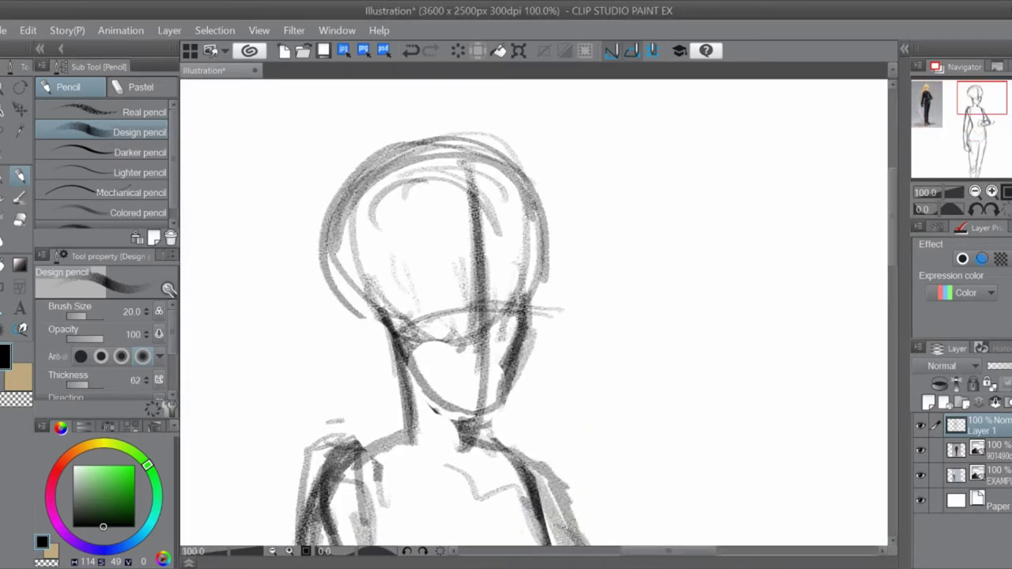
- Strengthen the jaw sides and sketch the ear beside the eye line
{"action": "left_click_drag", "start_coordinate": [526, 302], "coordinate": [488, 402]}
{"action": "left_click_drag", "start_coordinate": [348, 277], "coordinate": [391, 329]}
{"action": "left_click_drag", "start_coordinate": [553, 277], "coordinate": [554, 356]}
{"action": "left_click_drag", "start_coordinate": [661, 372], "coordinate": [518, 283]}
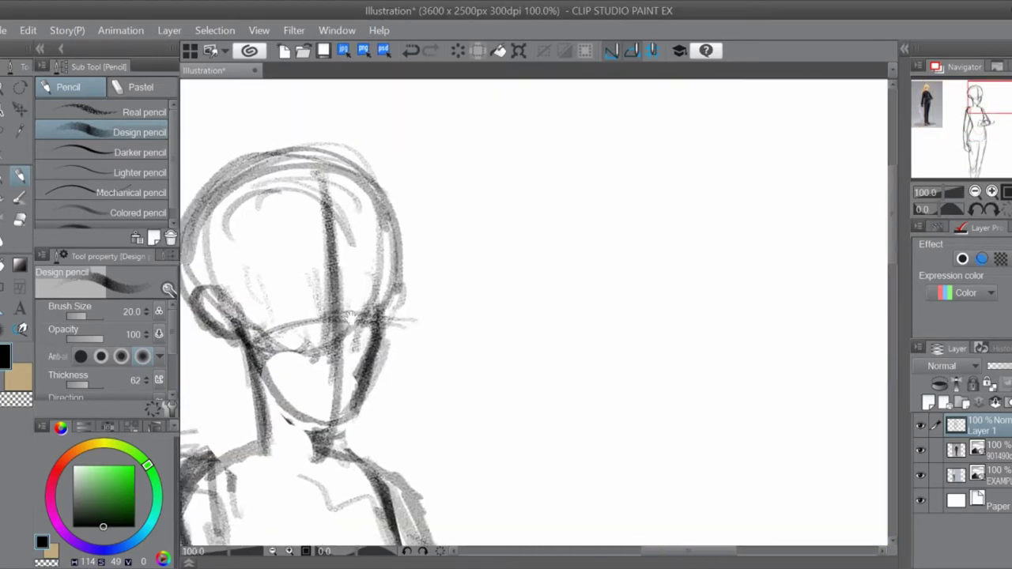
- Prepare a new layer above the blue-tinted sketch for line work with the Rough pencil
{"action": "scroll", "coordinate": [519, 283], "scroll_direction": "down", "scroll_amount": 4}
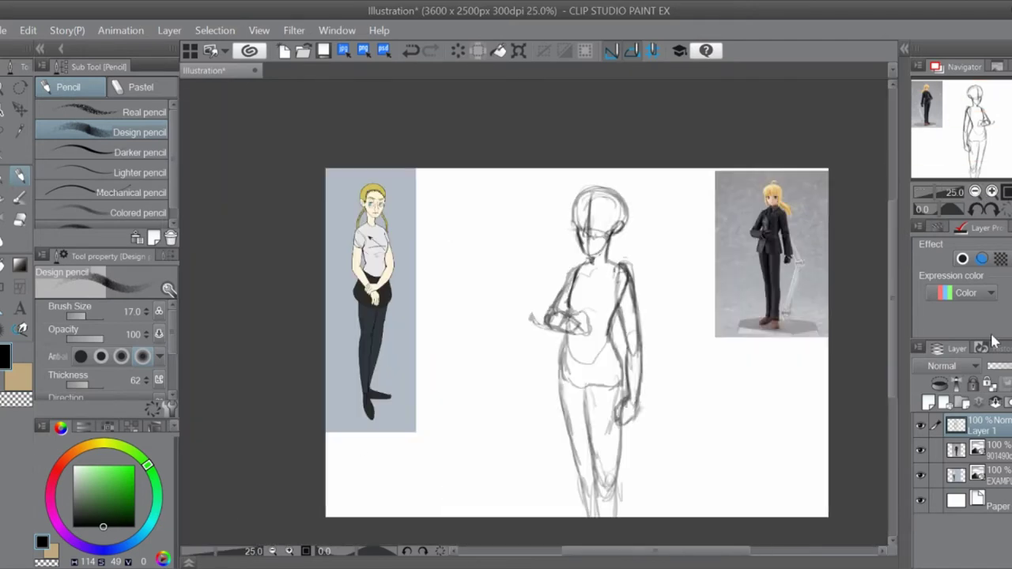
{"action": "left_click", "coordinate": [994, 342]}
{"action": "scroll", "coordinate": [108, 198], "scroll_direction": "down", "scroll_amount": 1}
{"action": "left_click", "coordinate": [140, 221]}
{"action": "left_click", "coordinate": [992, 192]}
{"action": "left_click", "coordinate": [992, 192]}
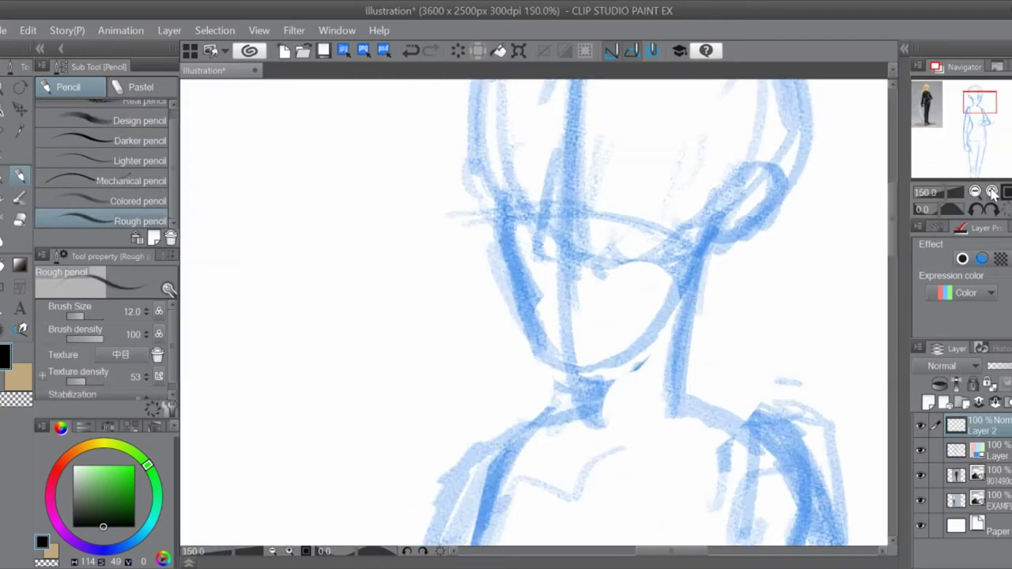
- Trace the jawline, chin and both sides of the neck in black over the blue sketch
{"action": "left_click_drag", "start_coordinate": [657, 155], "coordinate": [594, 207]}
{"action": "left_click_drag", "start_coordinate": [639, 294], "coordinate": [568, 411]}
{"action": "left_click_drag", "start_coordinate": [440, 265], "coordinate": [476, 404]}
{"action": "left_click_drag", "start_coordinate": [632, 311], "coordinate": [608, 471]}
{"action": "left_click_drag", "start_coordinate": [519, 417], "coordinate": [526, 483]}
{"action": "left_click_drag", "start_coordinate": [525, 474], "coordinate": [392, 324]}
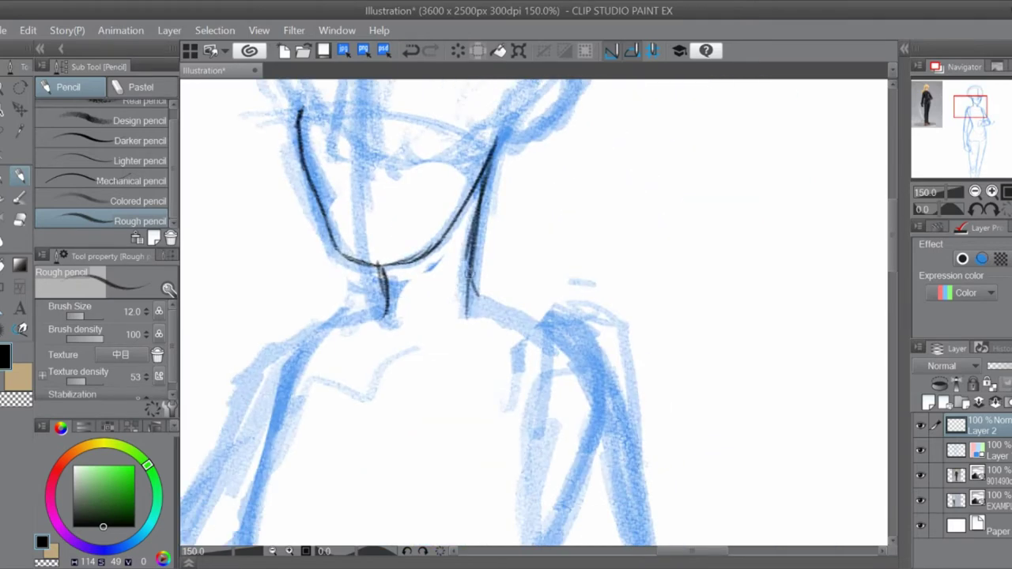
- Line the shoulder from the neck to the upper arm of the hanging arm
{"action": "left_click_drag", "start_coordinate": [465, 273], "coordinate": [588, 378]}
{"action": "mouse_move", "coordinate": [563, 345]}
{"action": "left_mouse_down"}
{"action": "mouse_move", "coordinate": [593, 435]}
{"action": "mouse_move", "coordinate": [614, 444]}
{"action": "left_mouse_up"}
{"action": "mouse_move", "coordinate": [478, 280]}
{"action": "left_mouse_down"}
{"action": "mouse_move", "coordinate": [583, 505]}
{"action": "mouse_move", "coordinate": [717, 483]}
{"action": "left_mouse_up"}
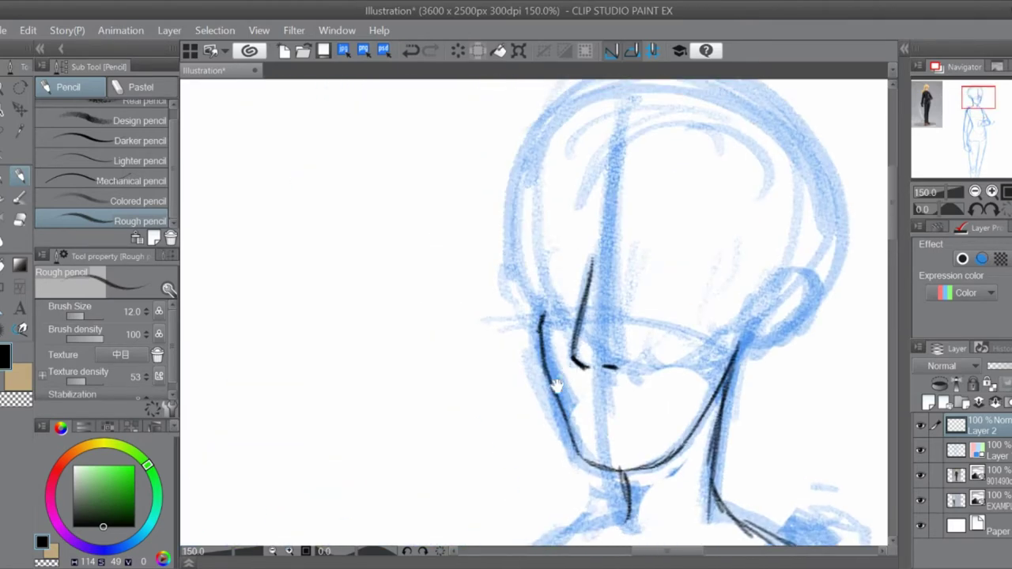
- Move the drawn character reference image closer to the sketched figure
{"action": "scroll", "coordinate": [424, 261], "scroll_direction": "down", "scroll_amount": 3}
{"action": "key", "text": "k"}
{"action": "left_click_drag", "start_coordinate": [421, 261], "coordinate": [492, 261]}
{"action": "key", "text": "p"}
{"action": "scroll", "coordinate": [491, 261], "scroll_direction": "up", "scroll_amount": 3}
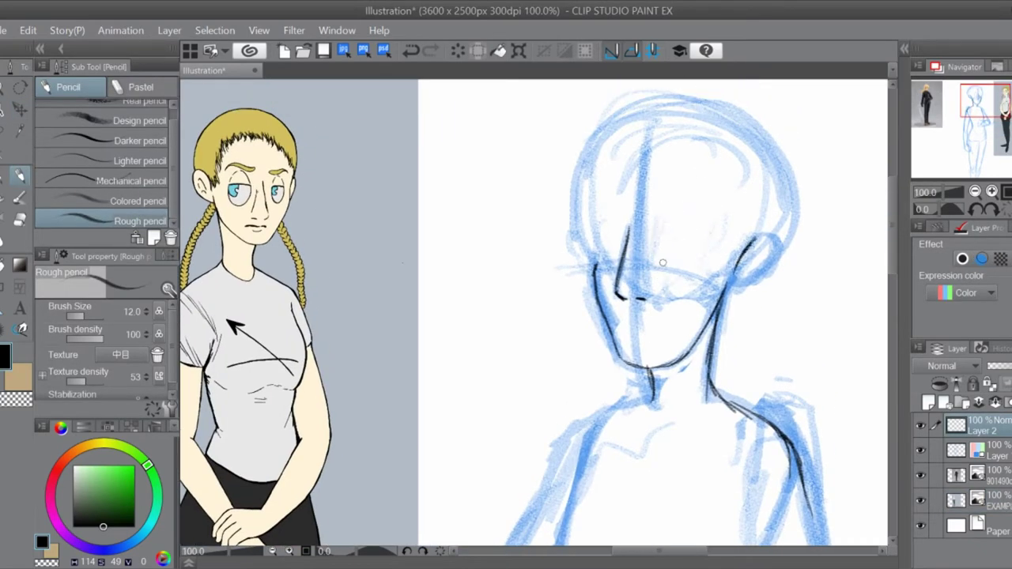
- Outline both eyes with flattened upper lids and draw the mouth below the nose
{"action": "left_click_drag", "start_coordinate": [688, 207], "coordinate": [674, 273]}
{"action": "left_click", "coordinate": [980, 211]}
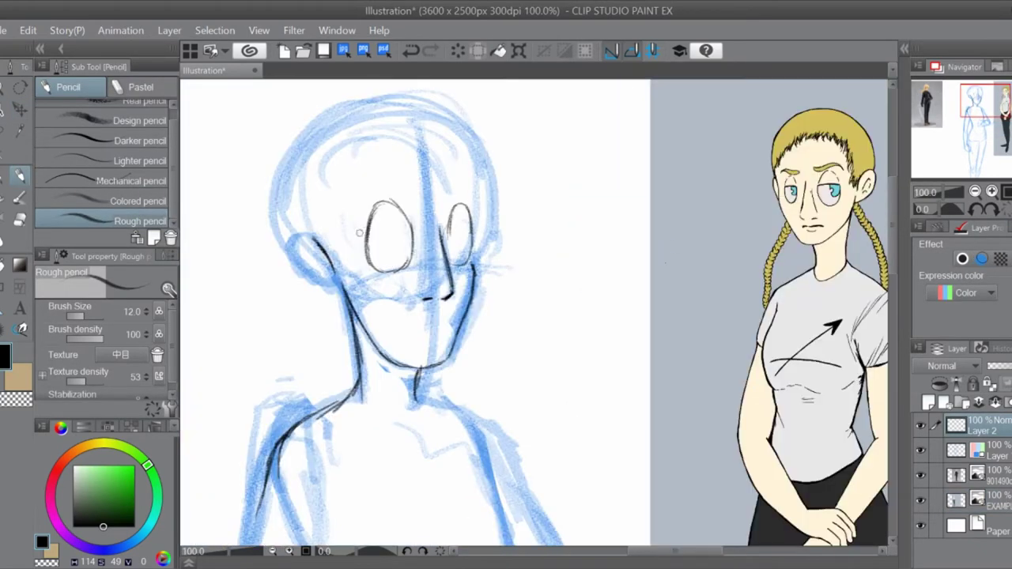
{"action": "scroll", "coordinate": [450, 395], "scroll_direction": "up", "scroll_amount": 1}
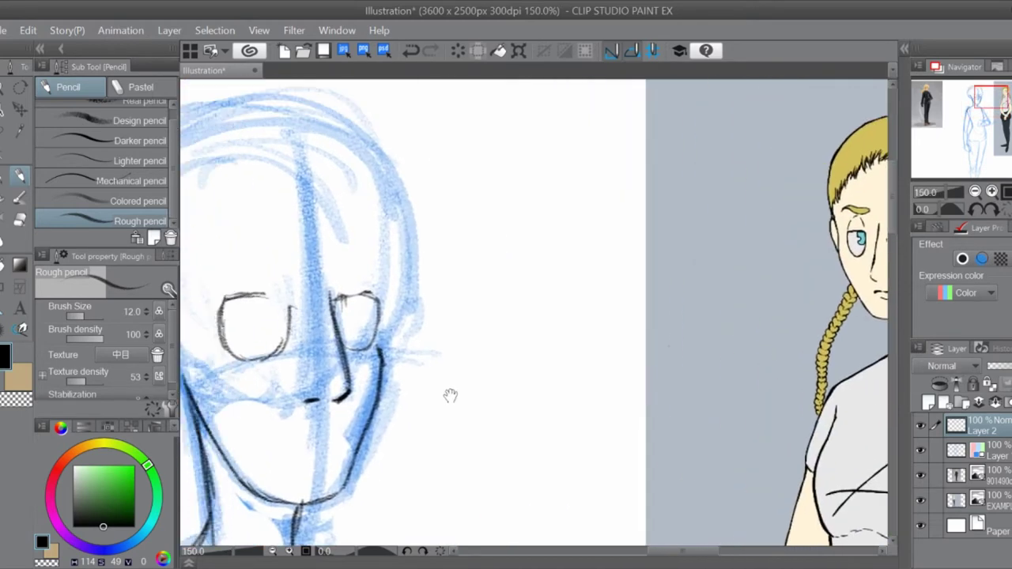
{"action": "left_click_drag", "start_coordinate": [370, 278], "coordinate": [403, 219]}
{"action": "mouse_move", "coordinate": [314, 382]}
{"action": "left_mouse_down"}
{"action": "mouse_move", "coordinate": [341, 378]}
{"action": "mouse_move", "coordinate": [365, 391]}
{"action": "left_mouse_up"}
- Trace the skull outline around the head and connect it to the far cheek and ear
{"action": "left_click_drag", "start_coordinate": [486, 389], "coordinate": [327, 417]}
{"action": "left_click_drag", "start_coordinate": [249, 340], "coordinate": [475, 340]}
{"action": "left_click_drag", "start_coordinate": [474, 338], "coordinate": [506, 158]}
{"action": "left_click", "coordinate": [981, 210]}
{"action": "left_click_drag", "start_coordinate": [618, 168], "coordinate": [527, 167]}
{"action": "mouse_move", "coordinate": [527, 168]}
{"action": "left_mouse_down"}
{"action": "mouse_move", "coordinate": [752, 261]}
{"action": "mouse_move", "coordinate": [706, 424]}
{"action": "left_mouse_up"}
{"action": "scroll", "coordinate": [637, 280], "scroll_direction": "left", "scroll_amount": 5}
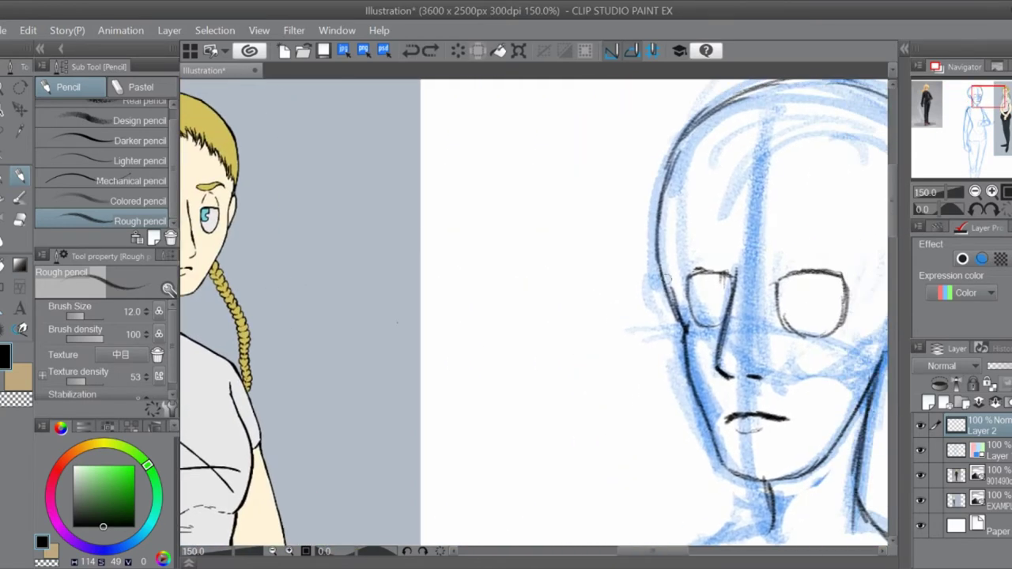
{"action": "left_click_drag", "start_coordinate": [661, 190], "coordinate": [668, 330]}
{"action": "scroll", "coordinate": [672, 311], "scroll_direction": "down", "scroll_amount": 4}
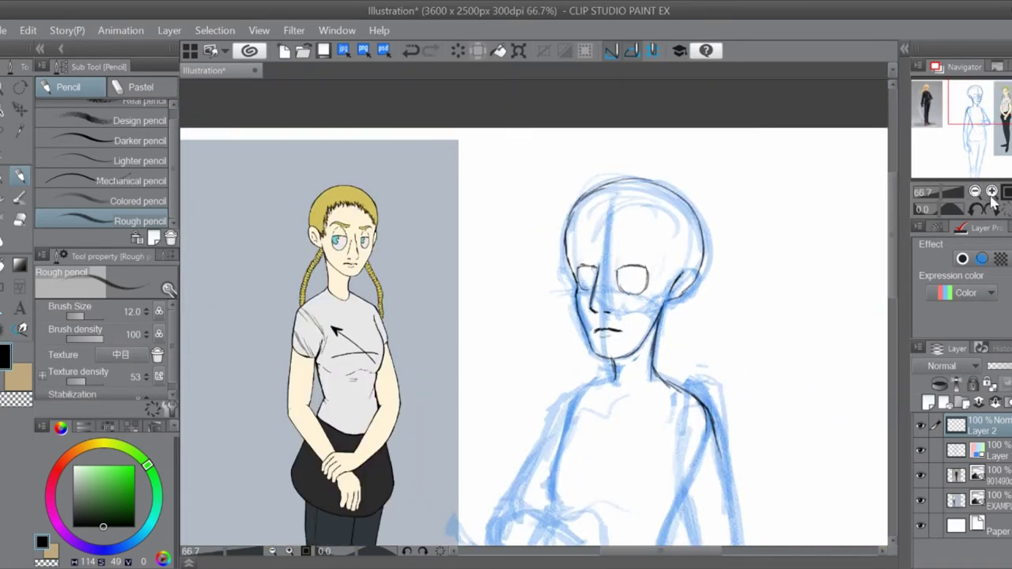
- Thicken the jawline, add a jagged hairline across the forehead, and start the braid line behind the ear
{"action": "scroll", "coordinate": [743, 399], "scroll_direction": "up", "scroll_amount": 4}
{"action": "scroll", "coordinate": [743, 399], "scroll_direction": "right", "scroll_amount": 4}
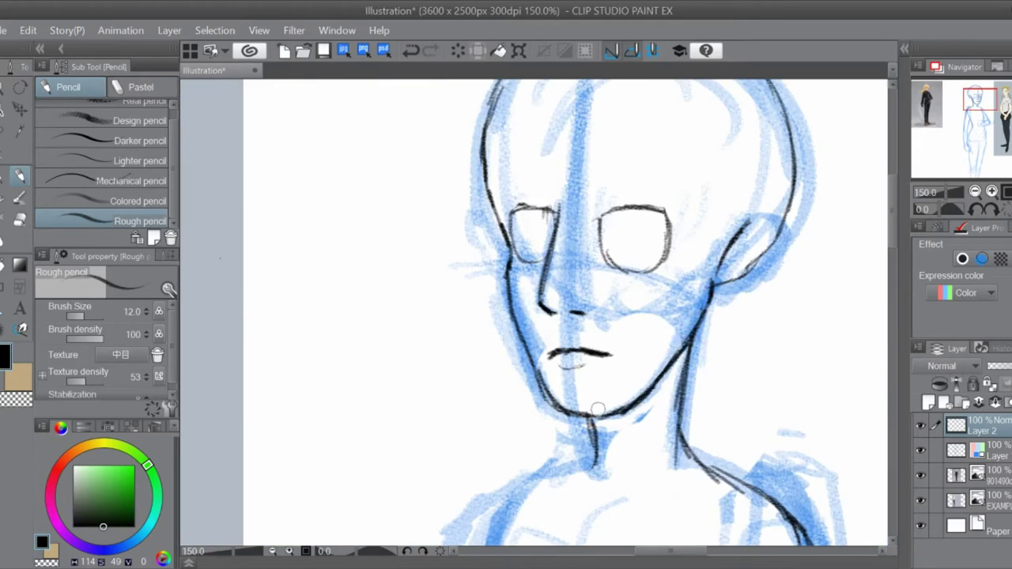
{"action": "key", "text": "h"}
{"action": "scroll", "coordinate": [437, 397], "scroll_direction": "down", "scroll_amount": 1}
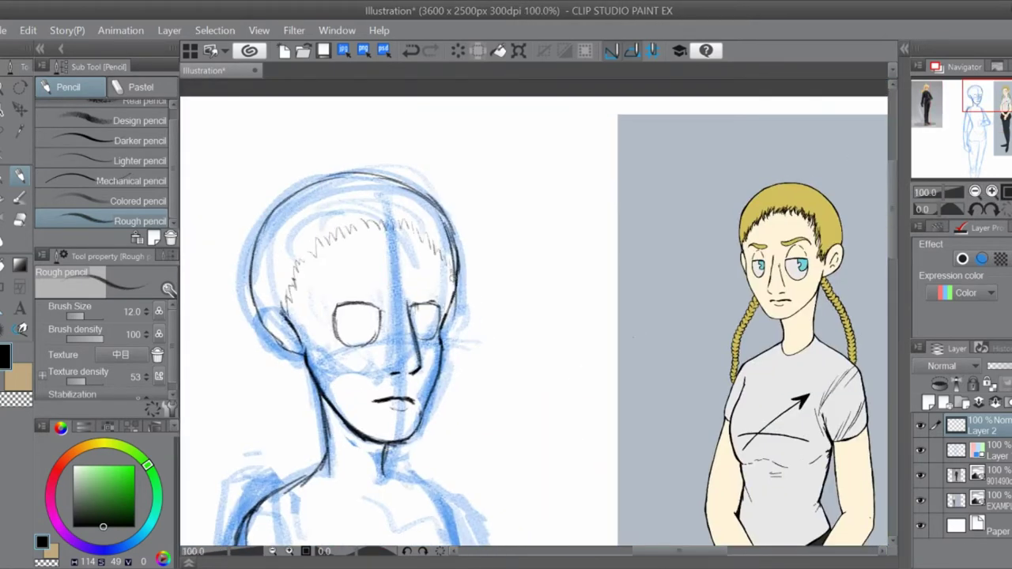
{"action": "scroll", "coordinate": [534, 316], "scroll_direction": "down", "scroll_amount": 2}
{"action": "key", "text": "h"}
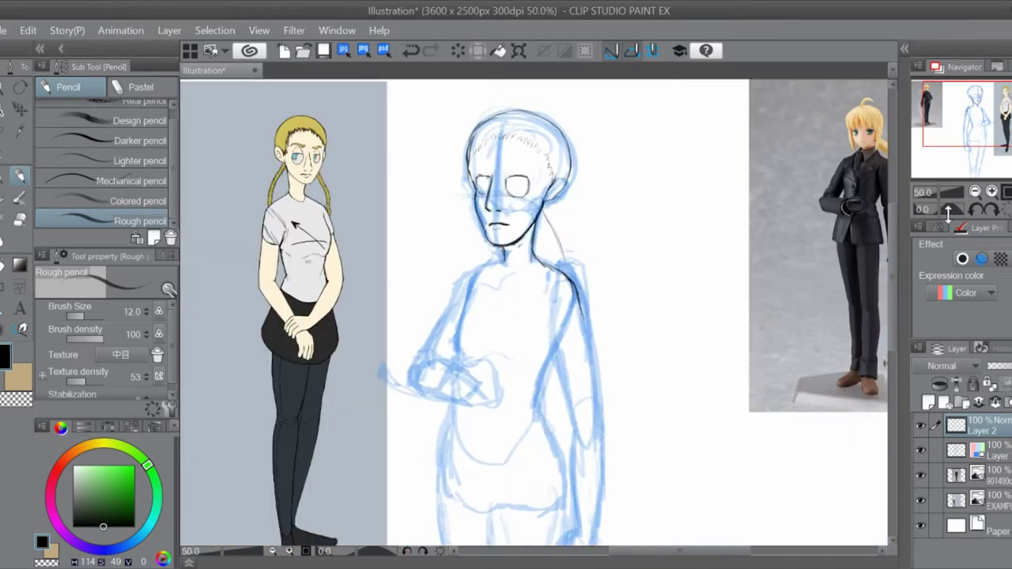
{"action": "scroll", "coordinate": [543, 279], "scroll_direction": "up", "scroll_amount": 3}
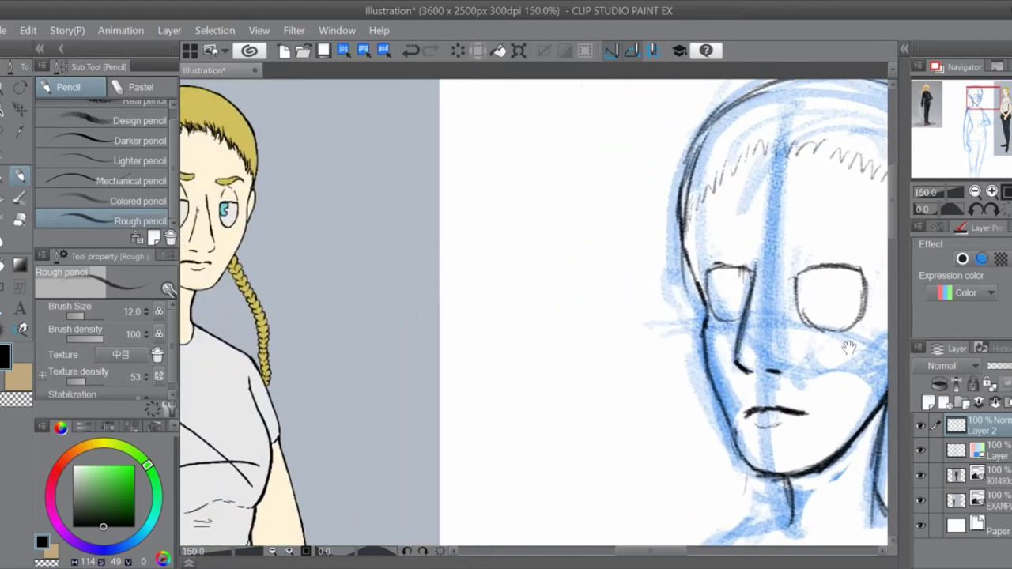
- Undo the last two strokes and apply a transform to a lassoed part of the face
{"action": "key", "text": "ctrl+z"}
{"action": "key", "text": "ctrl+z"}
{"action": "key", "text": "m"}
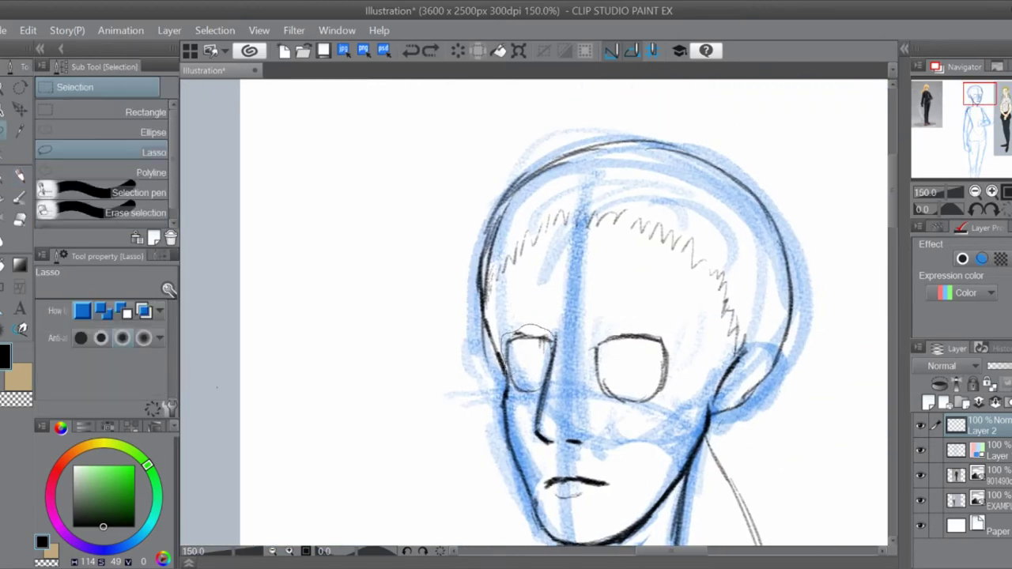
{"action": "key", "text": "ctrl+t"}
{"action": "key", "text": "Return"}
- Draw both eyebrows and the iris of the near eye, checking the line art against the sketch layer
{"action": "key", "text": "h"}
{"action": "key", "text": "p"}
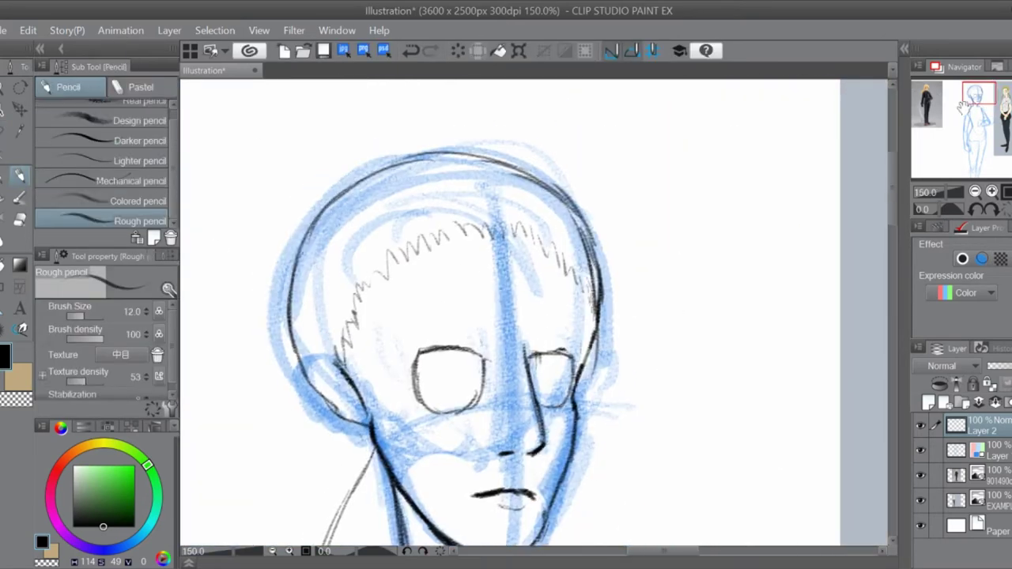
{"action": "left_click_drag", "start_coordinate": [925, 240], "coordinate": [877, 141]}
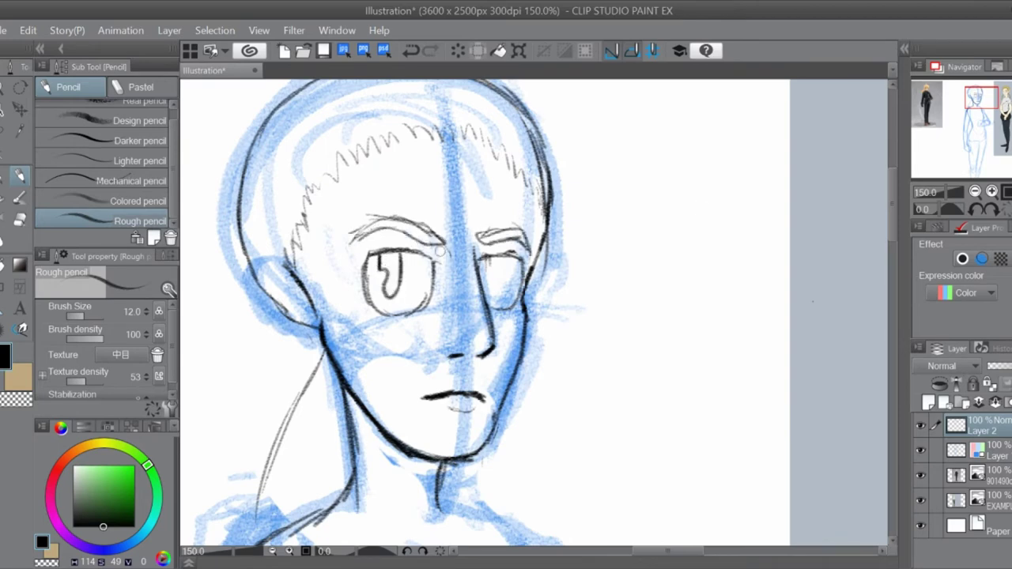
{"action": "left_click", "coordinate": [975, 192]}
{"action": "left_click", "coordinate": [974, 191]}
{"action": "left_click", "coordinate": [920, 449]}
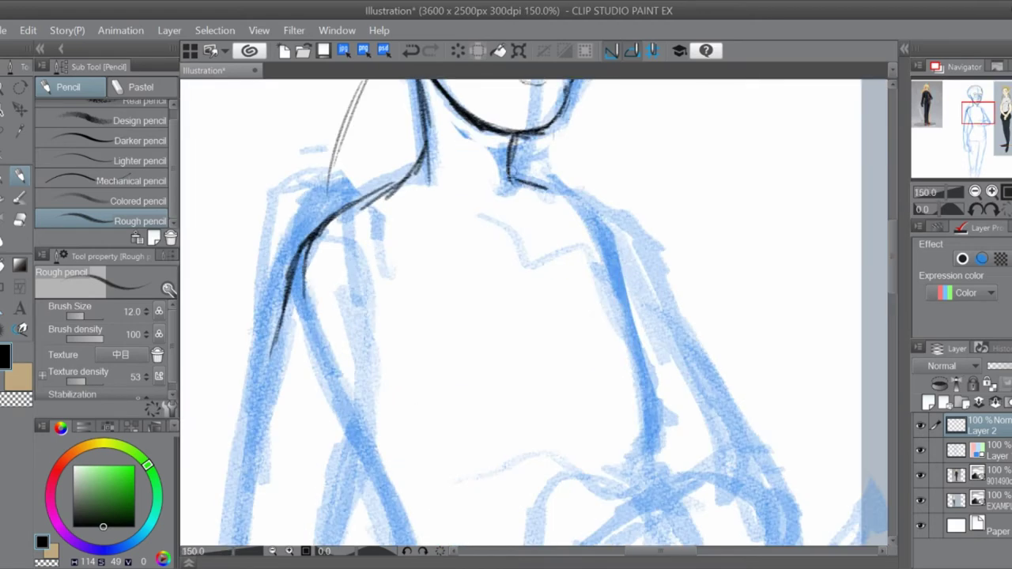
- Trace the far shoulder, the side of the chest and the outer upper arm of the bent arm
{"action": "left_click_drag", "start_coordinate": [554, 182], "coordinate": [656, 293]}
{"action": "left_click_drag", "start_coordinate": [637, 229], "coordinate": [657, 419]}
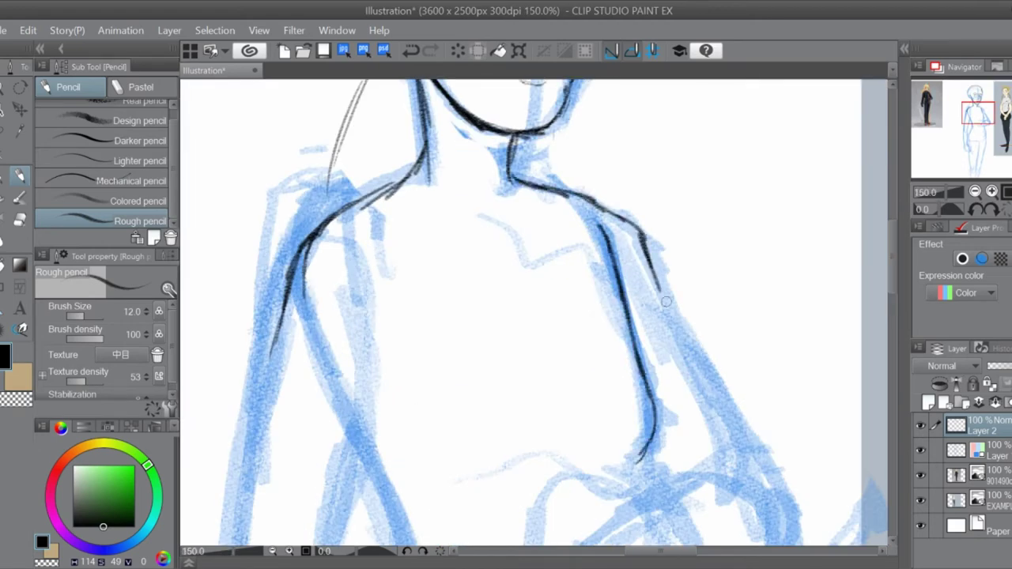
{"action": "left_click_drag", "start_coordinate": [653, 269], "coordinate": [743, 451]}
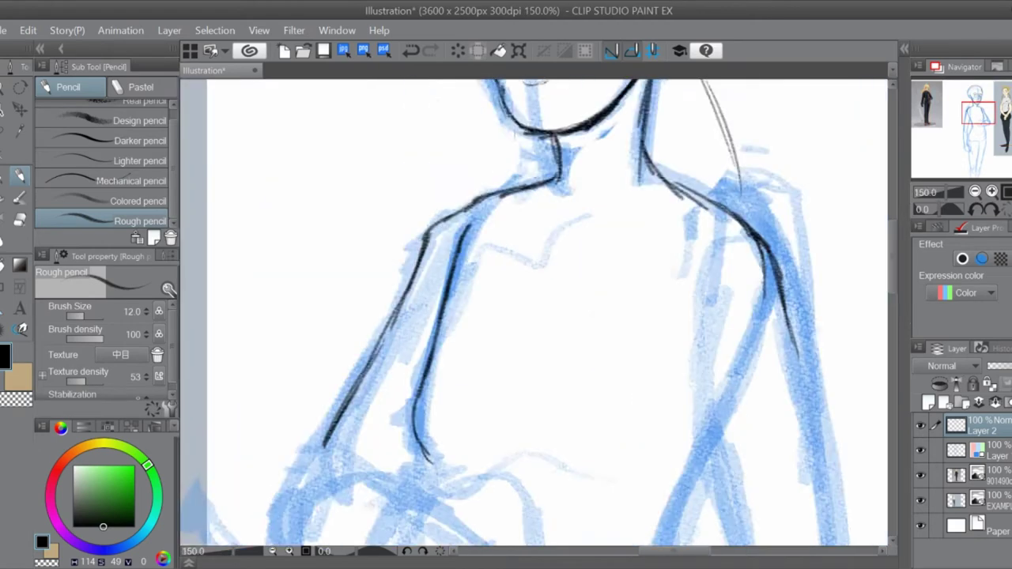
- Line the elbow and the upper and lower edges of the bent arm's forearm
{"action": "left_click_drag", "start_coordinate": [978, 113], "coordinate": [977, 117]}
{"action": "left_click_drag", "start_coordinate": [310, 357], "coordinate": [372, 506]}
{"action": "left_click_drag", "start_coordinate": [301, 419], "coordinate": [399, 451]}
{"action": "left_click_drag", "start_coordinate": [976, 117], "coordinate": [959, 120]}
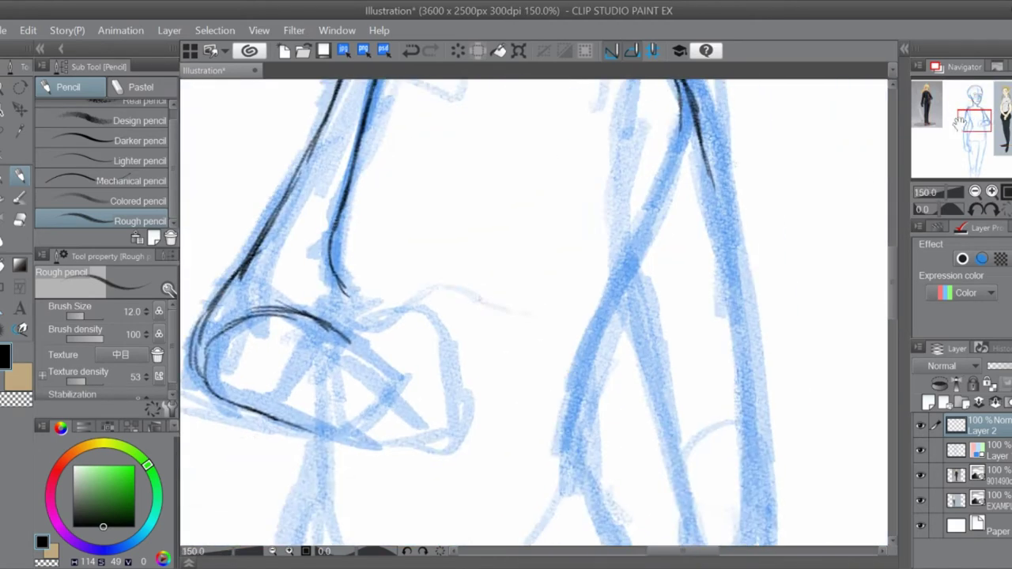
- Try to draw a fist at the end of the bent forearm, using the figurine photo as reference
{"action": "mouse_move", "coordinate": [343, 373]}
{"action": "left_mouse_down"}
{"action": "mouse_move", "coordinate": [464, 373]}
{"action": "mouse_move", "coordinate": [438, 429]}
{"action": "left_mouse_up"}
{"action": "scroll", "coordinate": [986, 125], "scroll_direction": "up", "scroll_amount": 1}
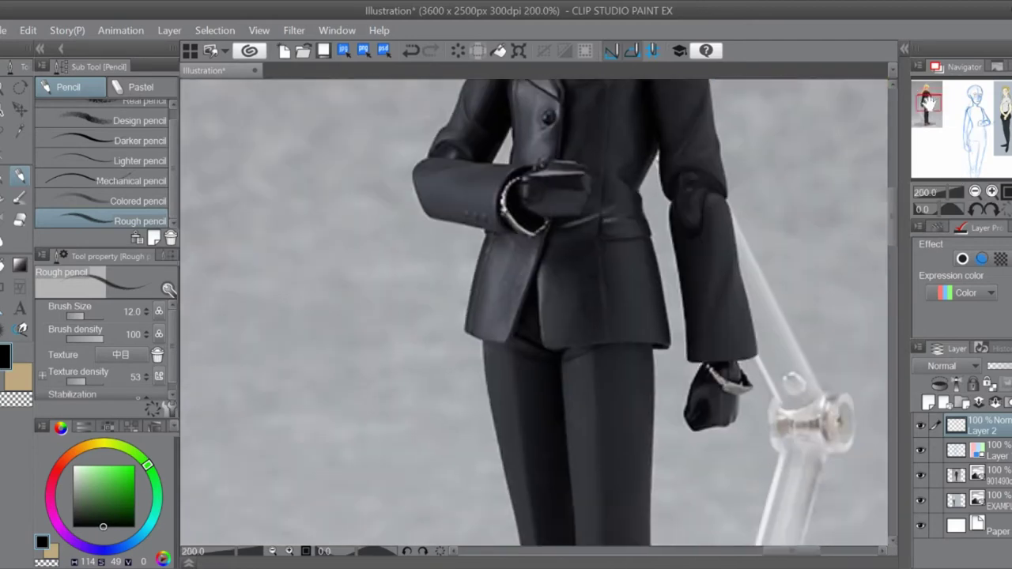
{"action": "left_click_drag", "start_coordinate": [986, 124], "coordinate": [981, 121]}
{"action": "left_click_drag", "start_coordinate": [498, 381], "coordinate": [605, 414]}
{"action": "left_click_drag", "start_coordinate": [510, 308], "coordinate": [644, 356]}
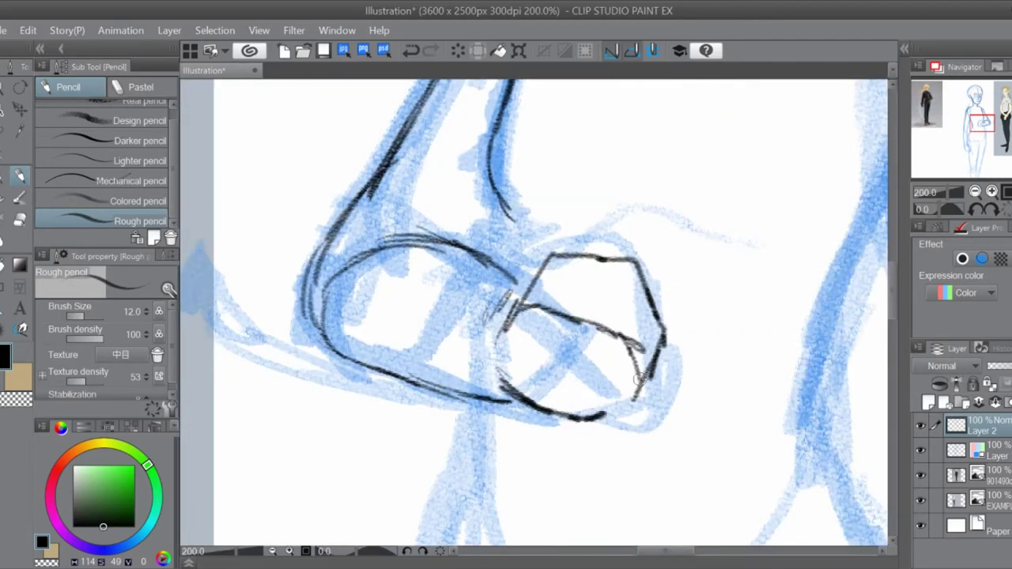
{"action": "left_click_drag", "start_coordinate": [605, 303], "coordinate": [642, 301]}
{"action": "mouse_move", "coordinate": [507, 421]}
{"action": "left_mouse_down"}
{"action": "mouse_move", "coordinate": [576, 361]}
{"action": "mouse_move", "coordinate": [486, 479]}
{"action": "left_mouse_up"}
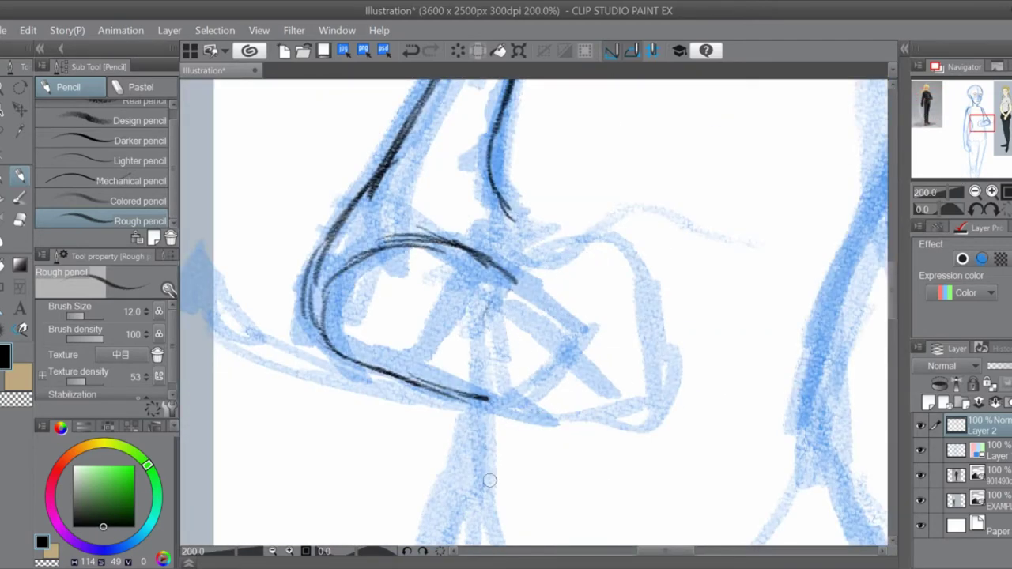
- Try a broader hand outline closing the end of the forearm, and undo its strokes
{"action": "mouse_move", "coordinate": [508, 289]}
{"action": "left_mouse_down"}
{"action": "mouse_move", "coordinate": [655, 339]}
{"action": "mouse_move", "coordinate": [649, 425]}
{"action": "left_mouse_up"}
{"action": "left_click_drag", "start_coordinate": [486, 396], "coordinate": [585, 427]}
{"action": "mouse_move", "coordinate": [595, 247]}
{"action": "left_mouse_down"}
{"action": "mouse_move", "coordinate": [648, 281]}
{"action": "mouse_move", "coordinate": [654, 419]}
{"action": "mouse_move", "coordinate": [639, 277]}
{"action": "left_mouse_up"}
{"action": "left_click_drag", "start_coordinate": [606, 310], "coordinate": [658, 319]}
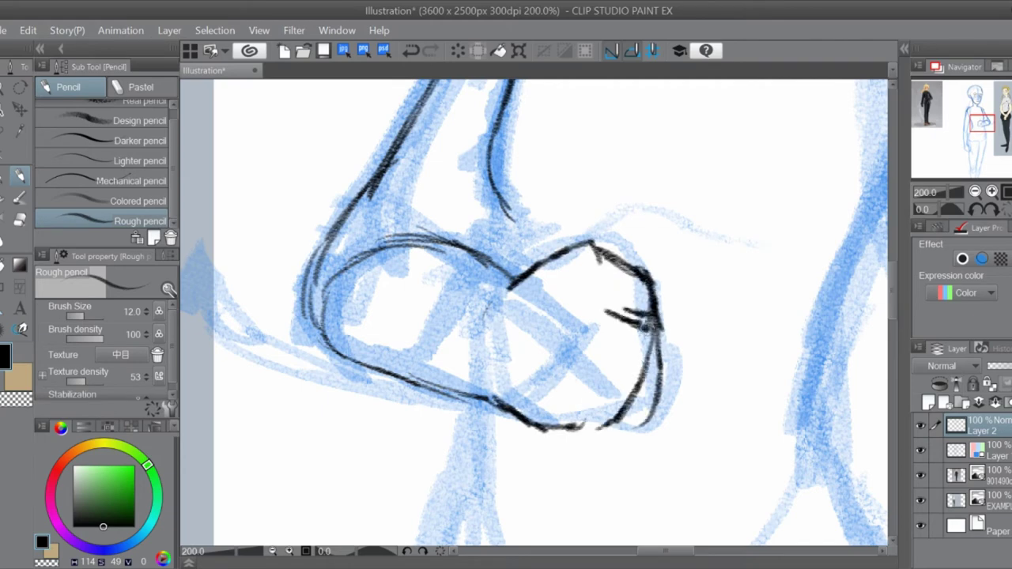
{"action": "left_click_drag", "start_coordinate": [624, 368], "coordinate": [655, 348]}
{"action": "left_click_drag", "start_coordinate": [599, 425], "coordinate": [648, 372]}
{"action": "key", "text": "ctrl+z"}
{"action": "key", "text": "ctrl+z"}
{"action": "key", "text": "ctrl+z"}
{"action": "key", "text": "ctrl+z"}
{"action": "key", "text": "ctrl+z"}
{"action": "key", "text": "ctrl+z"}
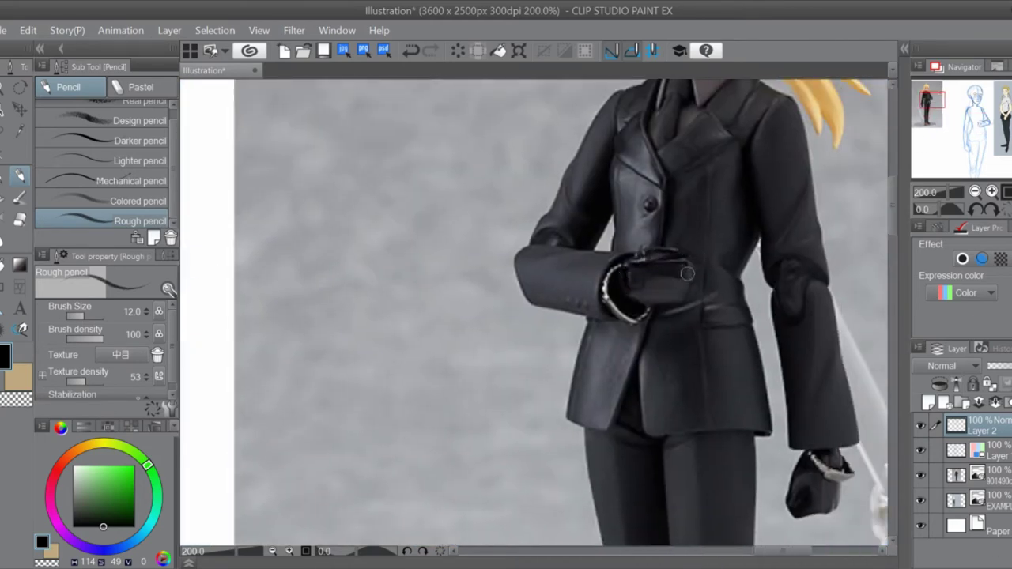
- Lasso the small hand drawn beside the torso, enlarge it and place it over the end of the forearm
{"action": "left_click_drag", "start_coordinate": [455, 316], "coordinate": [678, 357]}
{"action": "key", "text": "ctrl+t"}
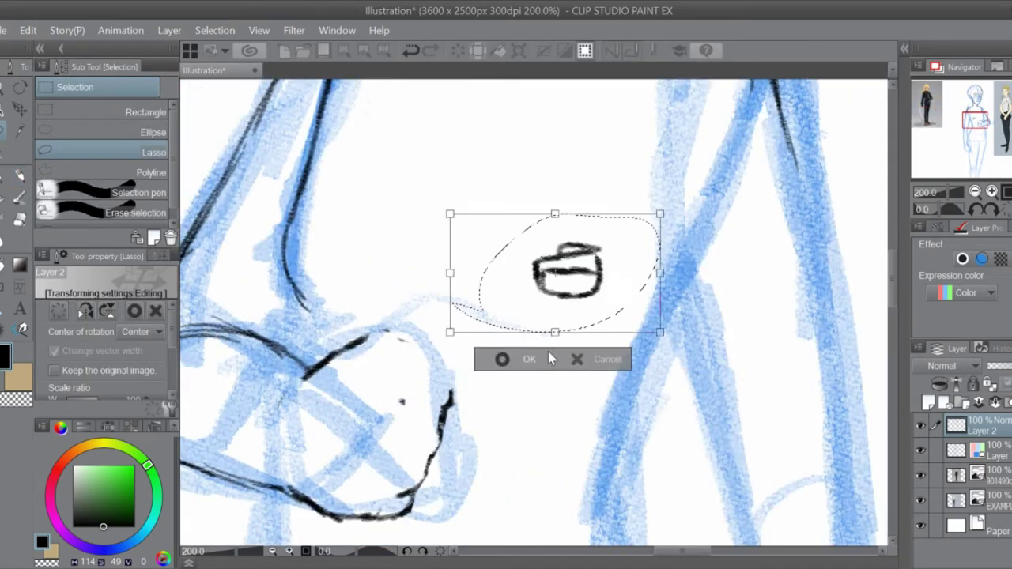
{"action": "mouse_move", "coordinate": [379, 439]}
{"action": "left_mouse_down"}
{"action": "mouse_move", "coordinate": [360, 372]}
{"action": "mouse_move", "coordinate": [372, 229]}
{"action": "mouse_move", "coordinate": [352, 332]}
{"action": "mouse_move", "coordinate": [357, 363]}
{"action": "left_mouse_up"}
{"action": "key", "text": "Return"}
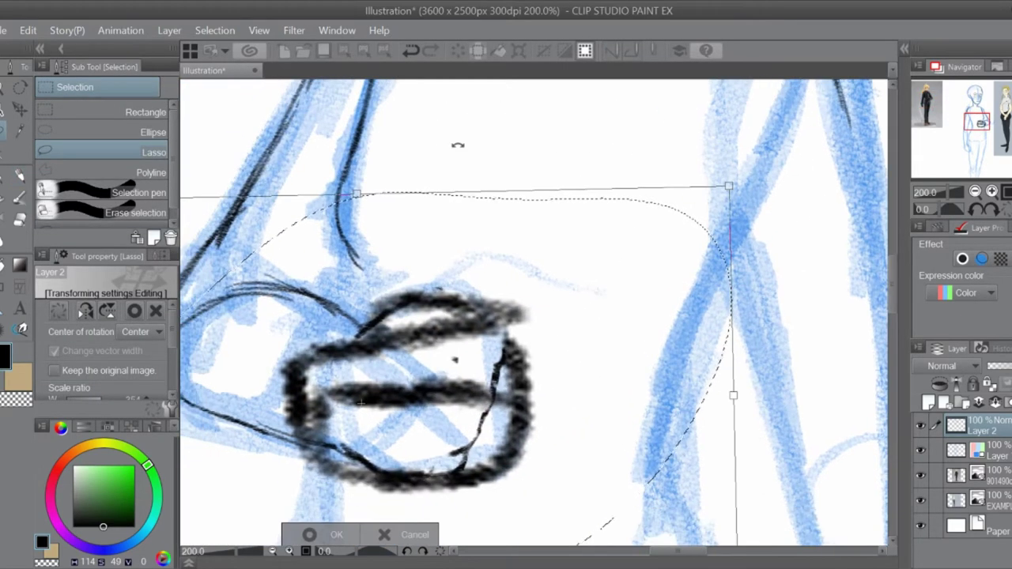
{"action": "key", "text": "Return"}
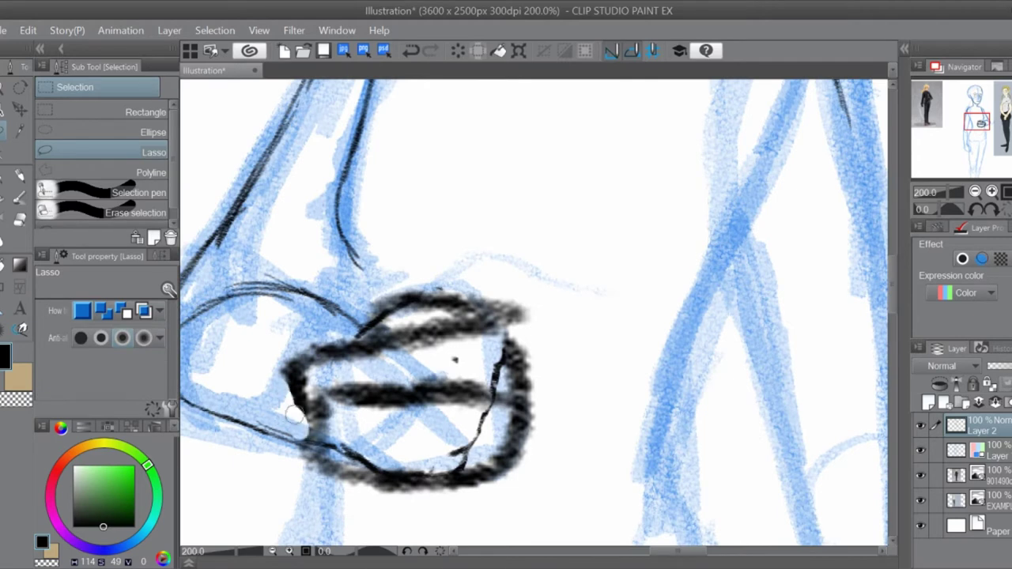
- Deselect and try to redraw the enlarged hand's outline with thinner Rough pencil lines
{"action": "key", "text": "ctrl+d"}
{"action": "key", "text": "p"}
{"action": "mouse_move", "coordinate": [309, 439]}
{"action": "left_mouse_down"}
{"action": "mouse_move", "coordinate": [459, 486]}
{"action": "mouse_move", "coordinate": [387, 331]}
{"action": "left_mouse_up"}
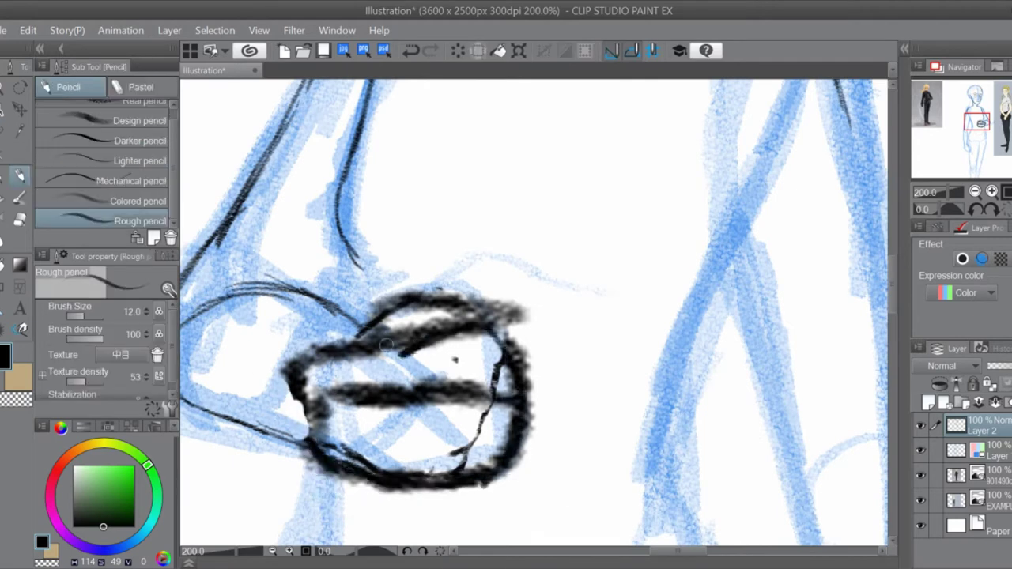
{"action": "left_click_drag", "start_coordinate": [294, 389], "coordinate": [346, 344]}
{"action": "key", "text": "ctrl+z"}
{"action": "key", "text": "ctrl+z"}
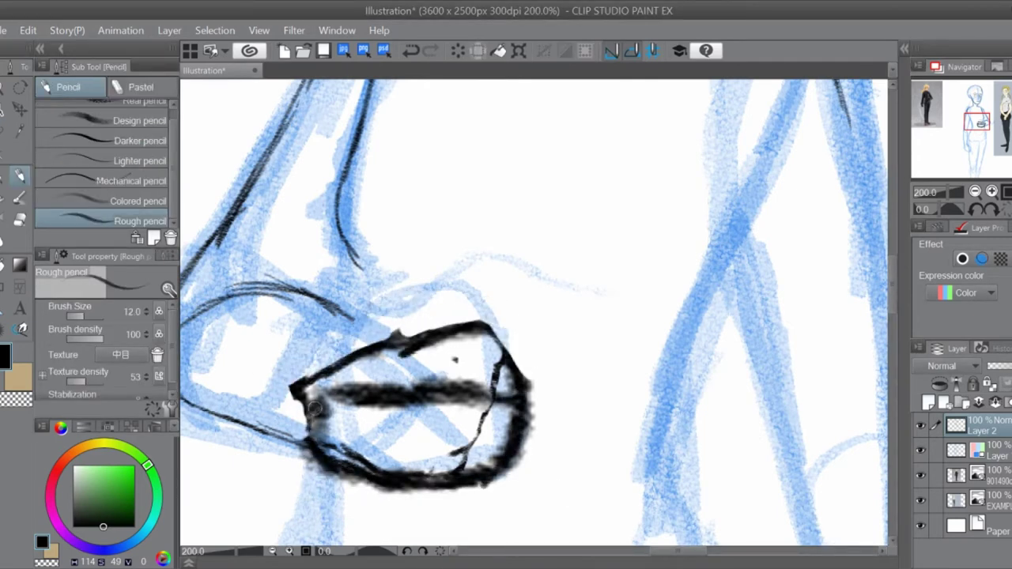
{"action": "mouse_move", "coordinate": [498, 328]}
{"action": "left_mouse_down"}
{"action": "mouse_move", "coordinate": [316, 372]}
{"action": "mouse_move", "coordinate": [423, 339]}
{"action": "left_mouse_up"}
- Undo the hand strokes at the end of the bent forearm
{"action": "key", "text": "ctrl+z"}
{"action": "key", "text": "ctrl+z"}
{"action": "key", "text": "ctrl+z"}
{"action": "key", "text": "ctrl+z"}
{"action": "key", "text": "ctrl+z"}
{"action": "key", "text": "ctrl+z"}
{"action": "key", "text": "ctrl+z"}
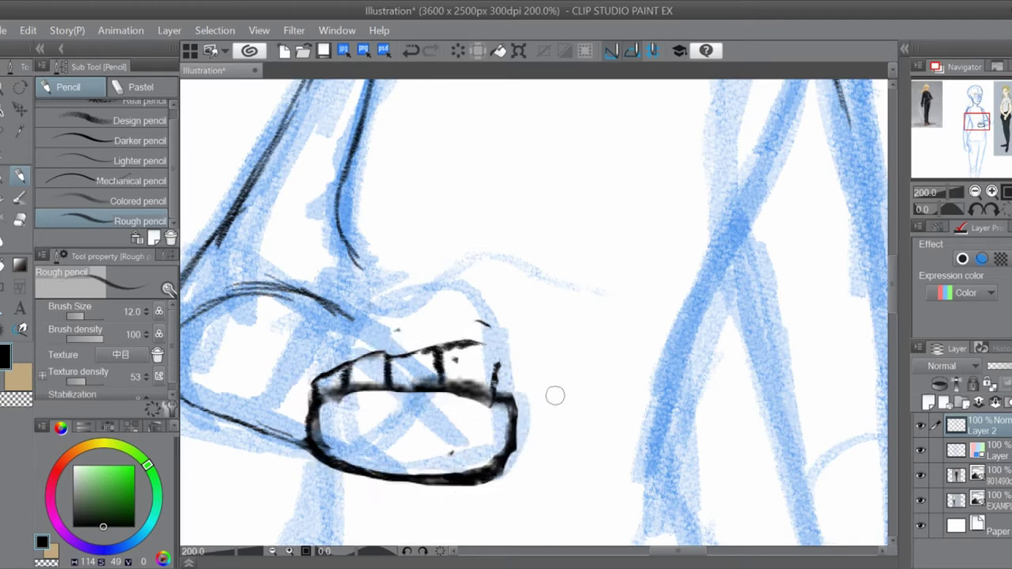
{"action": "key", "text": "ctrl+z"}
{"action": "key", "text": "ctrl+z"}
{"action": "key", "text": "ctrl+z"}
- Try to block in the hand with angular strokes at the rounded wrist, and undo them
{"action": "mouse_move", "coordinate": [305, 427]}
{"action": "left_mouse_down"}
{"action": "mouse_move", "coordinate": [352, 310]}
{"action": "mouse_move", "coordinate": [375, 419]}
{"action": "left_mouse_up"}
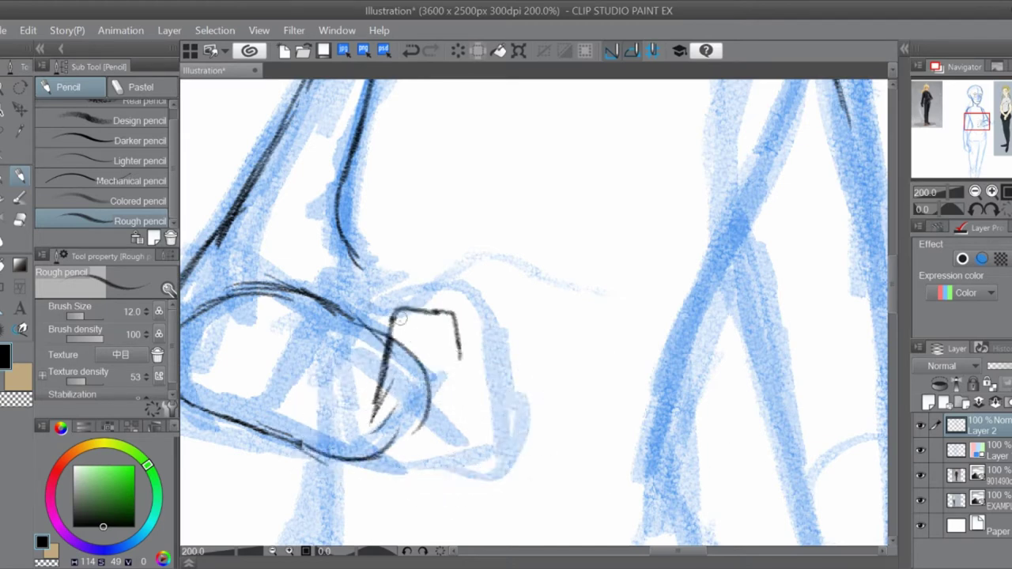
{"action": "left_click_drag", "start_coordinate": [392, 312], "coordinate": [459, 355]}
{"action": "left_click_drag", "start_coordinate": [454, 324], "coordinate": [512, 367]}
{"action": "left_click_drag", "start_coordinate": [373, 421], "coordinate": [399, 324]}
{"action": "key", "text": "ctrl+z"}
{"action": "key", "text": "ctrl+z"}
{"action": "key", "text": "ctrl+z"}
{"action": "key", "text": "ctrl+z"}
{"action": "key", "text": "ctrl+z"}
- Try to draw the fist with separate overlapping fingers at the wrist, and undo it
{"action": "mouse_move", "coordinate": [328, 314]}
{"action": "left_mouse_down"}
{"action": "mouse_move", "coordinate": [368, 352]}
{"action": "mouse_move", "coordinate": [352, 457]}
{"action": "left_mouse_up"}
{"action": "mouse_move", "coordinate": [352, 333]}
{"action": "left_mouse_down"}
{"action": "mouse_move", "coordinate": [430, 459]}
{"action": "mouse_move", "coordinate": [423, 360]}
{"action": "left_mouse_up"}
{"action": "left_click_drag", "start_coordinate": [395, 454], "coordinate": [474, 419]}
{"action": "left_click_drag", "start_coordinate": [423, 356], "coordinate": [463, 374]}
{"action": "left_click_drag", "start_coordinate": [461, 318], "coordinate": [484, 401]}
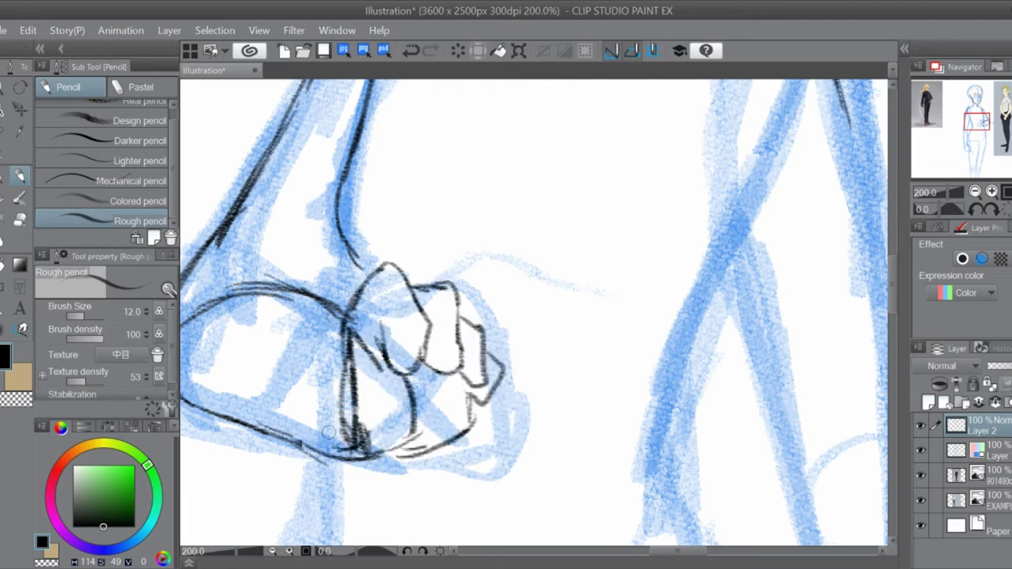
{"action": "left_click_drag", "start_coordinate": [328, 431], "coordinate": [423, 356]}
{"action": "key", "text": "ctrl+z"}
{"action": "key", "text": "ctrl+z"}
{"action": "key", "text": "ctrl+z"}
{"action": "key", "text": "ctrl+z"}
{"action": "key", "text": "ctrl+z"}
{"action": "key", "text": "ctrl+z"}
- Rough in the fist's palm outline and knuckle guide lines at the end of the bent forearm
{"action": "left_click_drag", "start_coordinate": [332, 304], "coordinate": [433, 399]}
{"action": "left_click_drag", "start_coordinate": [443, 301], "coordinate": [449, 392]}
{"action": "mouse_move", "coordinate": [395, 458]}
{"action": "left_mouse_down"}
{"action": "mouse_move", "coordinate": [451, 439]}
{"action": "mouse_move", "coordinate": [484, 348]}
{"action": "left_mouse_up"}
{"action": "mouse_move", "coordinate": [360, 363]}
{"action": "left_mouse_down"}
{"action": "mouse_move", "coordinate": [484, 296]}
{"action": "mouse_move", "coordinate": [467, 316]}
{"action": "left_mouse_up"}
{"action": "left_click_drag", "start_coordinate": [356, 360], "coordinate": [486, 312]}
{"action": "left_click_drag", "start_coordinate": [348, 332], "coordinate": [372, 442]}
- Sketch the rounded fingers and the thumb onto the fist, and reinforce its outer edges
{"action": "left_click_drag", "start_coordinate": [459, 273], "coordinate": [487, 316]}
{"action": "left_click_drag", "start_coordinate": [491, 363], "coordinate": [463, 423]}
{"action": "mouse_move", "coordinate": [490, 324]}
{"action": "left_mouse_down"}
{"action": "mouse_move", "coordinate": [428, 443]}
{"action": "mouse_move", "coordinate": [375, 454]}
{"action": "left_mouse_up"}
{"action": "left_click_drag", "start_coordinate": [484, 316], "coordinate": [506, 388]}
{"action": "left_click_drag", "start_coordinate": [447, 348], "coordinate": [498, 269]}
{"action": "left_click_drag", "start_coordinate": [408, 316], "coordinate": [459, 269]}
{"action": "left_click_drag", "start_coordinate": [412, 371], "coordinate": [466, 309]}
{"action": "left_click_drag", "start_coordinate": [376, 324], "coordinate": [419, 280]}
{"action": "left_click_drag", "start_coordinate": [368, 379], "coordinate": [427, 292]}
{"action": "left_click_drag", "start_coordinate": [392, 300], "coordinate": [357, 362]}
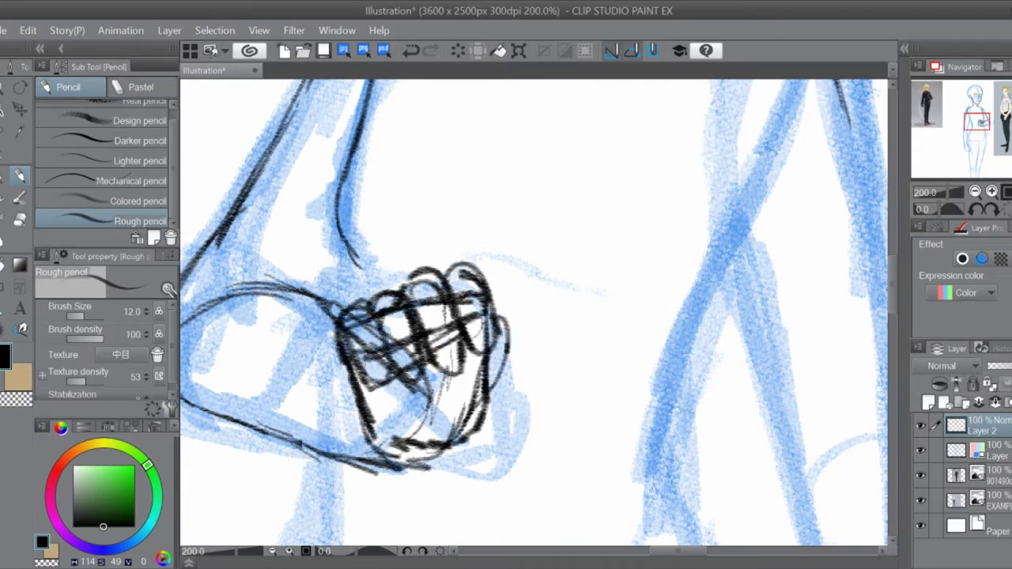
- Lower Layer 2's opacity to 37%, hide the blue sketch layer and add a new layer above
{"action": "scroll", "coordinate": [841, 380], "scroll_direction": "down", "scroll_amount": 5}
{"action": "scroll", "coordinate": [840, 380], "scroll_direction": "up", "scroll_amount": 1}
{"action": "scroll", "coordinate": [840, 380], "scroll_direction": "up", "scroll_amount": 3}
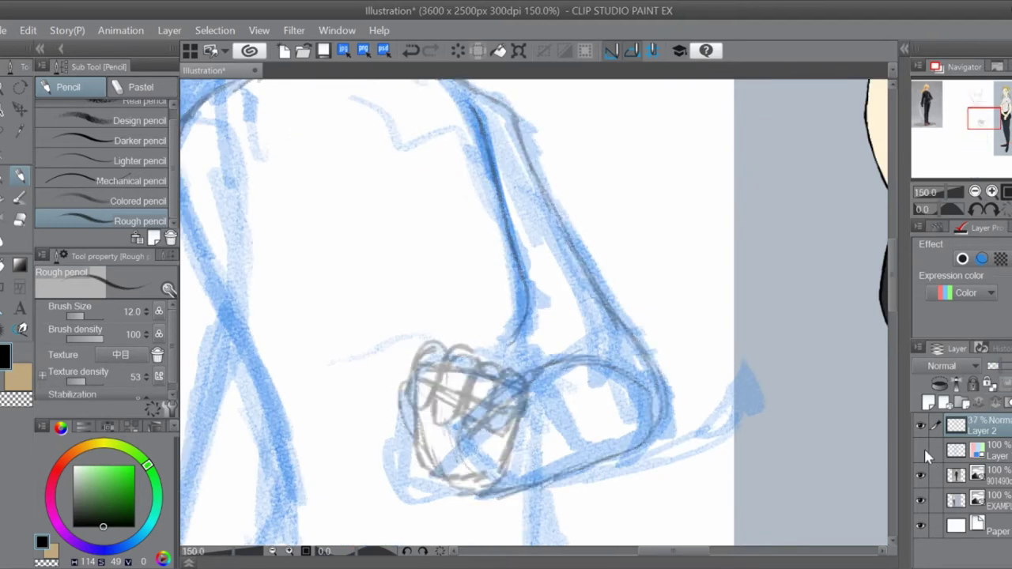
{"action": "left_click", "coordinate": [929, 402]}
- Draw the fist's outline, curled fingers and thumb on the new layer over the faded rough hand
{"action": "scroll", "coordinate": [554, 316], "scroll_direction": "up", "scroll_amount": 4}
{"action": "left_click_drag", "start_coordinate": [589, 174], "coordinate": [554, 427]}
{"action": "left_click_drag", "start_coordinate": [585, 176], "coordinate": [462, 304]}
{"action": "left_click_drag", "start_coordinate": [462, 261], "coordinate": [545, 288]}
{"action": "mouse_move", "coordinate": [490, 324]}
{"action": "left_mouse_down"}
{"action": "mouse_move", "coordinate": [466, 419]}
{"action": "mouse_move", "coordinate": [459, 348]}
{"action": "left_mouse_up"}
{"action": "mouse_move", "coordinate": [554, 172]}
{"action": "left_mouse_down"}
{"action": "mouse_move", "coordinate": [419, 204]}
{"action": "mouse_move", "coordinate": [459, 304]}
{"action": "left_mouse_up"}
{"action": "mouse_move", "coordinate": [387, 141]}
{"action": "left_mouse_down"}
{"action": "mouse_move", "coordinate": [475, 127]}
{"action": "mouse_move", "coordinate": [419, 277]}
{"action": "left_mouse_up"}
{"action": "mouse_move", "coordinate": [399, 127]}
{"action": "left_mouse_down"}
{"action": "mouse_move", "coordinate": [330, 192]}
{"action": "mouse_move", "coordinate": [396, 419]}
{"action": "left_mouse_up"}
{"action": "left_click_drag", "start_coordinate": [364, 388], "coordinate": [502, 459]}
{"action": "left_click_drag", "start_coordinate": [403, 237], "coordinate": [301, 332]}
{"action": "left_click_drag", "start_coordinate": [395, 272], "coordinate": [316, 360]}
- Show the blue sketch layer, and restore Layer 2 to 100% opacity with its rough hand removed
{"action": "key", "text": "ctrl+alt+0"}
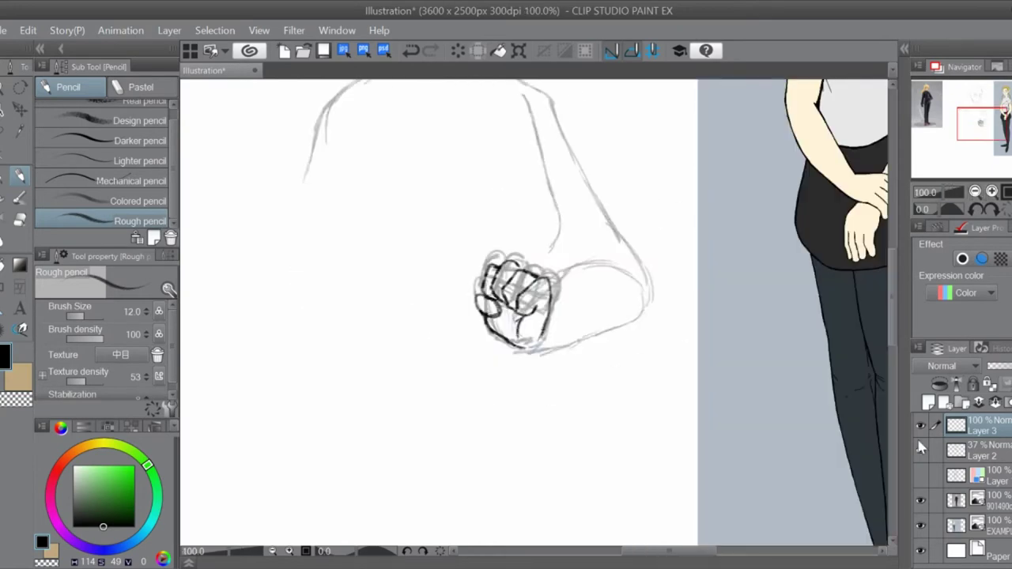
{"action": "left_click", "coordinate": [920, 475]}
{"action": "key", "text": "ctrl+plus"}
{"action": "key", "text": "ctrl+plus"}
{"action": "key", "text": "ctrl+plus"}
{"action": "key", "text": "ctrl+plus"}
{"action": "left_click", "coordinate": [973, 450]}
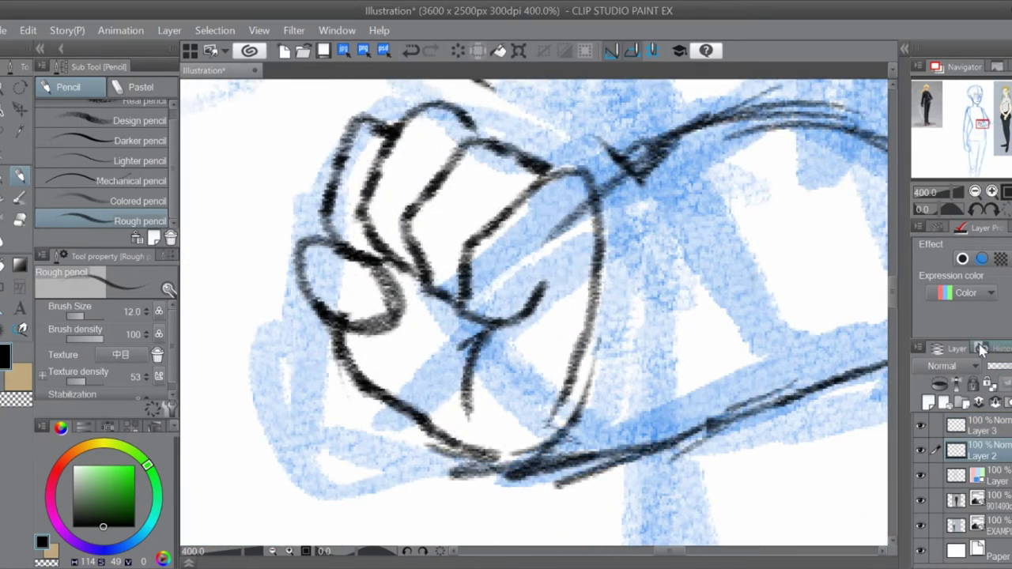
- Lasso the fist on Layer 3, and enlarge and slightly rotate it to fit the wrist
{"action": "left_click", "coordinate": [980, 427]}
{"action": "key", "text": "ctrl+0"}
{"action": "key", "text": "ctrl+plus"}
{"action": "key", "text": "ctrl+plus"}
{"action": "key", "text": "ctrl+plus"}
{"action": "key", "text": "m"}
{"action": "left_click_drag", "start_coordinate": [498, 251], "coordinate": [494, 255]}
{"action": "key", "text": "ctrl+t"}
{"action": "left_click_drag", "start_coordinate": [571, 241], "coordinate": [566, 252]}
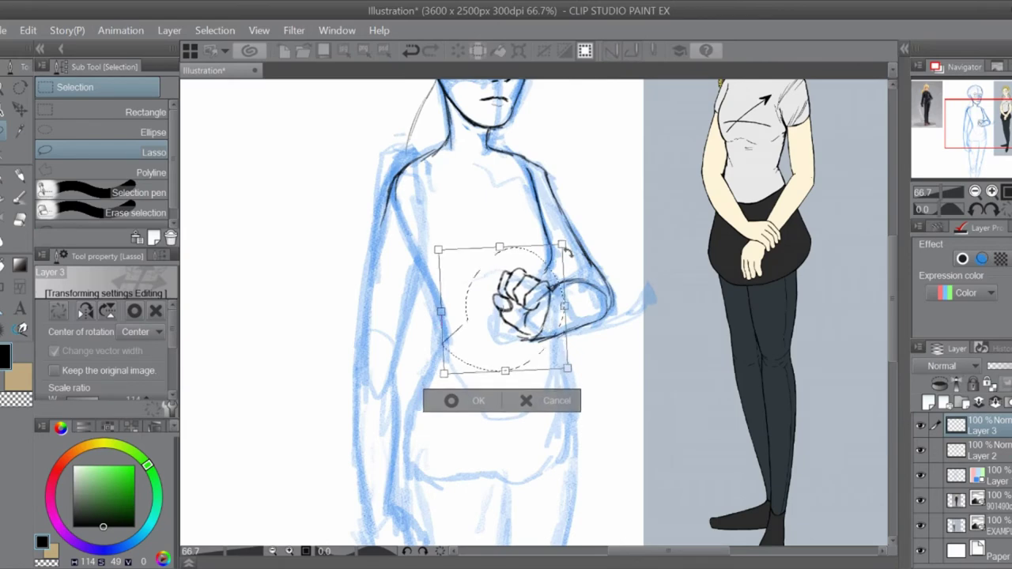
{"action": "key", "text": "Return"}
- Trace the hanging arm's outer and inner edges and the torso side down to the waist
{"action": "key", "text": "p"}
{"action": "key", "text": "ctrl+plus"}
{"action": "key", "text": "ctrl+plus"}
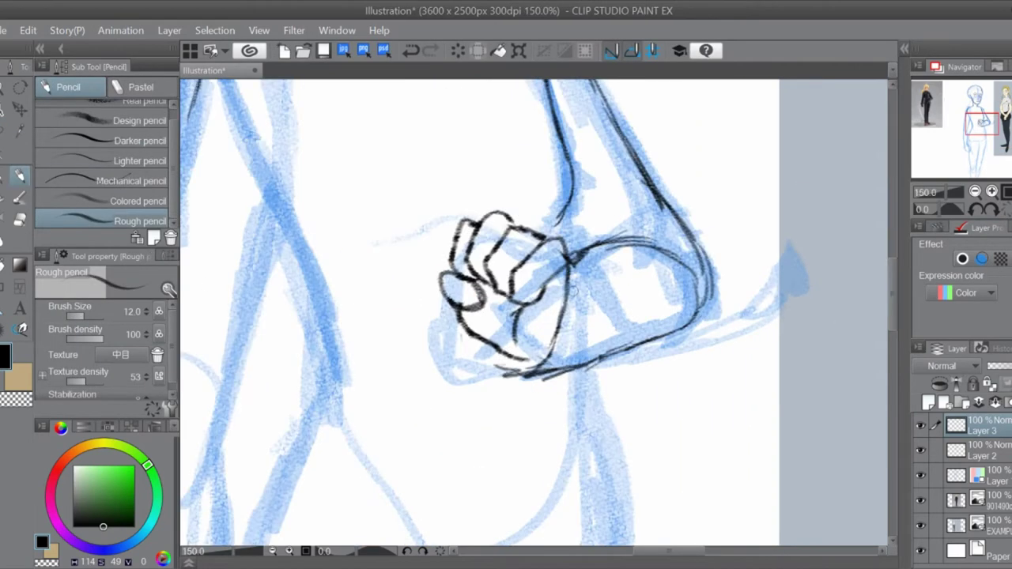
{"action": "left_click_drag", "start_coordinate": [475, 285], "coordinate": [712, 421]}
{"action": "left_click_drag", "start_coordinate": [411, 135], "coordinate": [332, 432]}
{"action": "left_click_drag", "start_coordinate": [465, 297], "coordinate": [402, 536]}
{"action": "left_click_drag", "start_coordinate": [553, 395], "coordinate": [577, 224]}
{"action": "left_click_drag", "start_coordinate": [485, 193], "coordinate": [542, 344]}
{"action": "left_click_drag", "start_coordinate": [712, 277], "coordinate": [609, 292]}
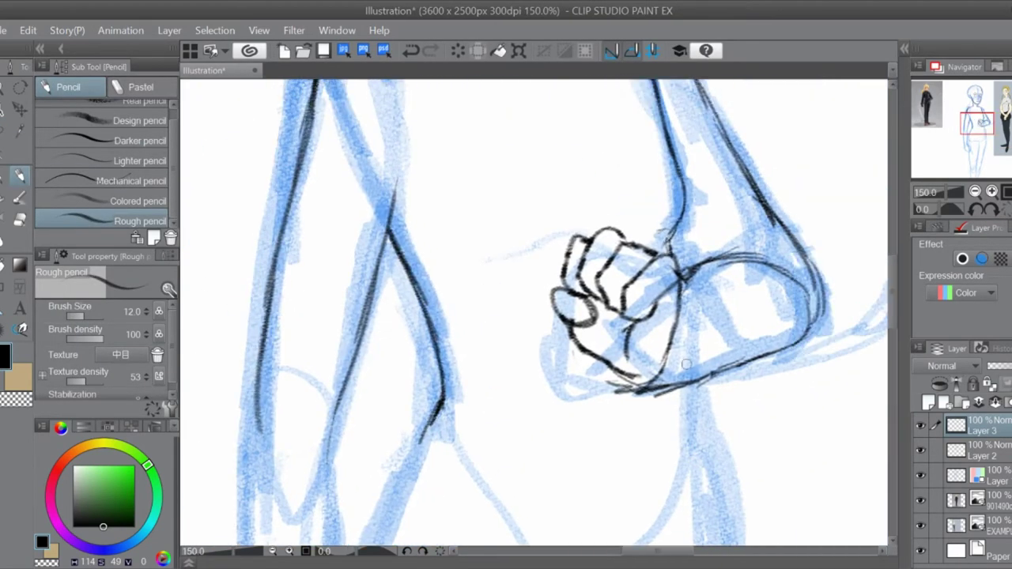
- Line the waist below the bent arm, and the hanging arm's forearm and hand with its fingers
{"action": "left_click_drag", "start_coordinate": [692, 382], "coordinate": [686, 451]}
{"action": "left_click_drag", "start_coordinate": [553, 396], "coordinate": [622, 192]}
{"action": "left_click_drag", "start_coordinate": [348, 146], "coordinate": [332, 541]}
{"action": "left_click_drag", "start_coordinate": [419, 155], "coordinate": [399, 534]}
{"action": "left_click_drag", "start_coordinate": [554, 356], "coordinate": [522, 262]}
{"action": "left_click_drag", "start_coordinate": [323, 348], "coordinate": [399, 466]}
{"action": "left_click_drag", "start_coordinate": [371, 261], "coordinate": [429, 429]}
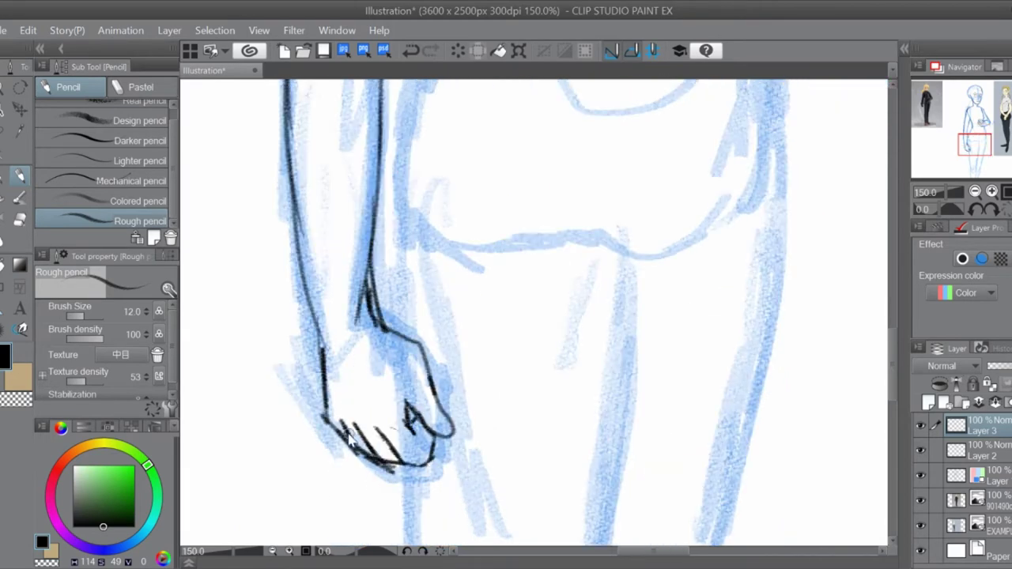
- Check the line art without the blue sketch, and trace the hips and crotch curve with brush size 10
{"action": "key", "text": "ctrl+minus"}
{"action": "key", "text": "ctrl+minus"}
{"action": "key", "text": "ctrl+minus"}
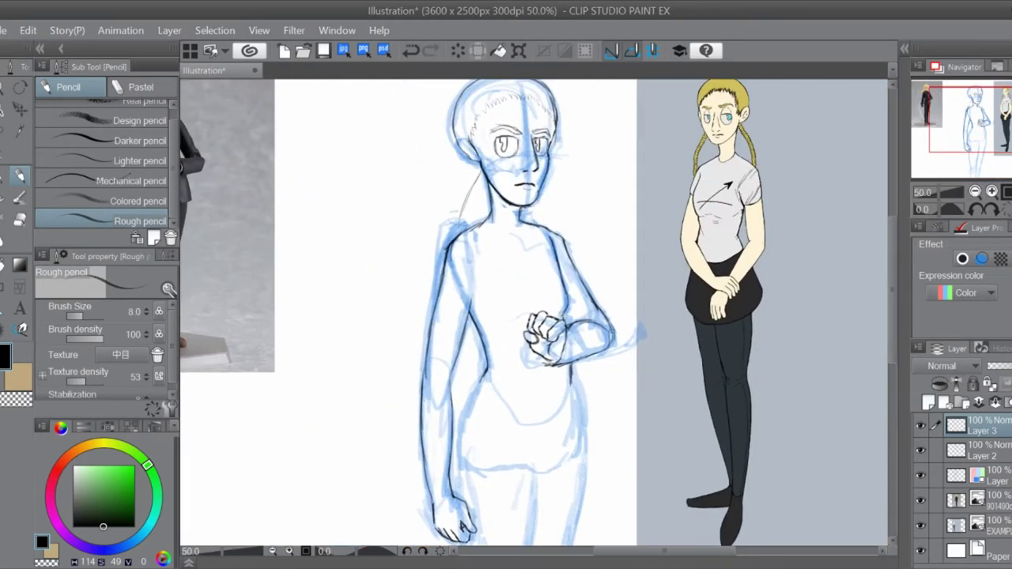
{"action": "left_click", "coordinate": [921, 462]}
{"action": "left_click", "coordinate": [920, 462]}
{"action": "key", "text": "ctrl+plus"}
{"action": "key", "text": "ctrl+plus"}
{"action": "mouse_move", "coordinate": [510, 190]}
{"action": "left_mouse_down"}
{"action": "mouse_move", "coordinate": [467, 277]}
{"action": "mouse_move", "coordinate": [451, 376]}
{"action": "left_mouse_up"}
{"action": "left_click_drag", "start_coordinate": [608, 404], "coordinate": [668, 376]}
- Trace both edges of the thigh beside the hanging hand down to the knee
{"action": "scroll", "coordinate": [554, 316], "scroll_direction": "down", "scroll_amount": 5}
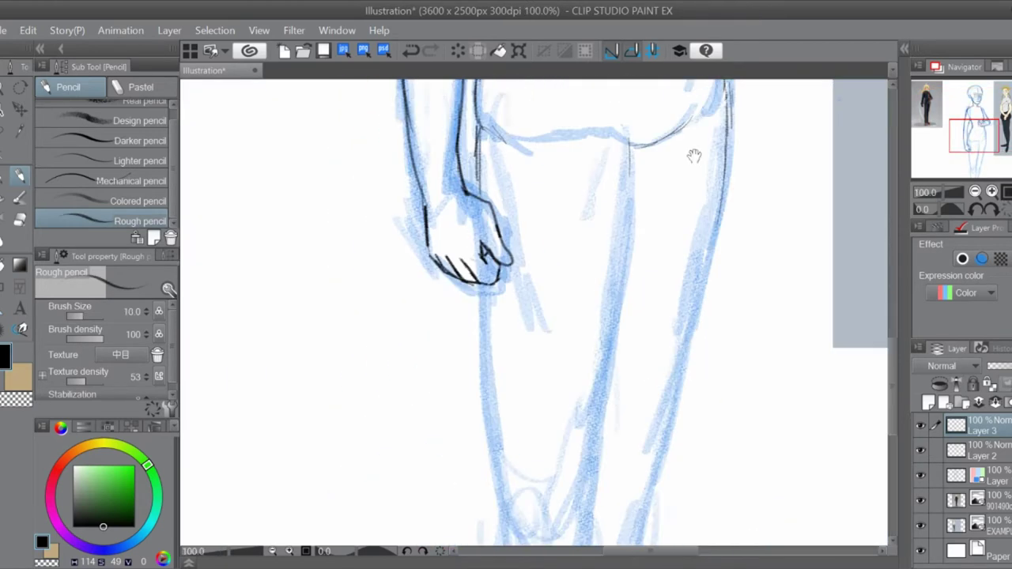
{"action": "scroll", "coordinate": [554, 316], "scroll_direction": "up", "scroll_amount": 1}
{"action": "left_click_drag", "start_coordinate": [500, 318], "coordinate": [518, 523]}
{"action": "scroll", "coordinate": [553, 316], "scroll_direction": "down", "scroll_amount": 4}
{"action": "left_click_drag", "start_coordinate": [458, 287], "coordinate": [475, 345]}
{"action": "key", "text": "h"}
{"action": "left_click_drag", "start_coordinate": [514, 125], "coordinate": [539, 383]}
{"action": "scroll", "coordinate": [554, 316], "scroll_direction": "down", "scroll_amount": 4}
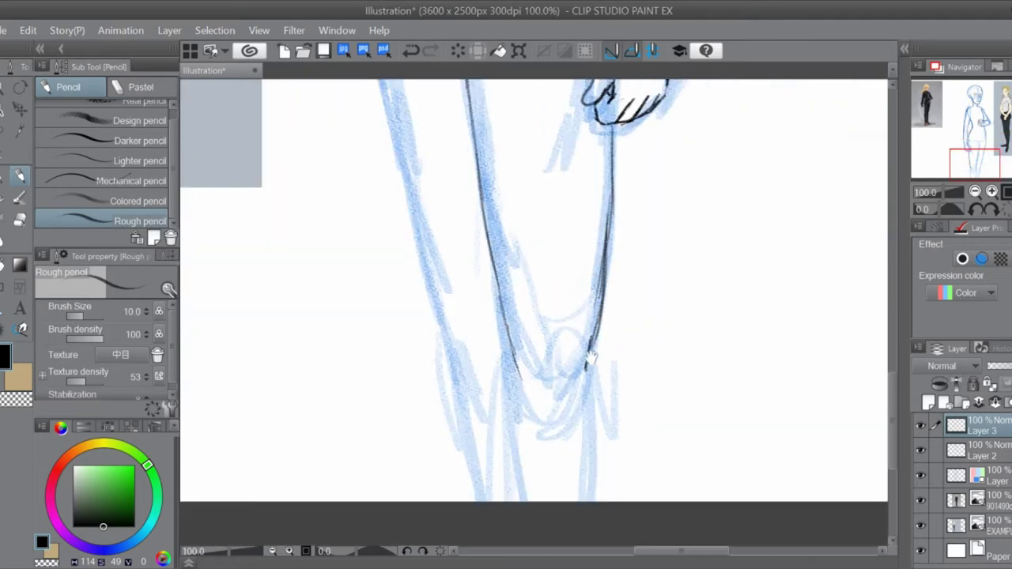
- Trace the lower leg edges below the knee and the other leg's outer edge
{"action": "left_click_drag", "start_coordinate": [585, 349], "coordinate": [597, 503]}
{"action": "scroll", "coordinate": [554, 316], "scroll_direction": "up", "scroll_amount": 4}
{"action": "left_click_drag", "start_coordinate": [474, 208], "coordinate": [522, 534]}
{"action": "scroll", "coordinate": [553, 316], "scroll_direction": "down", "scroll_amount": 4}
{"action": "left_click_drag", "start_coordinate": [524, 287], "coordinate": [552, 428]}
{"action": "left_click_drag", "start_coordinate": [632, 260], "coordinate": [639, 500]}
{"action": "scroll", "coordinate": [639, 500], "scroll_direction": "up", "scroll_amount": 4}
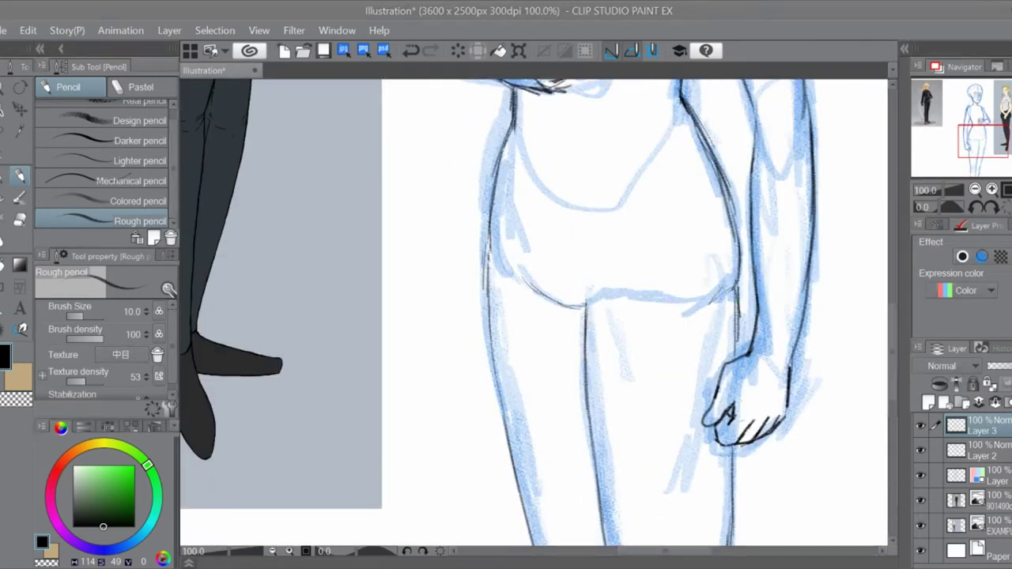
- Hide the blue sketch layer so only the black line art of the head and body shows
{"action": "key", "text": "ctrl+minus"}
{"action": "key", "text": "ctrl+minus"}
{"action": "left_click", "coordinate": [921, 475]}
{"action": "left_click", "coordinate": [991, 191]}
{"action": "key", "text": "ctrl+plus"}
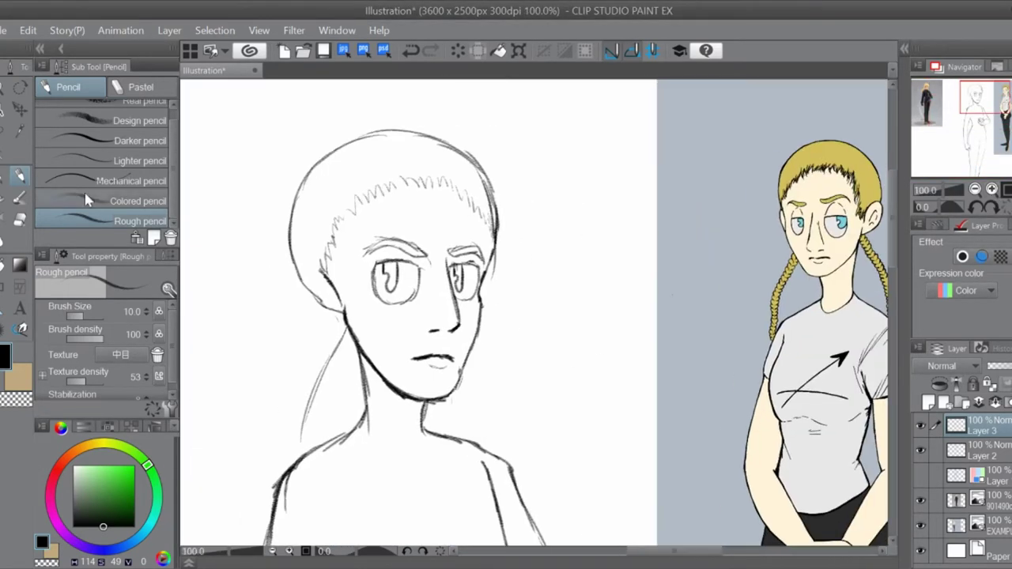
- Lasso the jaw, mouth and chin on Layer 2 and transform them slightly upward to shorten the face
{"action": "key", "text": "m"}
{"action": "left_click_drag", "start_coordinate": [345, 299], "coordinate": [445, 336]}
{"action": "left_click_drag", "start_coordinate": [348, 310], "coordinate": [346, 302]}
{"action": "key", "text": "alt+bracketleft"}
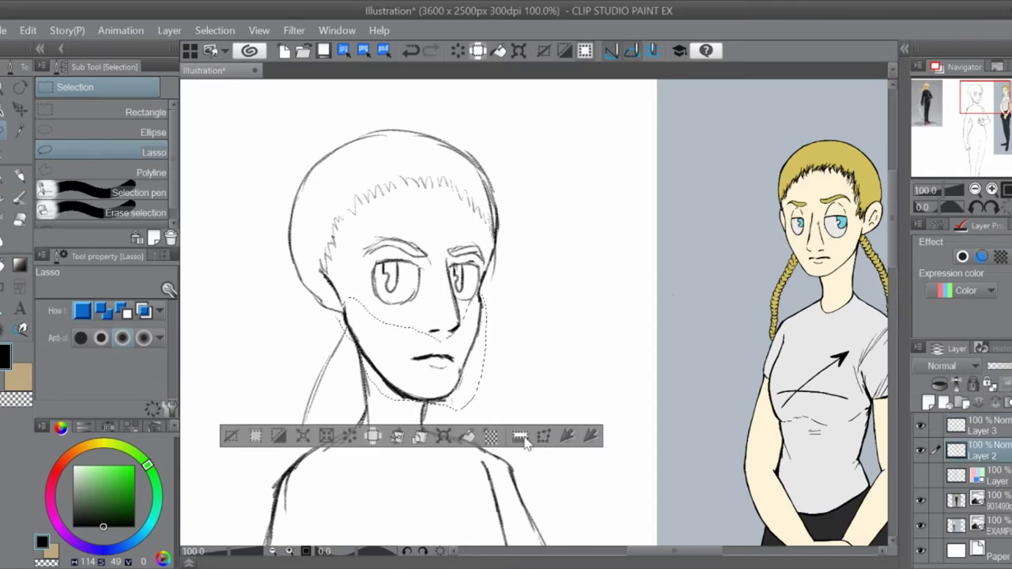
{"action": "left_click", "coordinate": [522, 434]}
{"action": "left_click", "coordinate": [375, 426]}
{"action": "key", "text": "p"}
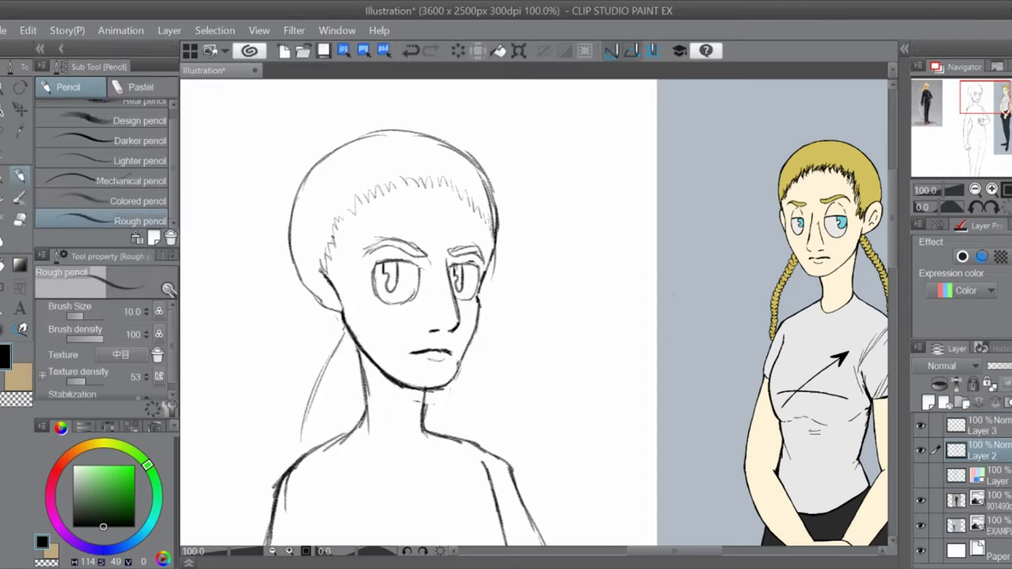
- Merge Layer 3 into Layer 2 and set the rough pencil's brush size to 15
{"action": "left_click", "coordinate": [976, 191]}
{"action": "left_click", "coordinate": [977, 191]}
{"action": "left_click_drag", "start_coordinate": [983, 196], "coordinate": [959, 193]}
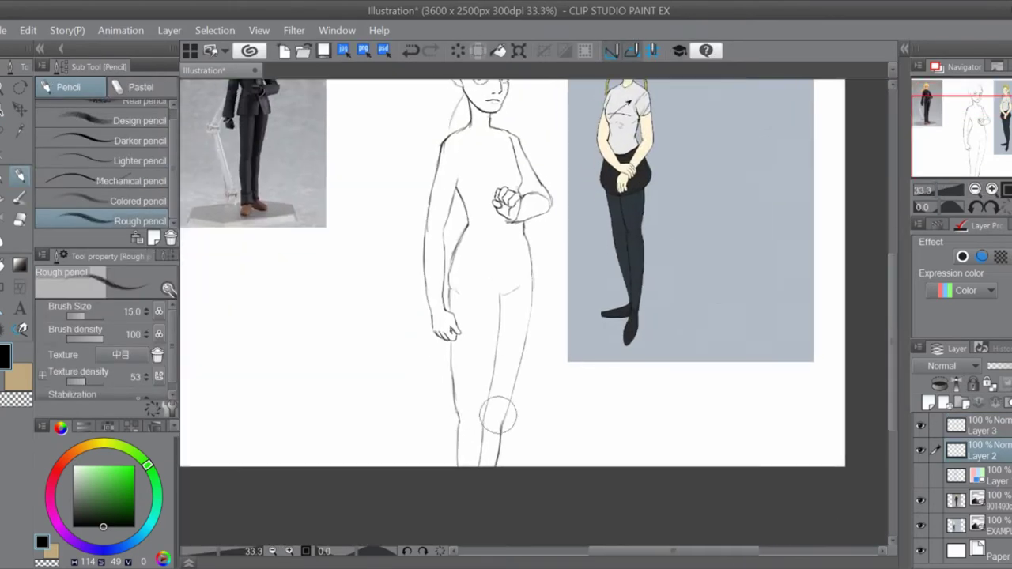
{"action": "key", "text": "alt+bracketright"}
{"action": "left_click", "coordinate": [980, 402]}
- Lasso the whole figure, enlarge it and lower it so the legs reach the canvas's lower edge
{"action": "key", "text": "ctrl+minus"}
{"action": "key", "text": "m"}
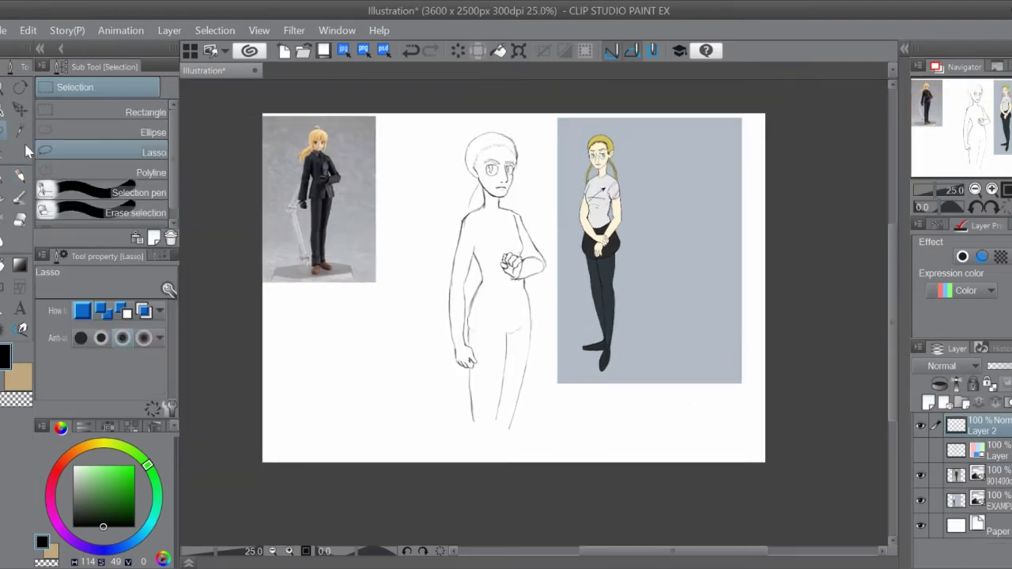
{"action": "left_click_drag", "start_coordinate": [552, 189], "coordinate": [553, 198]}
{"action": "key", "text": "ctrl+t"}
{"action": "left_click_drag", "start_coordinate": [490, 285], "coordinate": [490, 307]}
{"action": "key", "text": "Return"}
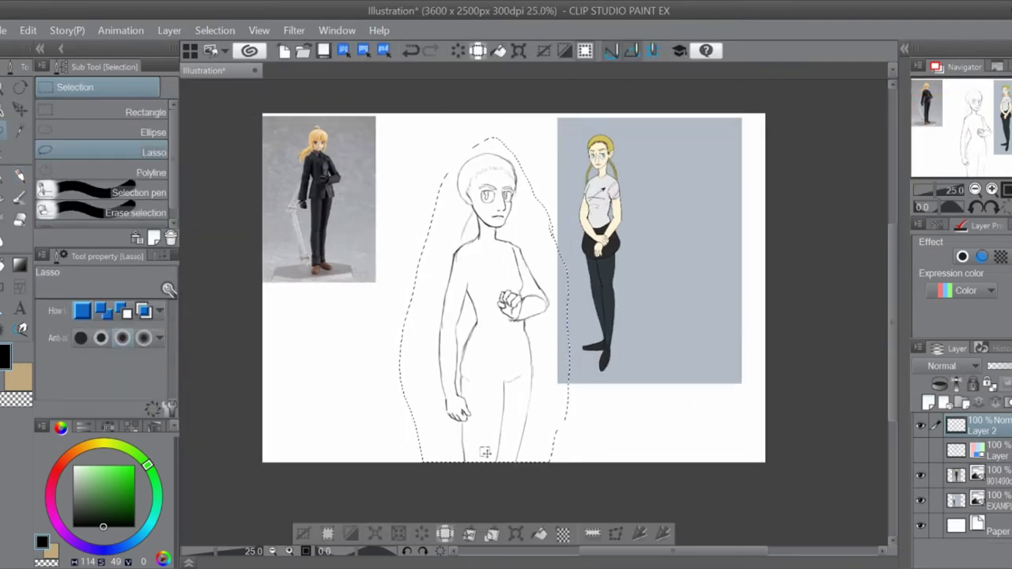
{"action": "key", "text": "ctrl+d"}
- Draw the T-shirt's round neckline and the hems of both short sleeves on the figure
{"action": "key", "text": "p"}
{"action": "left_click", "coordinate": [991, 190]}
{"action": "key", "text": "ctrl+plus"}
{"action": "key", "text": "ctrl+plus"}
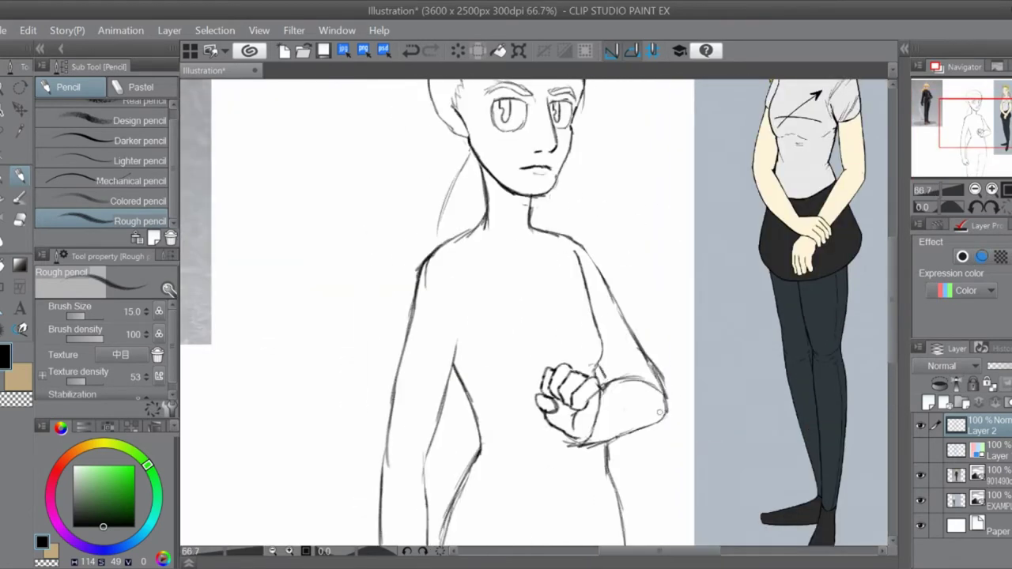
{"action": "scroll", "coordinate": [661, 412], "scroll_direction": "down", "scroll_amount": 3}
{"action": "scroll", "coordinate": [400, 341], "scroll_direction": "up", "scroll_amount": 5}
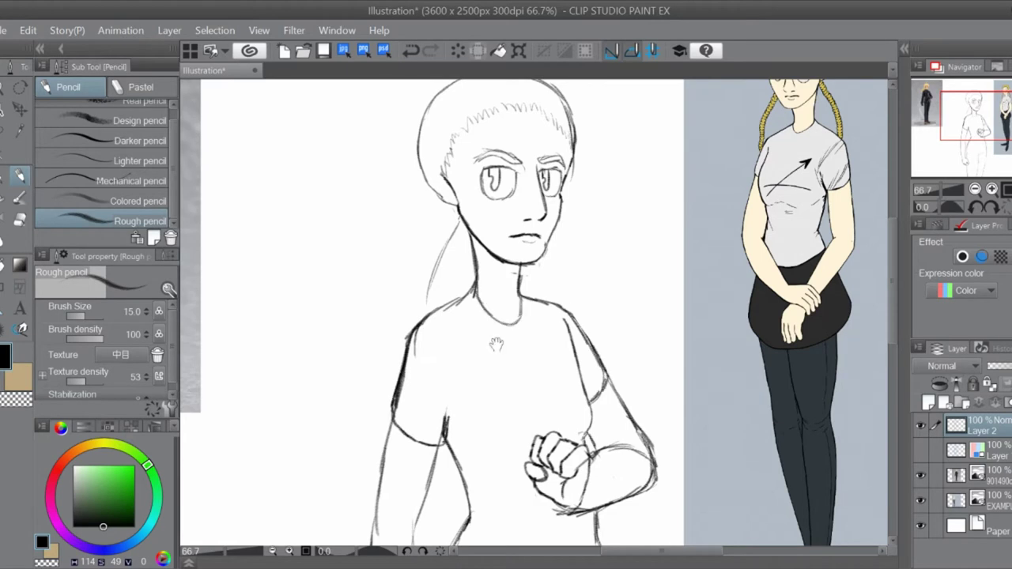
- Draw the curve under the chest and the shirt's curved hem across the waist with brush size 20
{"action": "left_click_drag", "start_coordinate": [497, 344], "coordinate": [435, 277]}
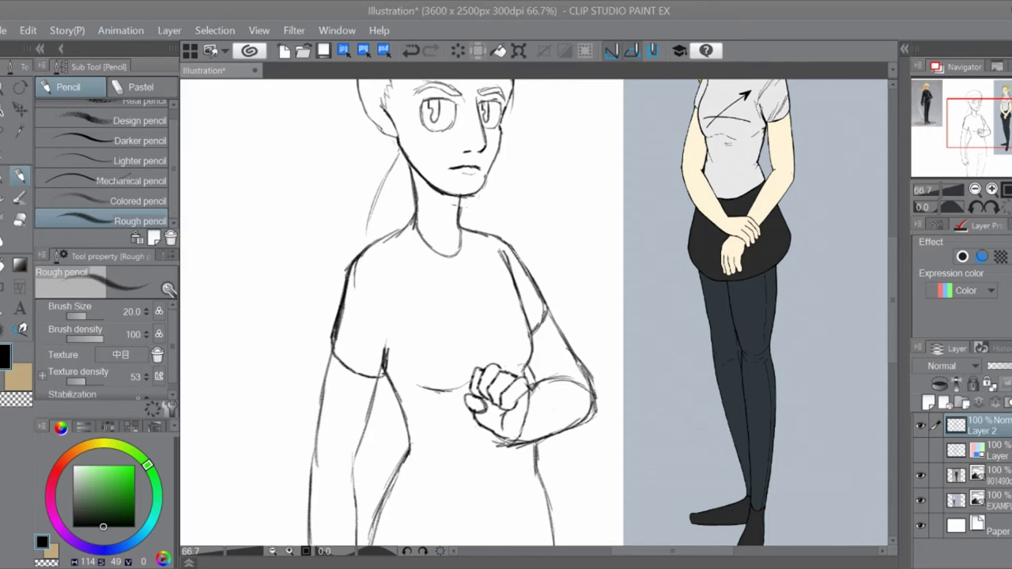
{"action": "left_click_drag", "start_coordinate": [412, 510], "coordinate": [382, 450]}
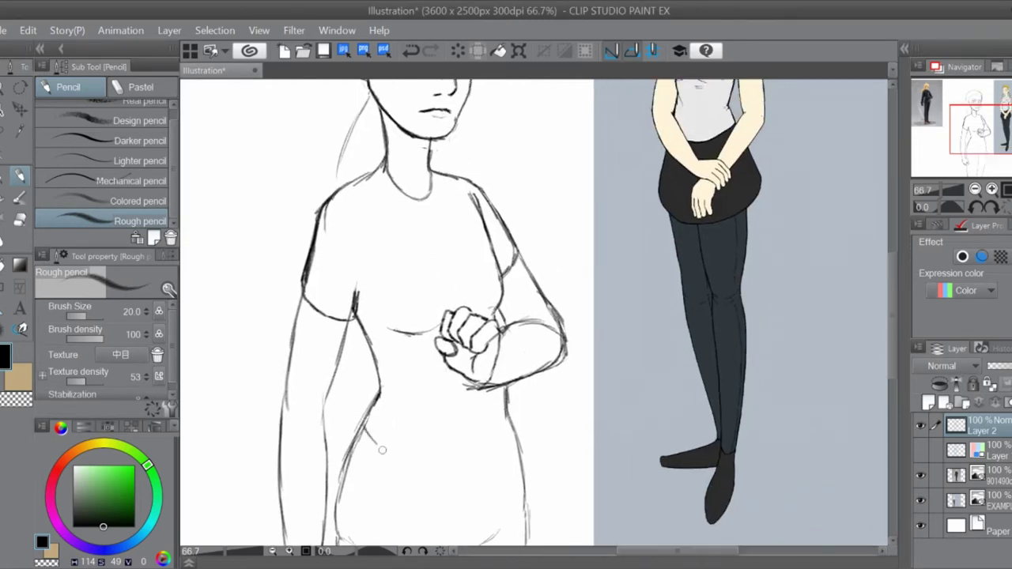
{"action": "key", "text": "ctrl+z"}
{"action": "key", "text": "h"}
{"action": "left_click_drag", "start_coordinate": [553, 455], "coordinate": [688, 462]}
{"action": "left_click_drag", "start_coordinate": [553, 285], "coordinate": [540, 339]}
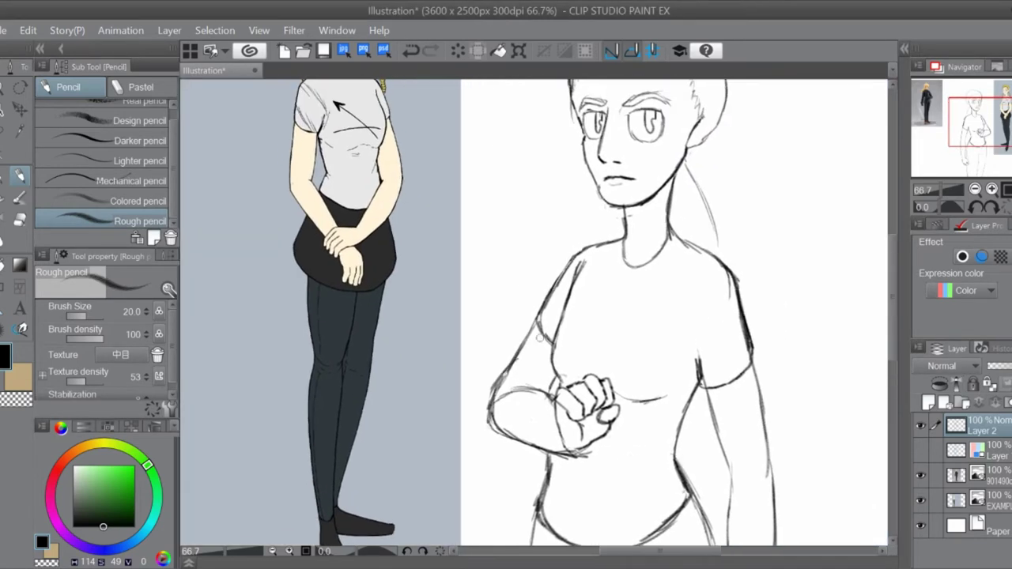
- Draw the skirt's flared sides and its curved lower hem across the upper thighs
{"action": "scroll", "coordinate": [535, 316], "scroll_direction": "down", "scroll_amount": 5}
{"action": "left_click_drag", "start_coordinate": [522, 486], "coordinate": [586, 541]}
{"action": "key", "text": "h"}
{"action": "scroll", "coordinate": [534, 316], "scroll_direction": "down", "scroll_amount": 4}
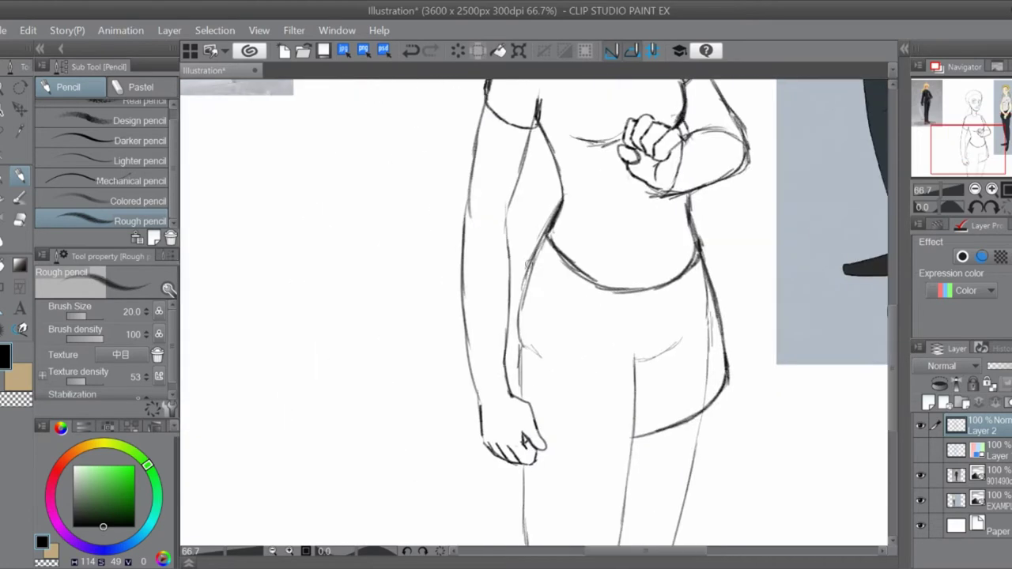
{"action": "left_click_drag", "start_coordinate": [534, 425], "coordinate": [655, 438]}
{"action": "left_click_drag", "start_coordinate": [635, 396], "coordinate": [637, 406]}
{"action": "left_click_drag", "start_coordinate": [468, 451], "coordinate": [550, 219]}
- Darken the leg edges from below the skirt hem down to the canvas's lower edge
{"action": "left_click_drag", "start_coordinate": [393, 345], "coordinate": [402, 471]}
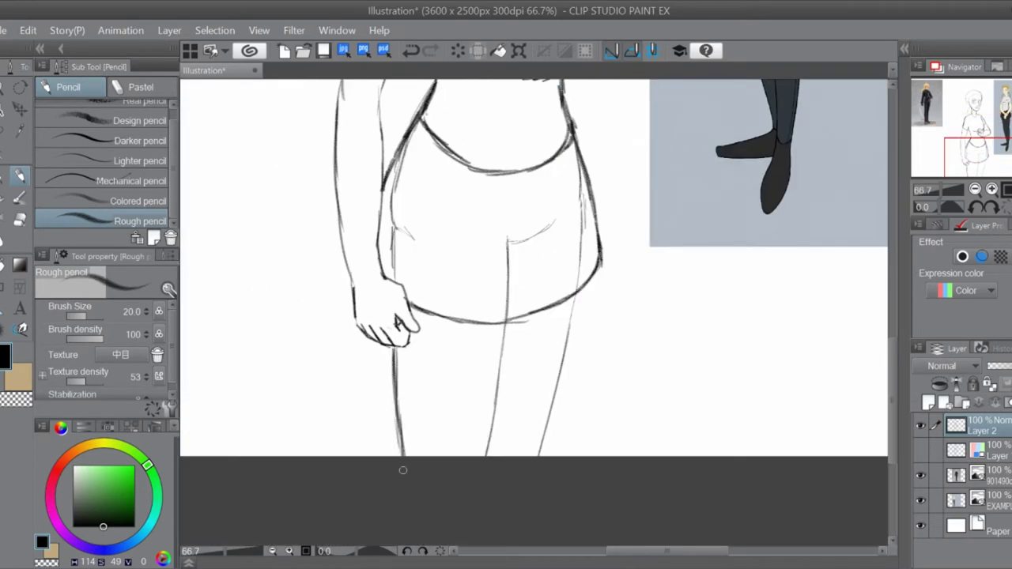
{"action": "left_click_drag", "start_coordinate": [425, 354], "coordinate": [431, 455]}
{"action": "mouse_move", "coordinate": [510, 356]}
{"action": "left_mouse_down"}
{"action": "mouse_move", "coordinate": [402, 412]}
{"action": "mouse_move", "coordinate": [392, 489]}
{"action": "left_mouse_up"}
{"action": "mouse_move", "coordinate": [463, 353]}
{"action": "left_mouse_down"}
{"action": "mouse_move", "coordinate": [414, 385]}
{"action": "mouse_move", "coordinate": [389, 513]}
{"action": "left_mouse_up"}
- Draw the ear's outline and inner folds with brush size 12, checking the face in a mirrored view
{"action": "left_click_drag", "start_coordinate": [661, 111], "coordinate": [692, 385]}
{"action": "scroll", "coordinate": [692, 385], "scroll_direction": "up", "scroll_amount": 1}
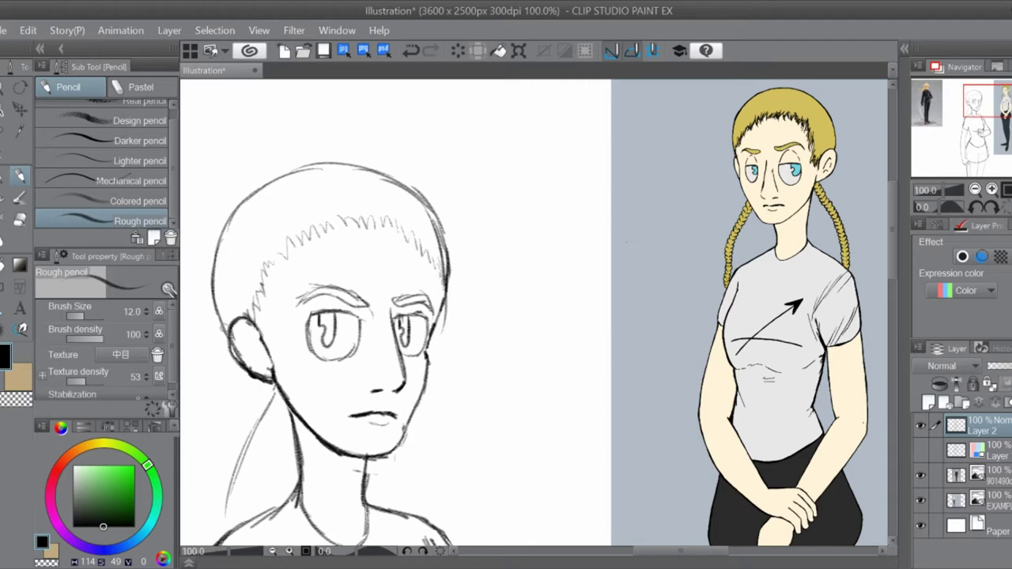
{"action": "key", "text": "h"}
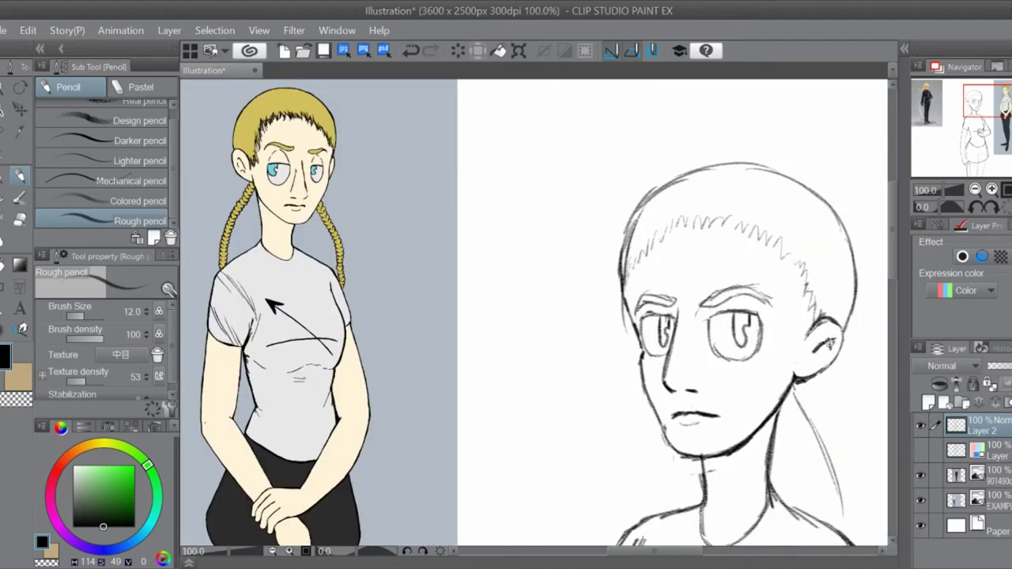
{"action": "scroll", "coordinate": [633, 344], "scroll_direction": "down", "scroll_amount": 3}
{"action": "key", "text": "h"}
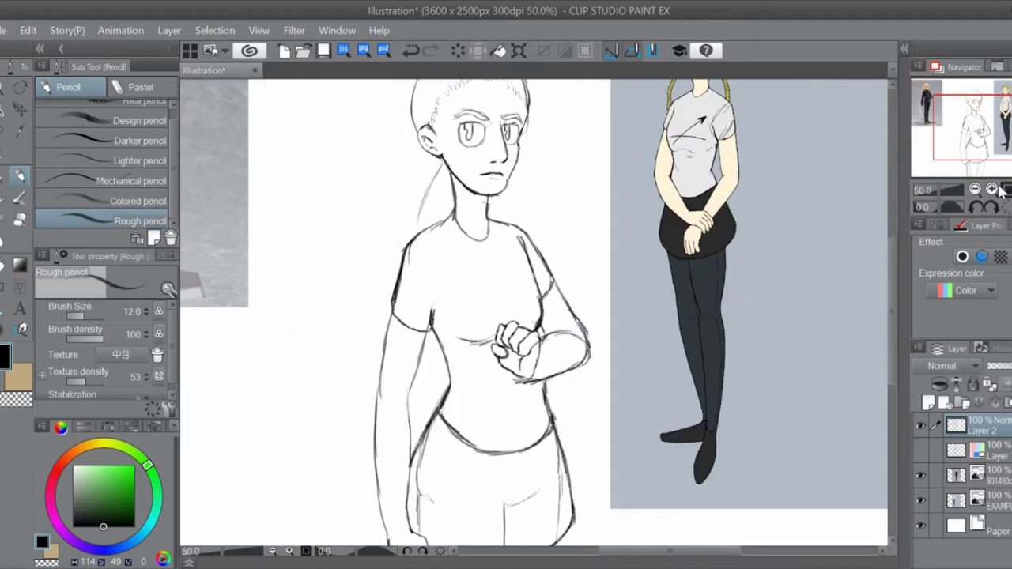
- Draw the shirt's diagonal arrow and the curved line across the chest, and reset the canvas rotation
{"action": "scroll", "coordinate": [640, 232], "scroll_direction": "up", "scroll_amount": 3}
{"action": "left_click_drag", "start_coordinate": [640, 233], "coordinate": [775, 200]}
{"action": "left_click_drag", "start_coordinate": [757, 138], "coordinate": [582, 296]}
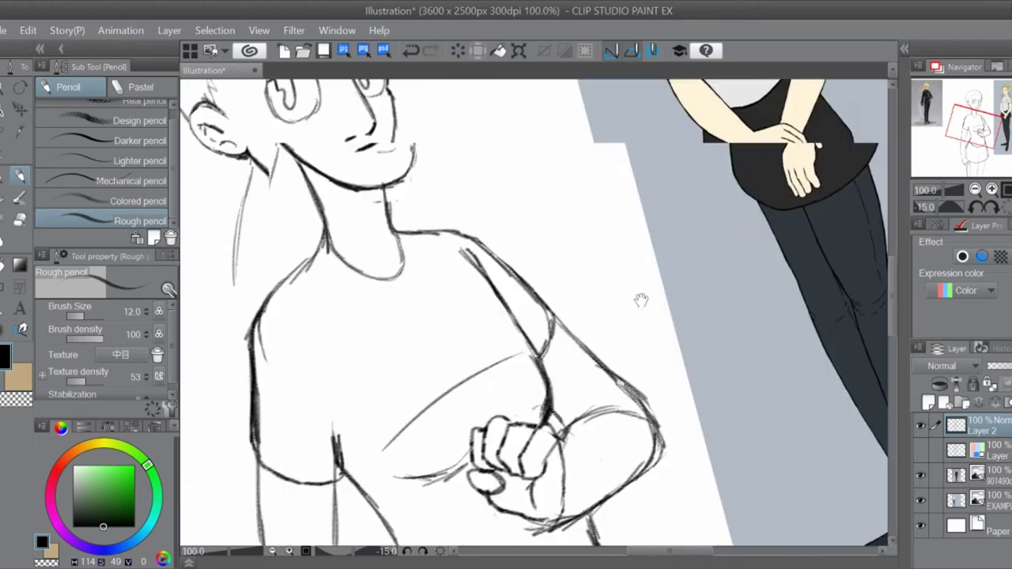
{"action": "left_click_drag", "start_coordinate": [376, 462], "coordinate": [447, 288]}
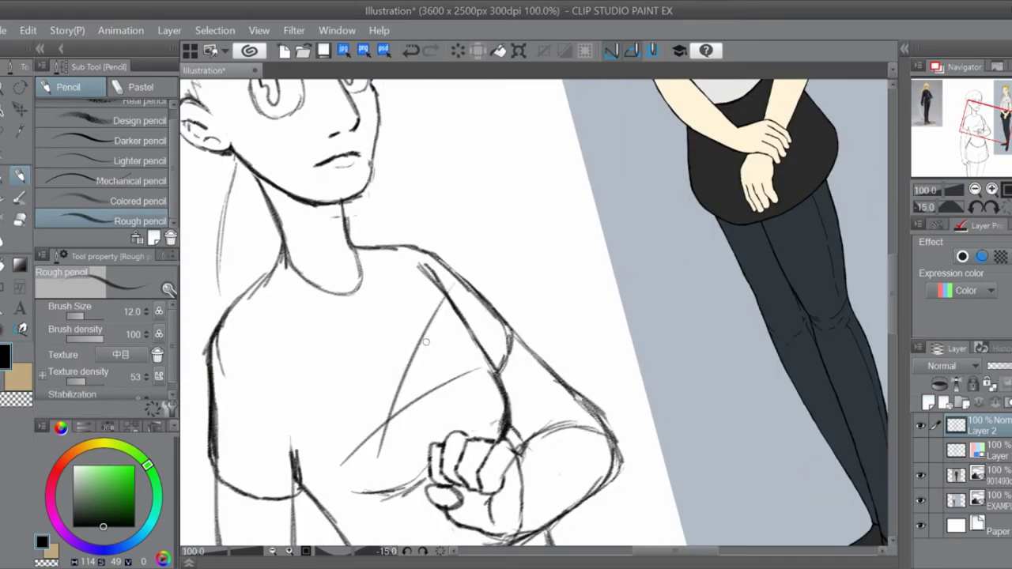
{"action": "left_click", "coordinate": [1009, 207]}
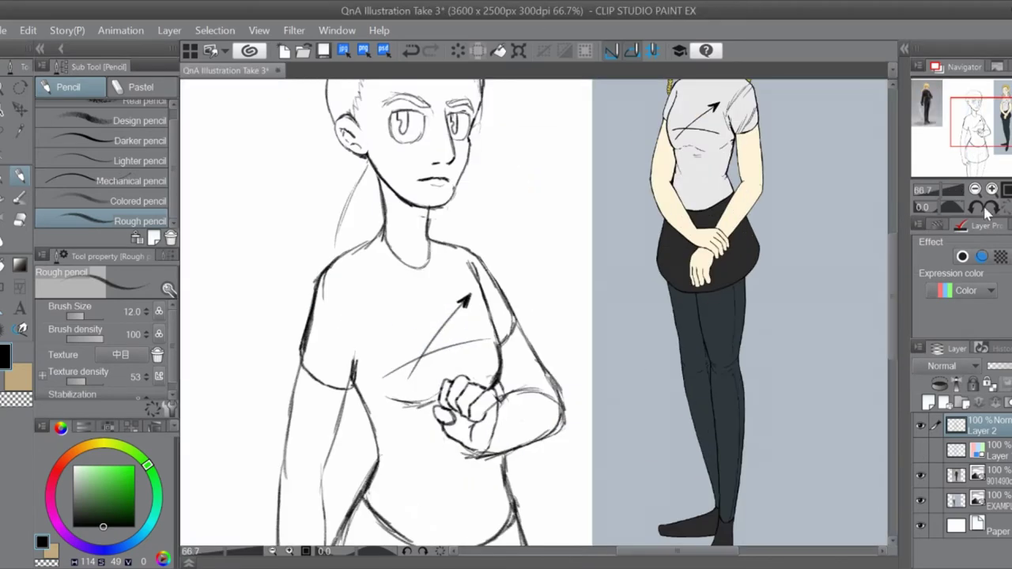
- Turn the pencil drawing into a blue guide at 45% opacity and add a new layer above it for pen inking
{"action": "left_click", "coordinate": [940, 383]}
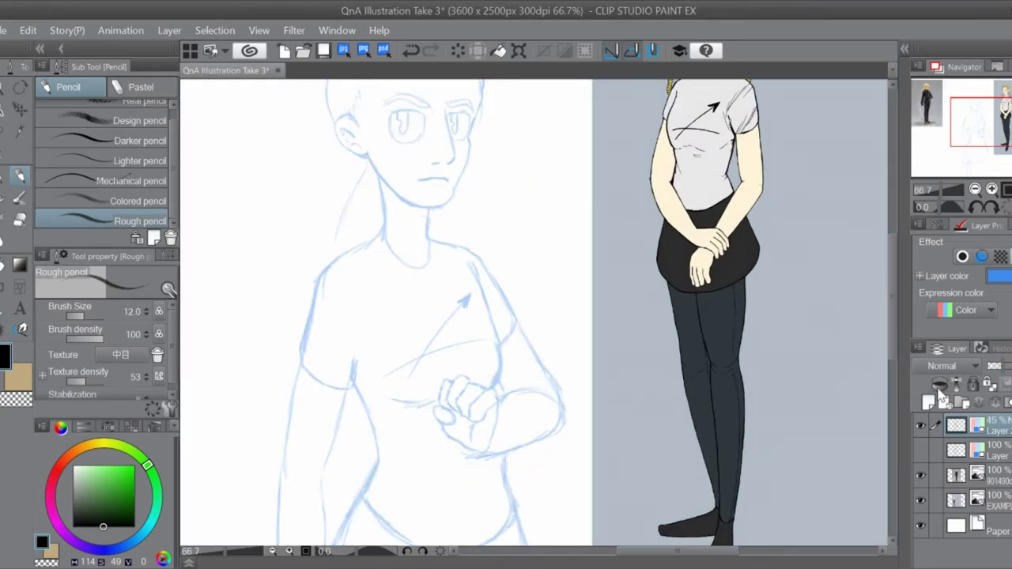
{"action": "left_click", "coordinate": [929, 402]}
{"action": "key", "text": "p"}
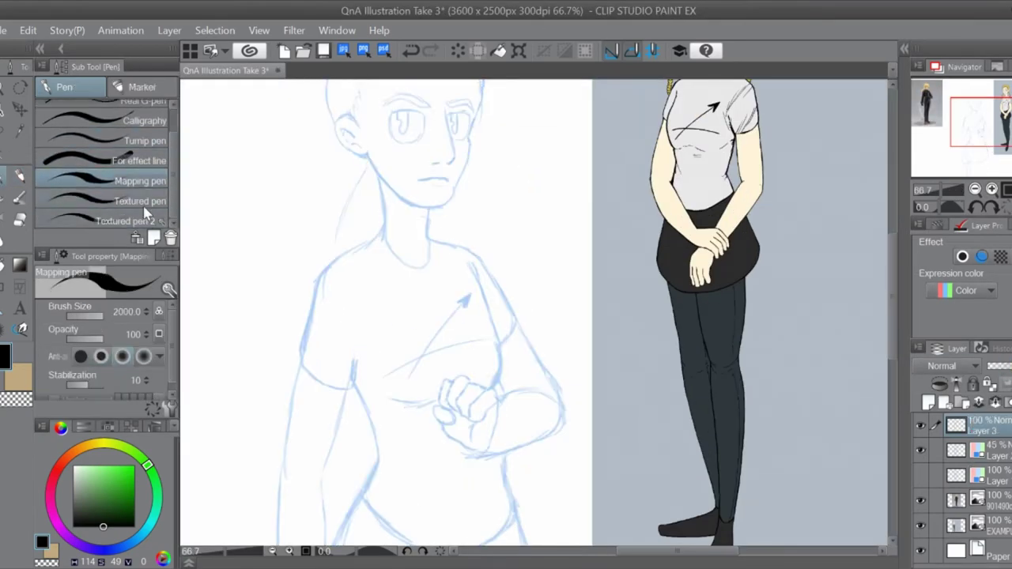
- Try a jaw stroke with the Textured pen, undo it, and switch to Textured pen 2
{"action": "left_click", "coordinate": [142, 202]}
{"action": "scroll", "coordinate": [585, 334], "scroll_direction": "up", "scroll_amount": 3}
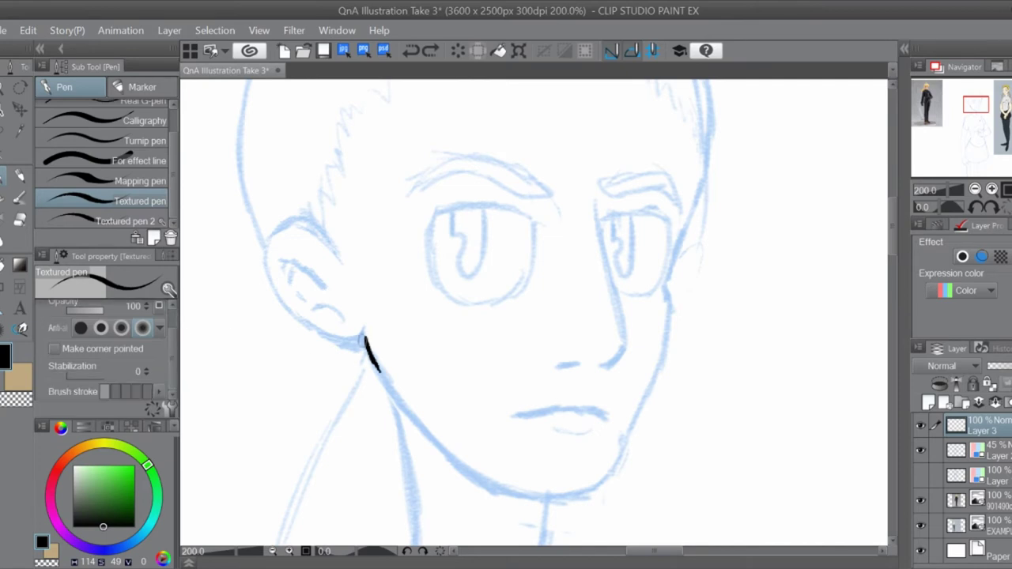
{"action": "left_click_drag", "start_coordinate": [365, 339], "coordinate": [464, 468]}
{"action": "left_click", "coordinate": [122, 222]}
{"action": "key", "text": "ctrl+z"}
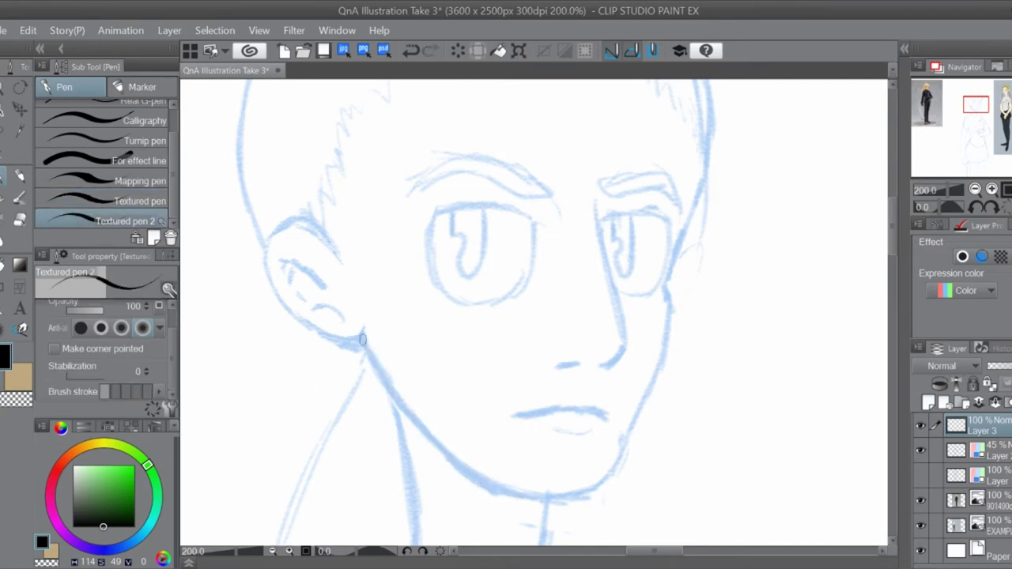
- Ink the jawline from below the ear around the chin with Textured pen 2
{"action": "key", "text": "h"}
{"action": "scroll", "coordinate": [508, 292], "scroll_direction": "up", "scroll_amount": 2}
{"action": "mouse_move", "coordinate": [384, 210]}
{"action": "left_mouse_down"}
{"action": "mouse_move", "coordinate": [408, 373]}
{"action": "mouse_move", "coordinate": [427, 411]}
{"action": "left_mouse_up"}
{"action": "scroll", "coordinate": [427, 411], "scroll_direction": "down", "scroll_amount": 3}
{"action": "left_click_drag", "start_coordinate": [379, 274], "coordinate": [448, 410]}
{"action": "mouse_move", "coordinate": [421, 348]}
{"action": "left_mouse_down"}
{"action": "mouse_move", "coordinate": [446, 404]}
{"action": "mouse_move", "coordinate": [540, 469]}
{"action": "mouse_move", "coordinate": [585, 469]}
{"action": "mouse_move", "coordinate": [485, 463]}
{"action": "left_mouse_up"}
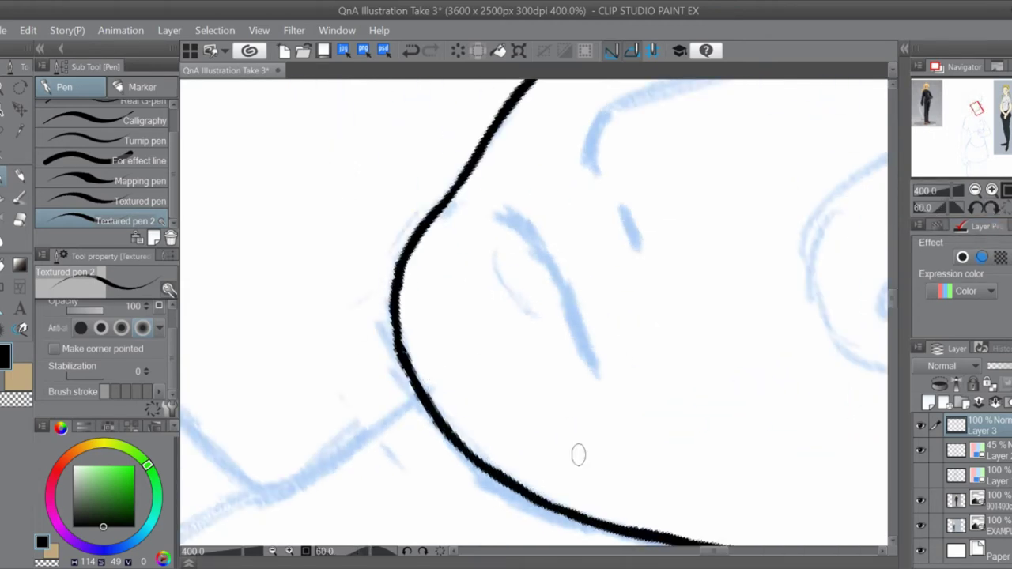
{"action": "mouse_move", "coordinate": [429, 271]}
{"action": "left_mouse_down"}
{"action": "mouse_move", "coordinate": [440, 445]}
{"action": "mouse_move", "coordinate": [774, 545]}
{"action": "left_mouse_up"}
- Ink the far edge of the face along the cheek and past the eye to the temple
{"action": "left_click_drag", "start_coordinate": [454, 162], "coordinate": [498, 439]}
{"action": "left_click_drag", "start_coordinate": [493, 395], "coordinate": [478, 253]}
{"action": "left_click_drag", "start_coordinate": [484, 340], "coordinate": [498, 447]}
{"action": "left_click_drag", "start_coordinate": [475, 238], "coordinate": [569, 538]}
{"action": "left_click_drag", "start_coordinate": [599, 281], "coordinate": [568, 405]}
{"action": "left_click_drag", "start_coordinate": [568, 405], "coordinate": [553, 506]}
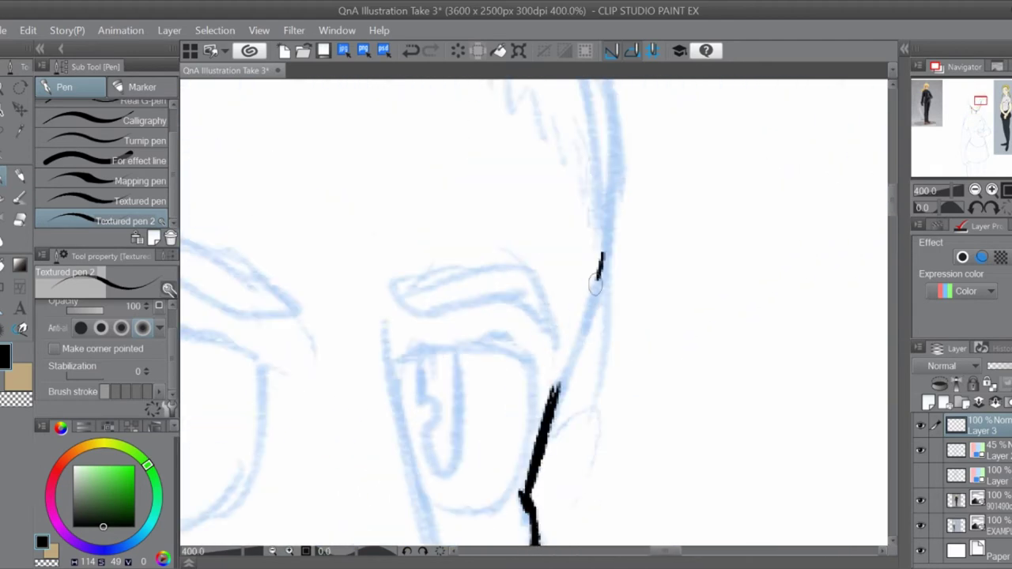
{"action": "left_click_drag", "start_coordinate": [604, 261], "coordinate": [549, 435]}
- Ink both sides of the neck and the shirt's rounded neckline
{"action": "mouse_move", "coordinate": [521, 363]}
{"action": "left_mouse_down"}
{"action": "mouse_move", "coordinate": [434, 355]}
{"action": "mouse_move", "coordinate": [474, 119]}
{"action": "left_mouse_up"}
{"action": "mouse_move", "coordinate": [471, 273]}
{"action": "left_mouse_down"}
{"action": "mouse_move", "coordinate": [656, 458]}
{"action": "mouse_move", "coordinate": [644, 422]}
{"action": "left_mouse_up"}
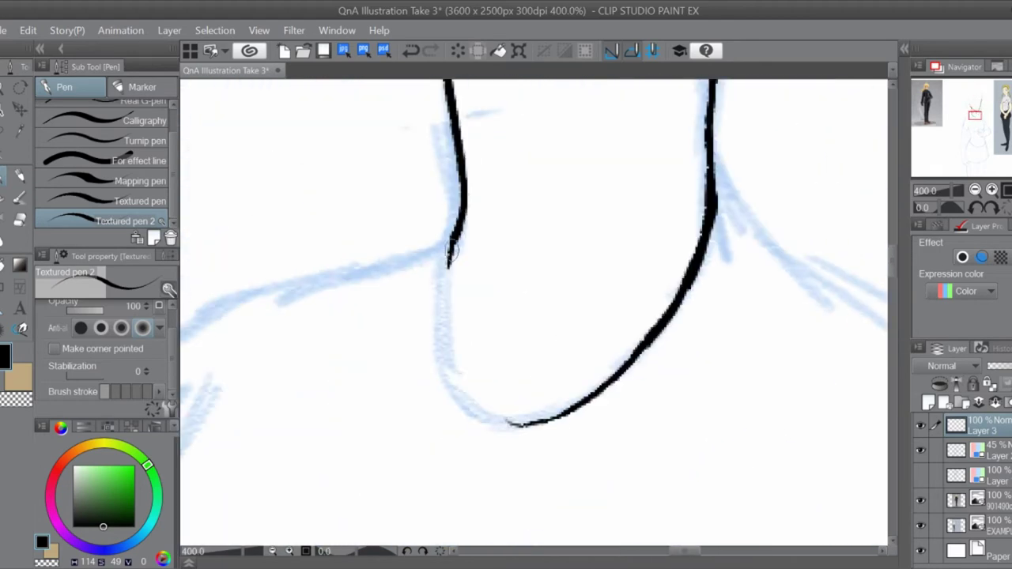
{"action": "mouse_move", "coordinate": [454, 238]}
{"action": "left_mouse_down"}
{"action": "mouse_move", "coordinate": [490, 412]}
{"action": "mouse_move", "coordinate": [635, 344]}
{"action": "mouse_move", "coordinate": [601, 546]}
{"action": "left_mouse_up"}
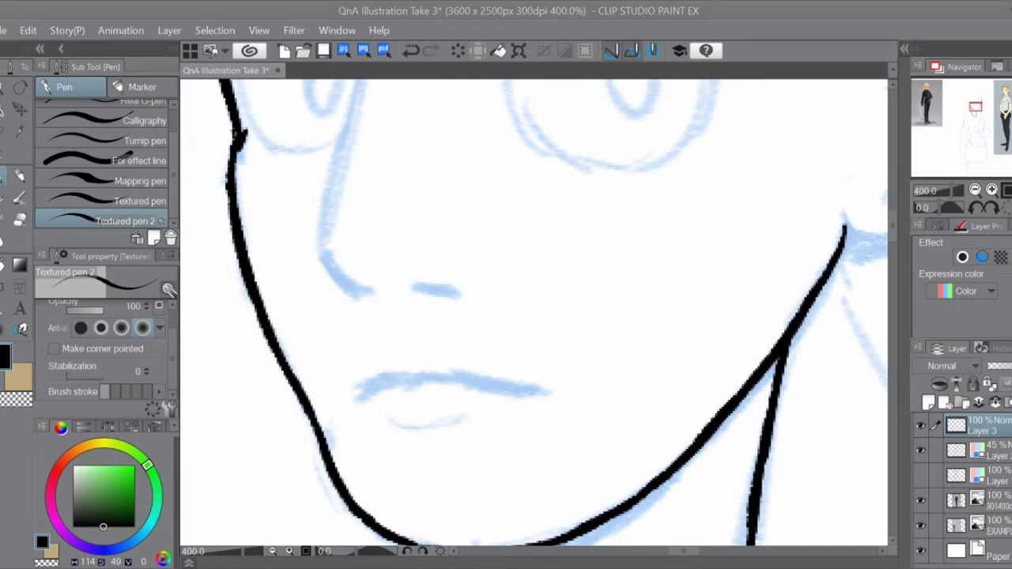
- Ink the nose from the bridge down to its tip, and the nostril mark
{"action": "left_click_drag", "start_coordinate": [523, 187], "coordinate": [590, 377]}
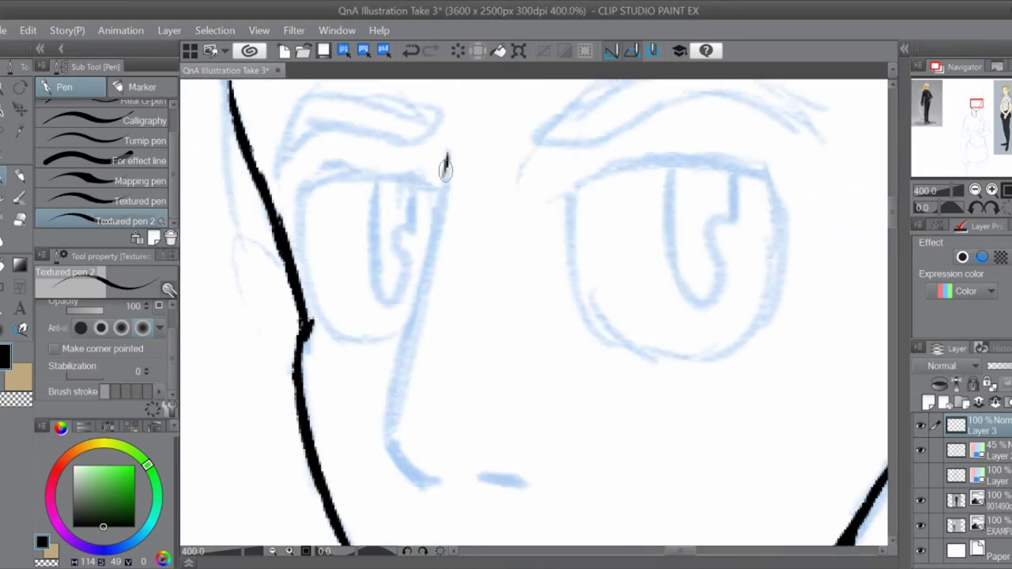
{"action": "mouse_move", "coordinate": [445, 158]}
{"action": "left_mouse_down"}
{"action": "mouse_move", "coordinate": [393, 430]}
{"action": "mouse_move", "coordinate": [427, 479]}
{"action": "left_mouse_up"}
{"action": "mouse_move", "coordinate": [482, 476]}
{"action": "left_mouse_down"}
{"action": "mouse_move", "coordinate": [519, 480]}
{"action": "mouse_move", "coordinate": [451, 265]}
{"action": "left_mouse_up"}
{"action": "mouse_move", "coordinate": [368, 373]}
{"action": "left_mouse_down"}
{"action": "mouse_move", "coordinate": [427, 357]}
{"action": "mouse_move", "coordinate": [498, 371]}
{"action": "left_mouse_up"}
{"action": "scroll", "coordinate": [553, 332], "scroll_direction": "down", "scroll_amount": 8}
{"action": "scroll", "coordinate": [545, 368], "scroll_direction": "up", "scroll_amount": 5}
{"action": "key", "text": "m"}
{"action": "left_click", "coordinate": [655, 437]}
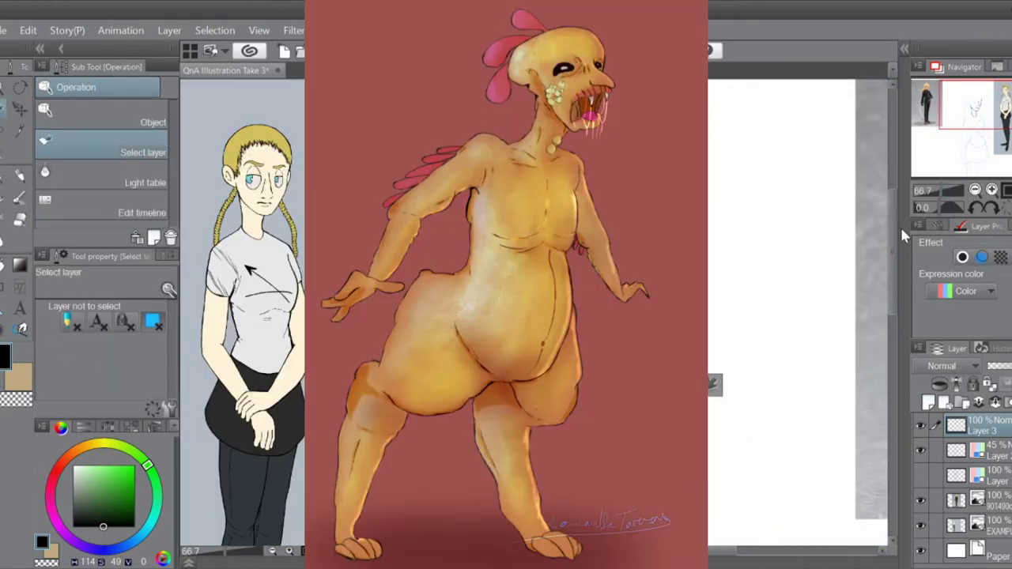
{"action": "key", "text": "p"}
{"action": "scroll", "coordinate": [506, 317], "scroll_direction": "up", "scroll_amount": 10}
{"action": "key", "text": "p"}
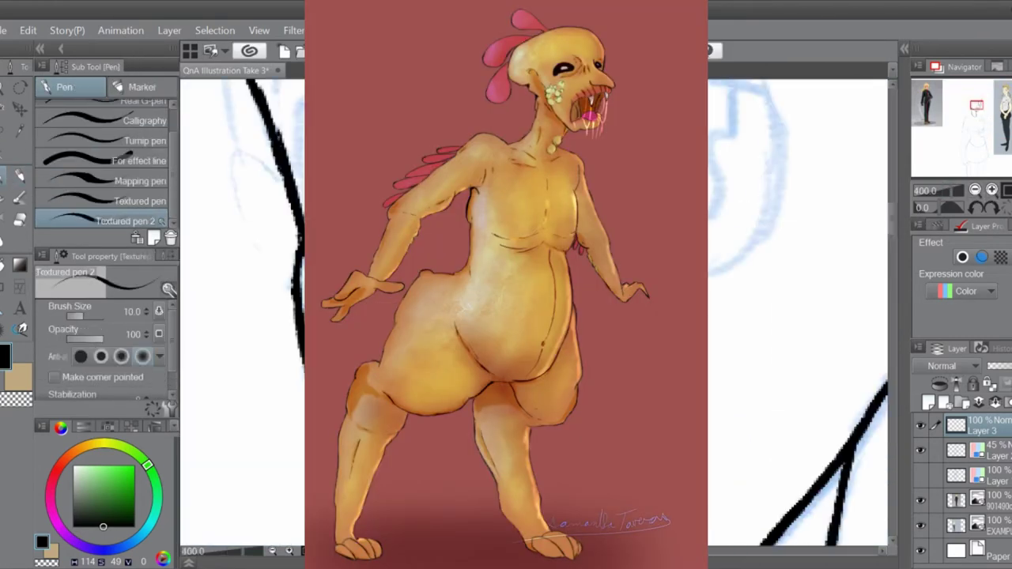
- Ink the ear's outline and inner folds with Textured pen 2 at brush size 10
{"action": "scroll", "coordinate": [533, 317], "scroll_direction": "left", "scroll_amount": 5}
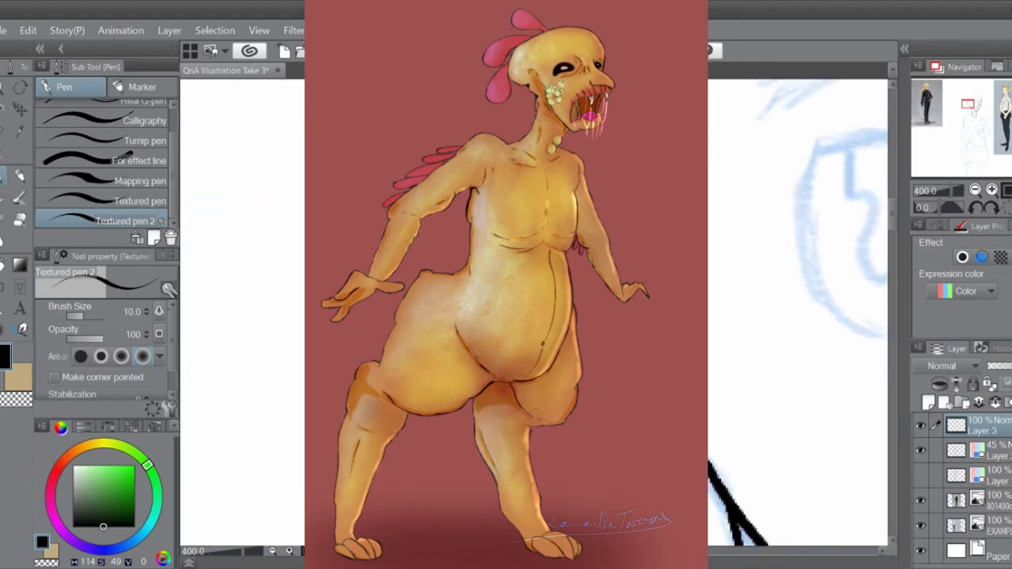
{"action": "scroll", "coordinate": [506, 316], "scroll_direction": "down", "scroll_amount": 5}
{"action": "scroll", "coordinate": [506, 316], "scroll_direction": "up", "scroll_amount": 2}
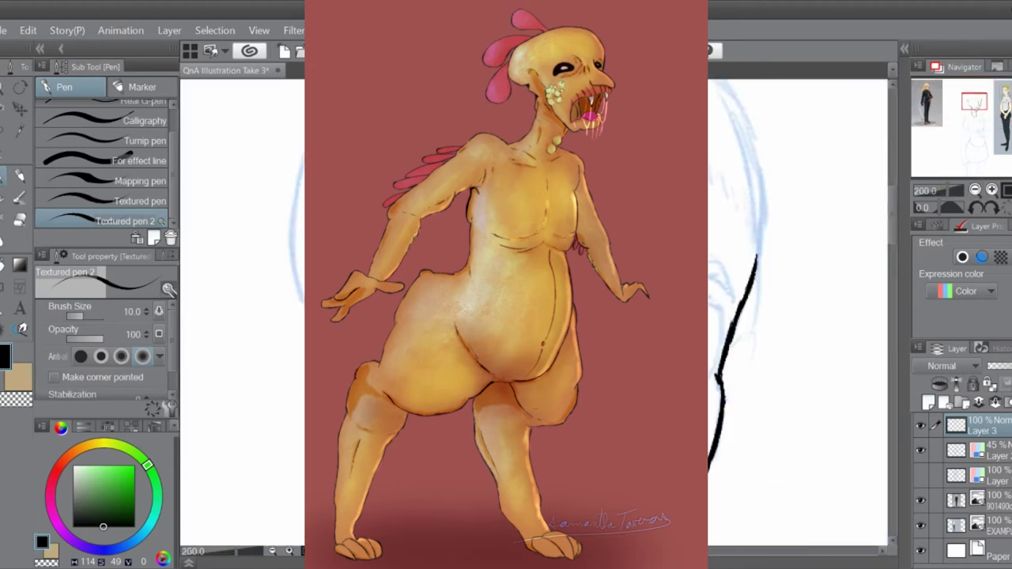
{"action": "scroll", "coordinate": [506, 317], "scroll_direction": "down", "scroll_amount": 5}
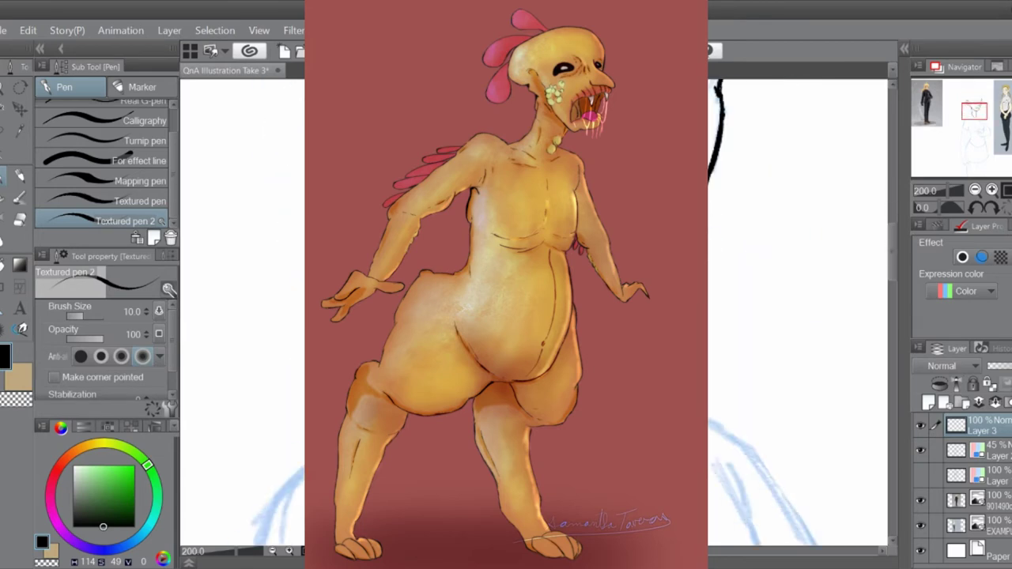
- Ink the top of the skull from behind the ear over the crown
{"action": "scroll", "coordinate": [506, 316], "scroll_direction": "down", "scroll_amount": 3}
{"action": "key", "text": "minus"}
{"action": "key", "text": "minus"}
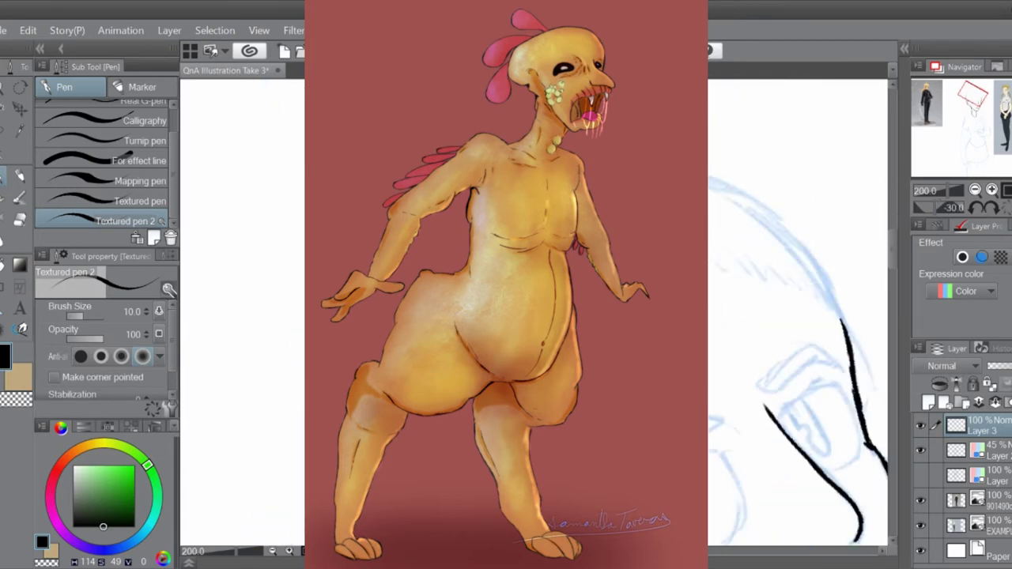
{"action": "key", "text": "minus"}
{"action": "key", "text": "minus"}
{"action": "key", "text": "minus"}
{"action": "left_click_drag", "start_coordinate": [553, 176], "coordinate": [440, 293]}
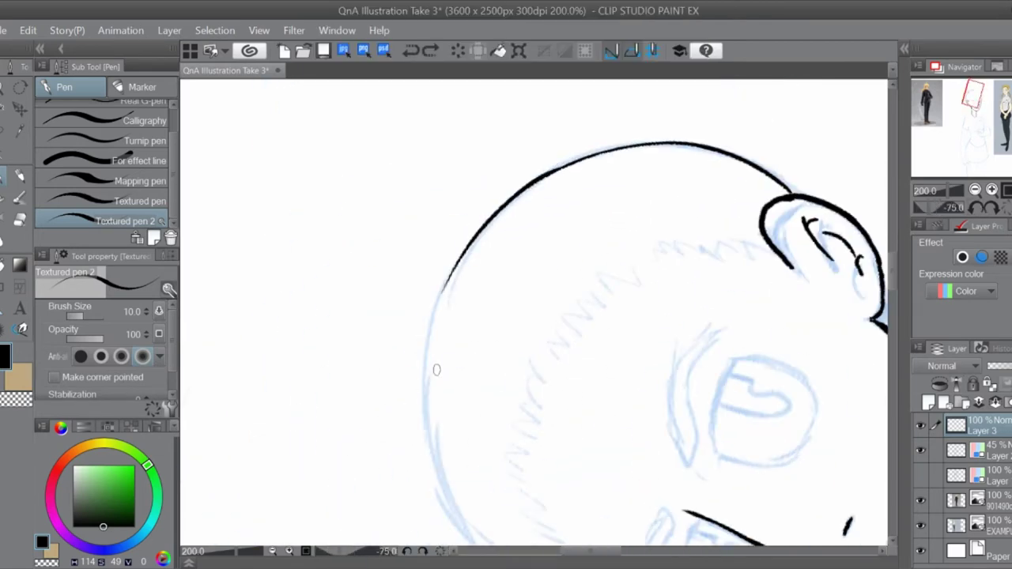
{"action": "key", "text": "asciicircum"}
{"action": "key", "text": "asciicircum"}
{"action": "key", "text": "asciicircum"}
{"action": "key", "text": "asciicircum"}
- Ink the far side of the skull from the crown down to the temple, joining the face outline
{"action": "key", "text": "ctrl+z"}
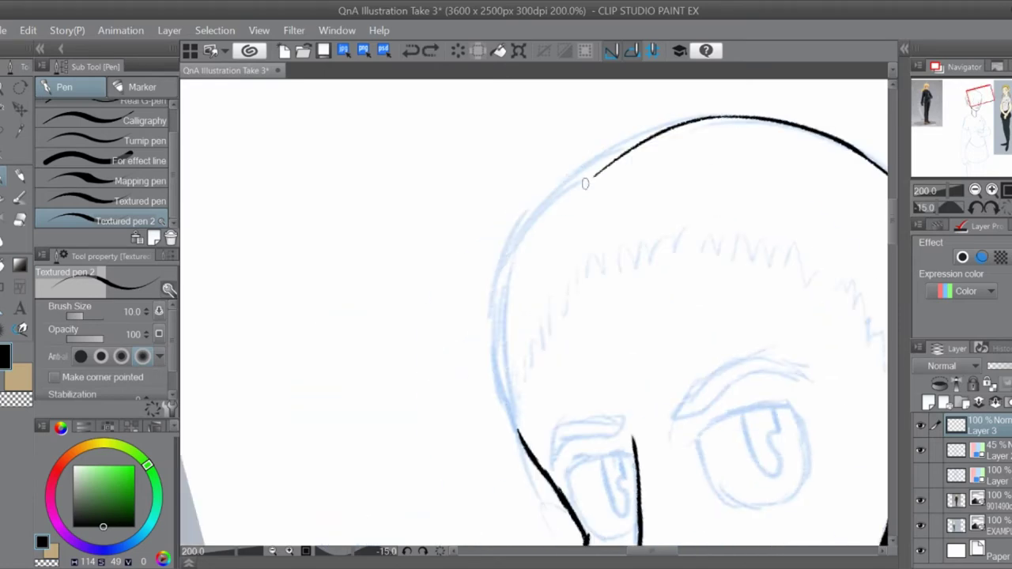
{"action": "key", "text": "ctrl+plus"}
{"action": "key", "text": "ctrl+plus"}
{"action": "key", "text": "ctrl+y"}
{"action": "key", "text": "asciicircum"}
{"action": "key", "text": "minus"}
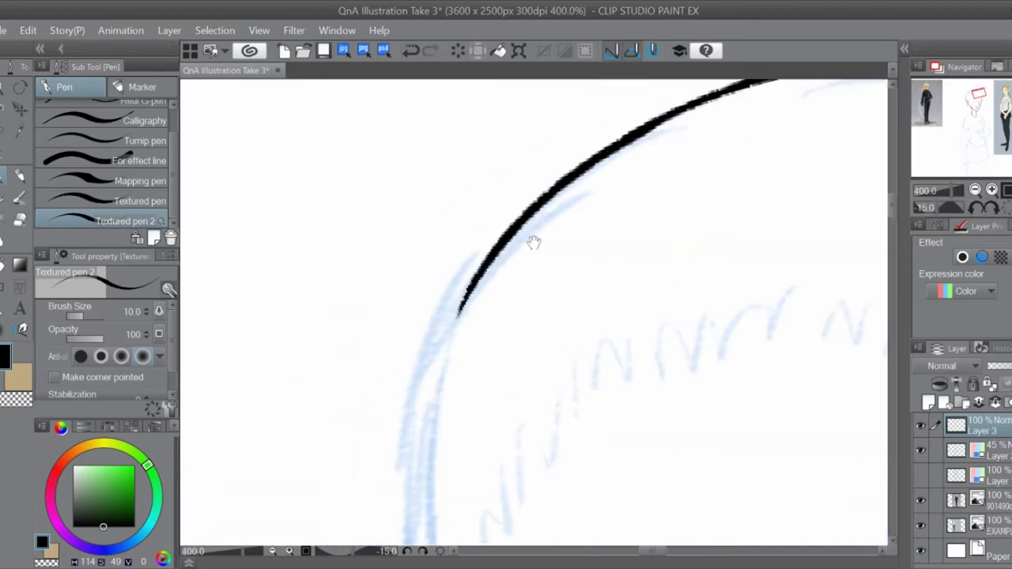
{"action": "key", "text": "minus"}
{"action": "key", "text": "asciicircum"}
{"action": "key", "text": "asciicircum"}
{"action": "left_click_drag", "start_coordinate": [585, 81], "coordinate": [411, 544]}
{"action": "left_click_drag", "start_coordinate": [478, 178], "coordinate": [405, 404]}
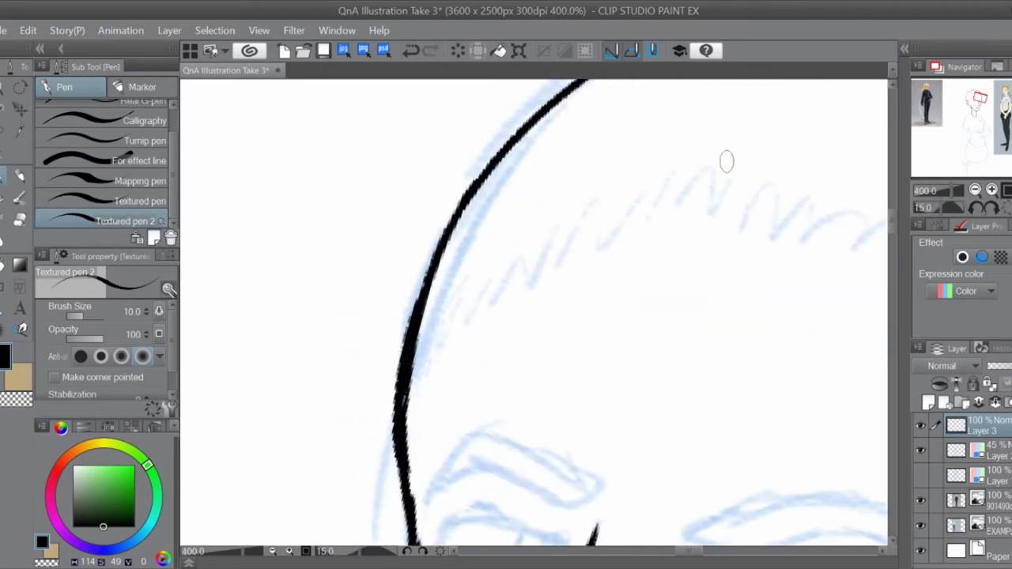
{"action": "key", "text": "minus"}
{"action": "key", "text": "ctrl+minus"}
{"action": "key", "text": "ctrl+minus"}
{"action": "key", "text": "ctrl+minus"}
{"action": "mouse_move", "coordinate": [649, 308]}
{"action": "left_mouse_down"}
{"action": "mouse_move", "coordinate": [759, 310]}
{"action": "mouse_move", "coordinate": [569, 423]}
{"action": "left_mouse_up"}
{"action": "key", "text": "ctrl+plus"}
{"action": "key", "text": "ctrl+plus"}
{"action": "mouse_move", "coordinate": [553, 259]}
{"action": "left_mouse_down"}
{"action": "mouse_move", "coordinate": [430, 361]}
{"action": "mouse_move", "coordinate": [524, 411]}
{"action": "left_mouse_up"}
{"action": "key", "text": "h"}
{"action": "left_click_drag", "start_coordinate": [617, 437], "coordinate": [877, 427]}
{"action": "left_click_drag", "start_coordinate": [455, 186], "coordinate": [650, 188]}
{"action": "left_click_drag", "start_coordinate": [650, 188], "coordinate": [625, 342]}
{"action": "key", "text": "ctrl+z"}
{"action": "left_click_drag", "start_coordinate": [455, 186], "coordinate": [545, 378]}
{"action": "key", "text": "ctrl+z"}
{"action": "key", "text": "ctrl+z"}
{"action": "key", "text": "ctrl+z"}
{"action": "key", "text": "ctrl+z"}
- Reduce the brush size to 8 and ink the outlines of both eyes
{"action": "key", "text": "bracketleft"}
{"action": "mouse_move", "coordinate": [447, 202]}
{"action": "left_mouse_down"}
{"action": "mouse_move", "coordinate": [470, 348]}
{"action": "mouse_move", "coordinate": [621, 378]}
{"action": "left_mouse_up"}
{"action": "left_click_drag", "start_coordinate": [649, 208], "coordinate": [633, 356]}
{"action": "left_click_drag", "start_coordinate": [655, 230], "coordinate": [626, 364]}
{"action": "key", "text": "h"}
{"action": "key", "text": "minus"}
{"action": "key", "text": "minus"}
{"action": "key", "text": "minus"}
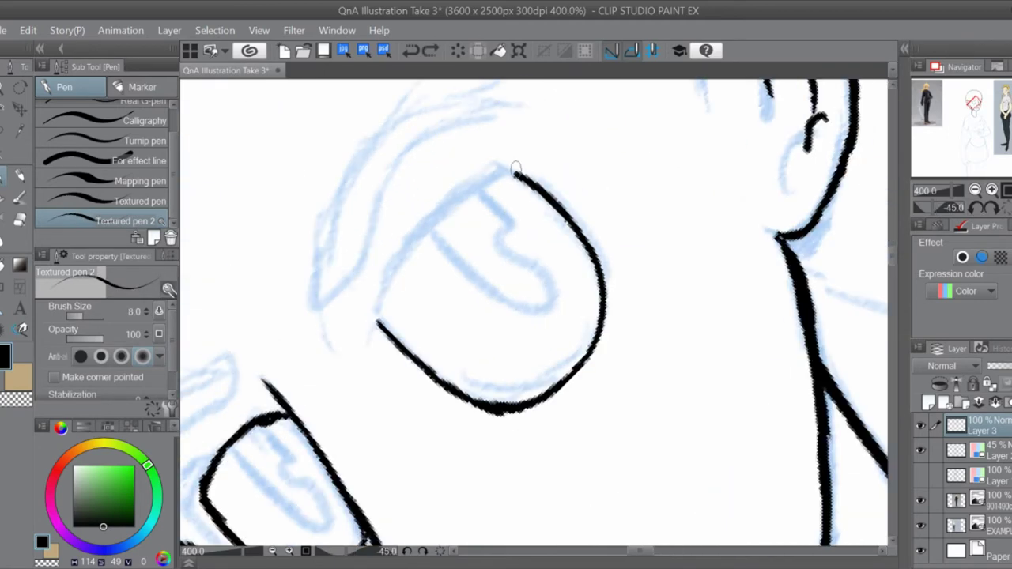
{"action": "left_click_drag", "start_coordinate": [514, 170], "coordinate": [378, 322]}
{"action": "key", "text": "ctrl+0"}
{"action": "scroll", "coordinate": [391, 361], "scroll_direction": "up", "scroll_amount": 5}
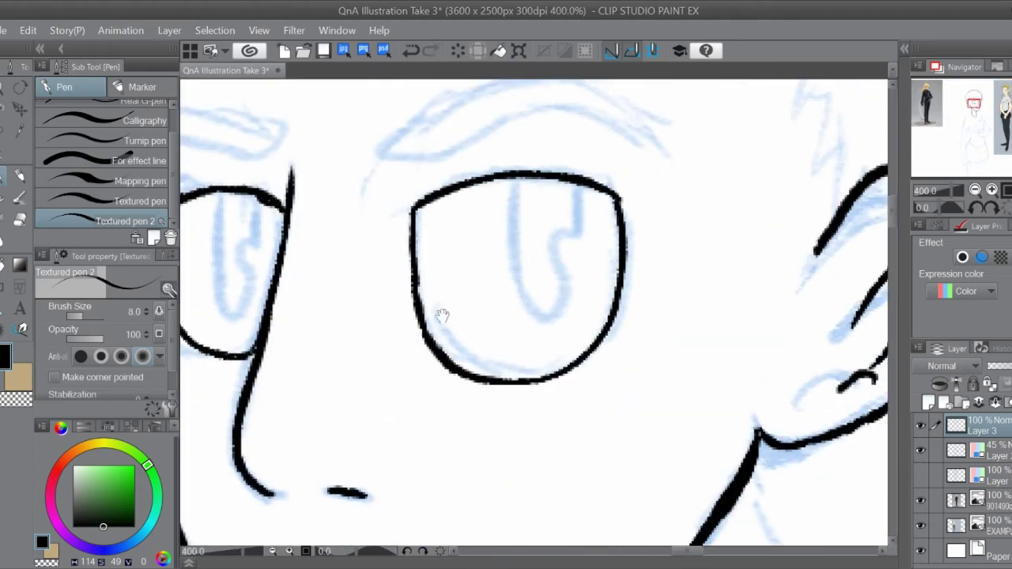
- Ink both eyebrows and the mouth's upper and lower lip lines
{"action": "mouse_move", "coordinate": [440, 316]}
{"action": "left_mouse_down"}
{"action": "mouse_move", "coordinate": [487, 273]}
{"action": "mouse_move", "coordinate": [625, 279]}
{"action": "left_mouse_up"}
{"action": "mouse_move", "coordinate": [428, 294]}
{"action": "left_mouse_down"}
{"action": "mouse_move", "coordinate": [534, 227]}
{"action": "mouse_move", "coordinate": [371, 395]}
{"action": "left_mouse_up"}
{"action": "key", "text": "minus"}
{"action": "key", "text": "minus"}
{"action": "key", "text": "minus"}
{"action": "scroll", "coordinate": [741, 181], "scroll_direction": "down", "scroll_amount": 3}
{"action": "scroll", "coordinate": [425, 298], "scroll_direction": "up", "scroll_amount": 5}
{"action": "key", "text": "h"}
{"action": "left_click_drag", "start_coordinate": [514, 201], "coordinate": [593, 221]}
{"action": "key", "text": "ctrl+0"}
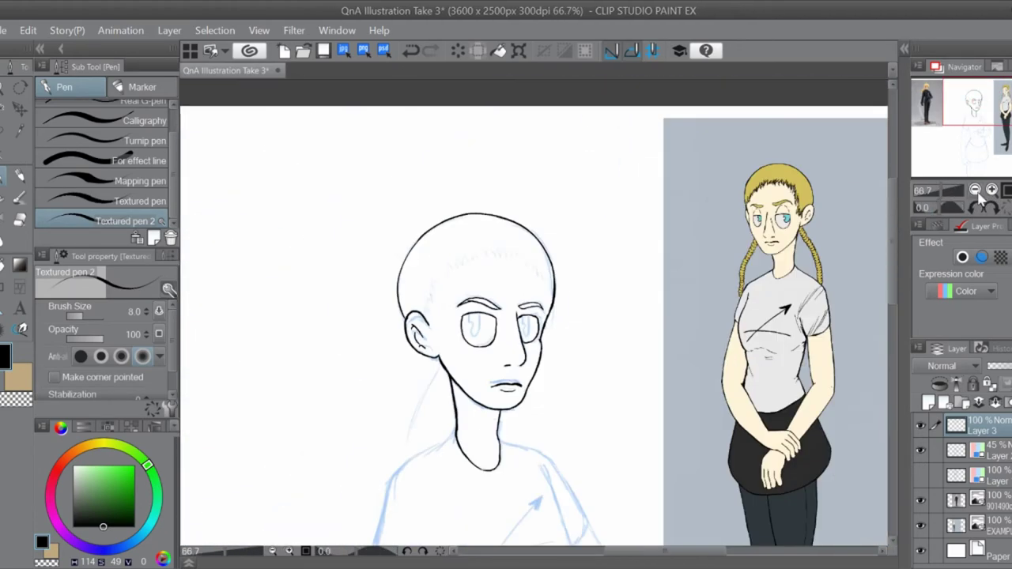
- Ink the start of the zigzag hairline rising from the top of the ear
{"action": "key", "text": "h"}
{"action": "left_click_drag", "start_coordinate": [771, 316], "coordinate": [771, 192]}
{"action": "scroll", "coordinate": [536, 171], "scroll_direction": "up", "scroll_amount": 5}
{"action": "left_click_drag", "start_coordinate": [536, 395], "coordinate": [412, 237]}
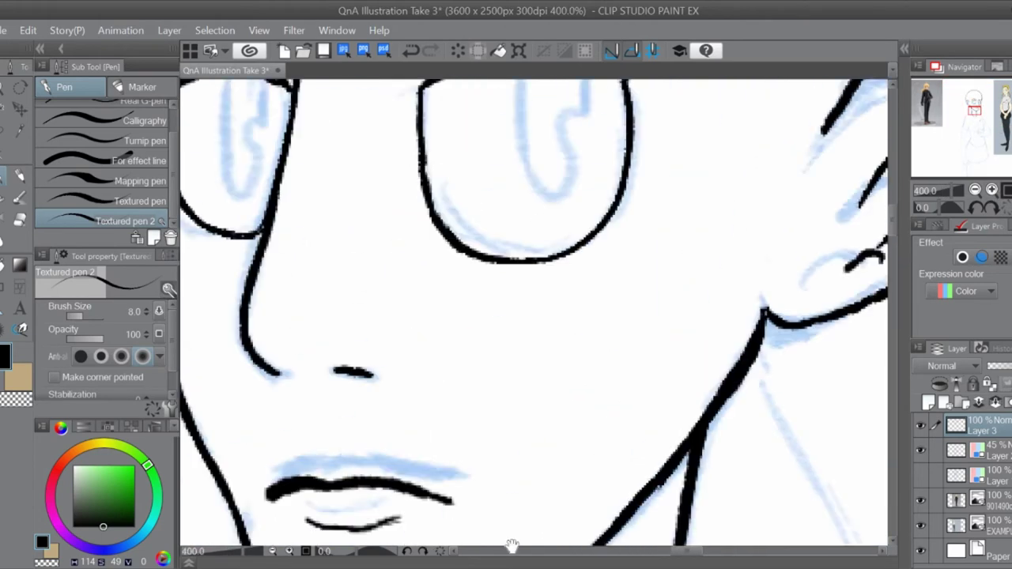
{"action": "scroll", "coordinate": [554, 316], "scroll_direction": "down", "scroll_amount": 3}
{"action": "scroll", "coordinate": [839, 349], "scroll_direction": "up", "scroll_amount": 3}
{"action": "key", "text": "h"}
{"action": "left_click_drag", "start_coordinate": [447, 316], "coordinate": [399, 416]}
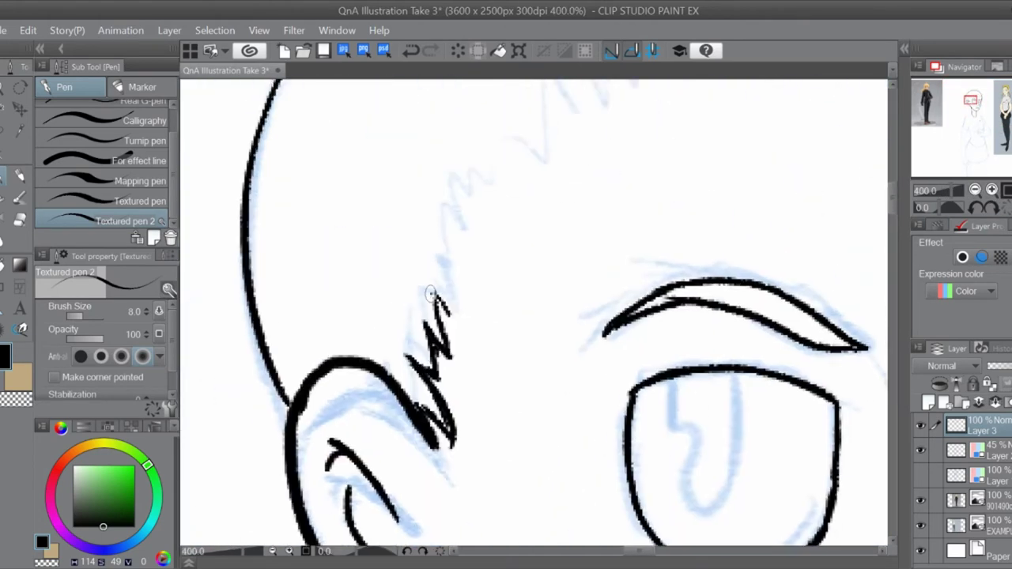
{"action": "left_click_drag", "start_coordinate": [474, 234], "coordinate": [427, 324]}
- Continue the zigzag hairline across the forehead to the far temple
{"action": "left_click_drag", "start_coordinate": [515, 282], "coordinate": [446, 456]}
{"action": "mouse_move", "coordinate": [411, 373]}
{"action": "left_mouse_down"}
{"action": "mouse_move", "coordinate": [481, 316]}
{"action": "mouse_move", "coordinate": [586, 193]}
{"action": "left_mouse_up"}
{"action": "left_click_drag", "start_coordinate": [607, 279], "coordinate": [466, 353]}
{"action": "mouse_move", "coordinate": [427, 272]}
{"action": "left_mouse_down"}
{"action": "mouse_move", "coordinate": [456, 247]}
{"action": "mouse_move", "coordinate": [515, 228]}
{"action": "left_mouse_up"}
{"action": "key", "text": "h"}
{"action": "mouse_move", "coordinate": [333, 503]}
{"action": "left_mouse_down"}
{"action": "mouse_move", "coordinate": [339, 444]}
{"action": "mouse_move", "coordinate": [369, 360]}
{"action": "mouse_move", "coordinate": [439, 281]}
{"action": "mouse_move", "coordinate": [514, 218]}
{"action": "mouse_move", "coordinate": [637, 185]}
{"action": "mouse_move", "coordinate": [685, 188]}
{"action": "left_mouse_up"}
{"action": "key", "text": "ctrl+0"}
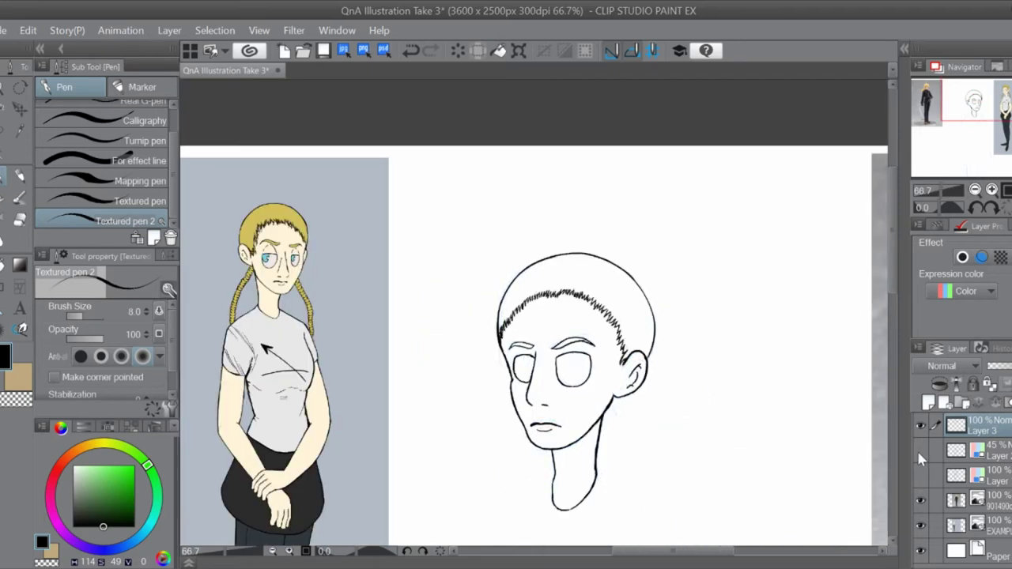
- Increase the brush size to 12 and ink the near shoulder, the sleeve's outer edge and its hem
{"action": "left_click", "coordinate": [991, 190]}
{"action": "left_click", "coordinate": [991, 191]}
{"action": "key", "text": "bracketright"}
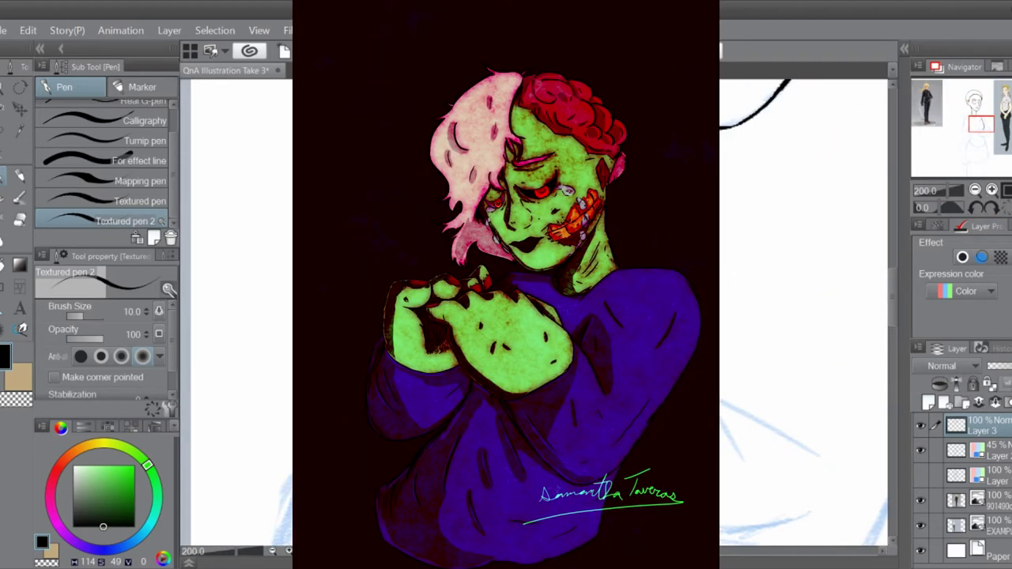
{"action": "scroll", "coordinate": [534, 313], "scroll_direction": "up", "scroll_amount": 3}
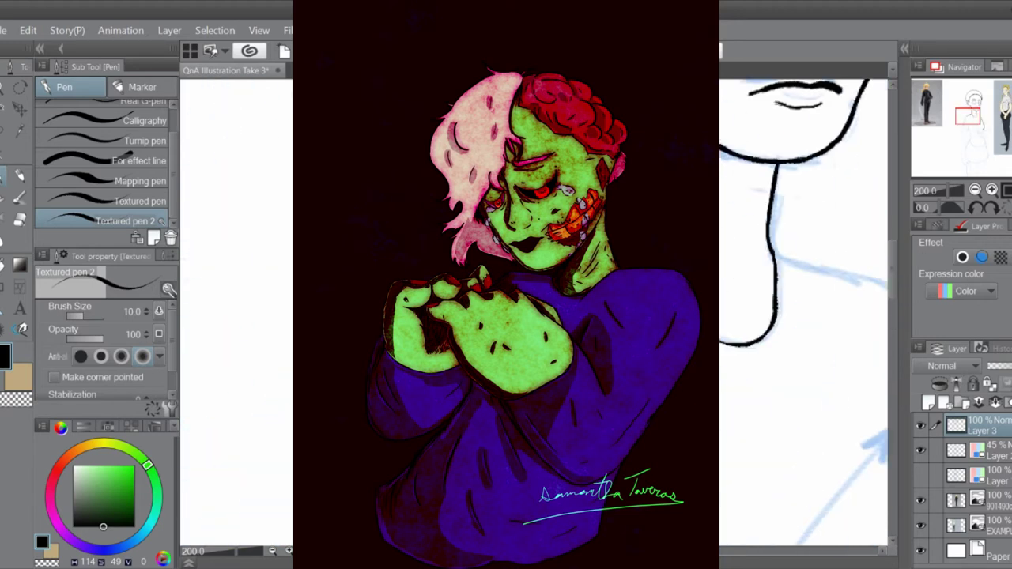
{"action": "scroll", "coordinate": [803, 316], "scroll_direction": "down", "scroll_amount": 3}
{"action": "key", "text": "bracketright"}
{"action": "key", "text": "bracketright"}
{"action": "key", "text": "bracketright"}
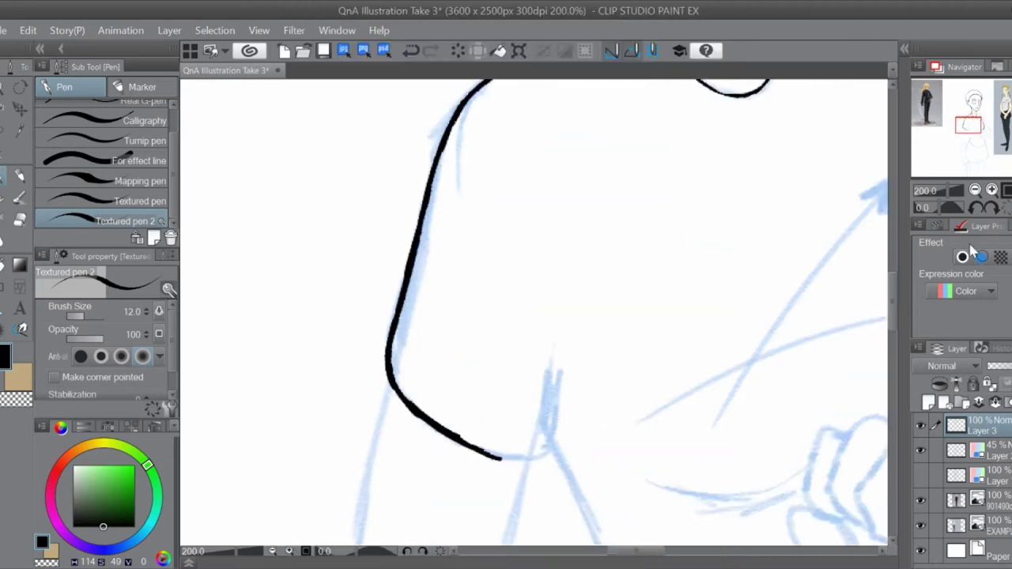
{"action": "scroll", "coordinate": [493, 293], "scroll_direction": "up", "scroll_amount": 2}
{"action": "left_click_drag", "start_coordinate": [493, 293], "coordinate": [662, 301]}
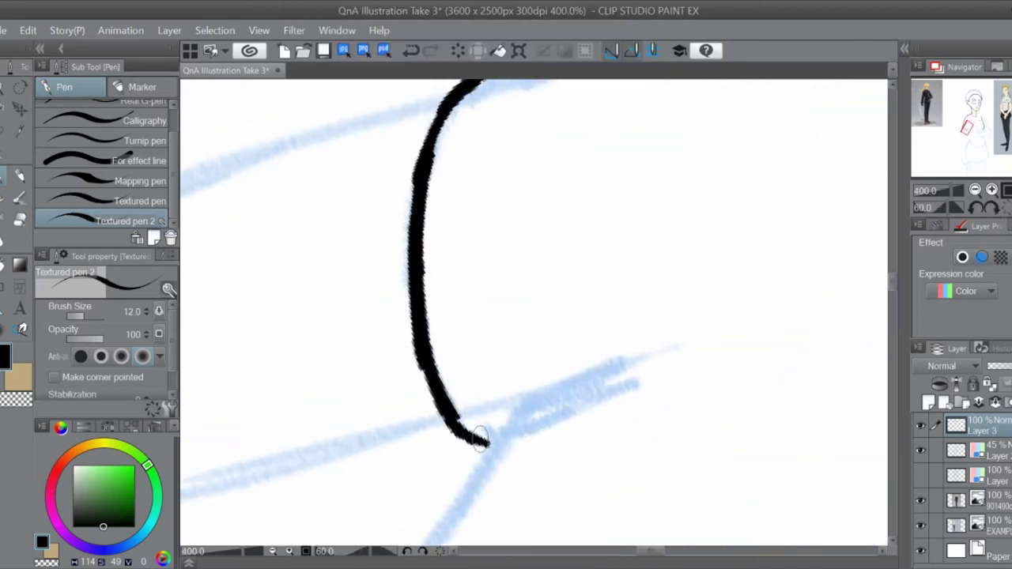
{"action": "scroll", "coordinate": [807, 330], "scroll_direction": "down", "scroll_amount": 4}
- Thicken the jawline between the chin and the ear with brush size 12
{"action": "scroll", "coordinate": [546, 182], "scroll_direction": "up", "scroll_amount": 4}
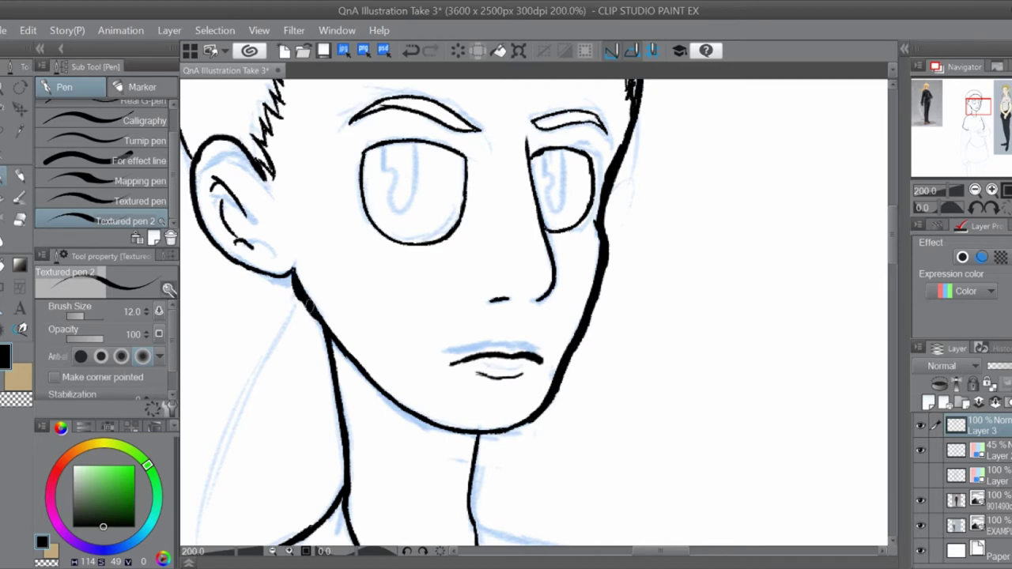
{"action": "left_click_drag", "start_coordinate": [301, 293], "coordinate": [415, 422]}
{"action": "key", "text": "ctrl+z"}
{"action": "key", "text": "h"}
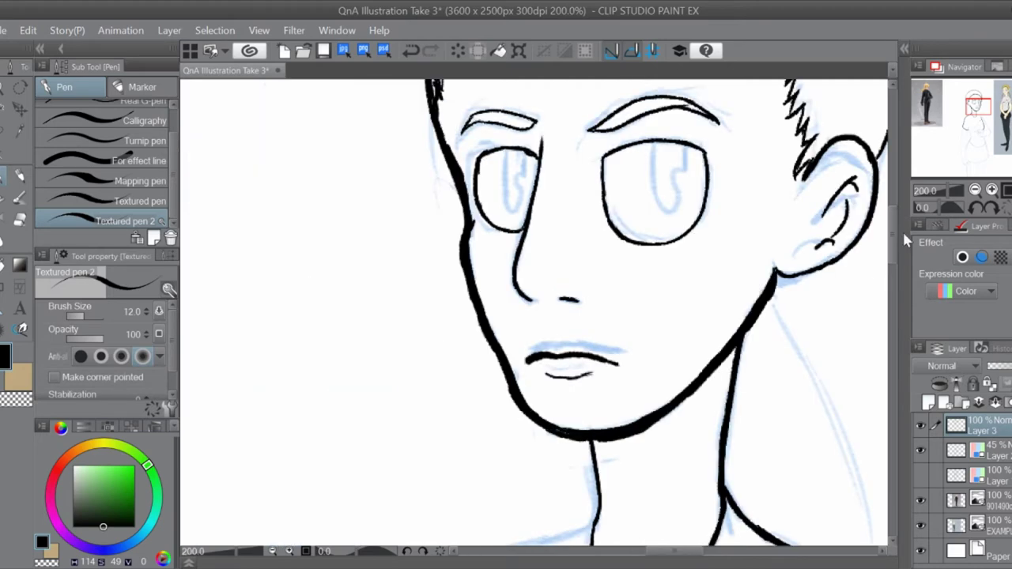
{"action": "left_click_drag", "start_coordinate": [771, 299], "coordinate": [727, 441]}
{"action": "scroll", "coordinate": [694, 418], "scroll_direction": "down", "scroll_amount": 3}
{"action": "left_click", "coordinate": [975, 190]}
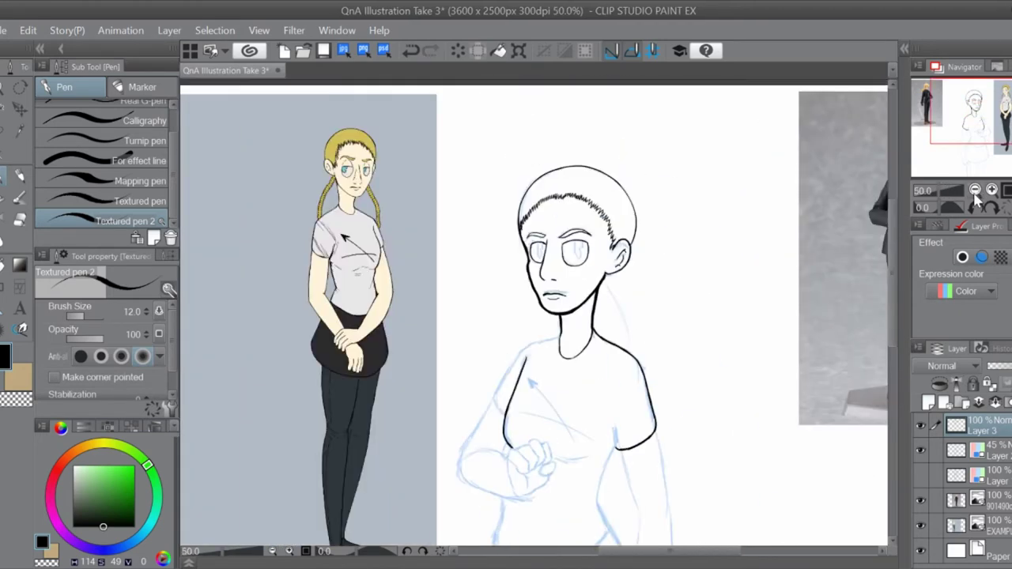
- Ink the near sleeve's inner edge at the armpit and the side of the torso down to the waist
{"action": "scroll", "coordinate": [589, 475], "scroll_direction": "up", "scroll_amount": 3}
{"action": "left_click_drag", "start_coordinate": [649, 257], "coordinate": [659, 306]}
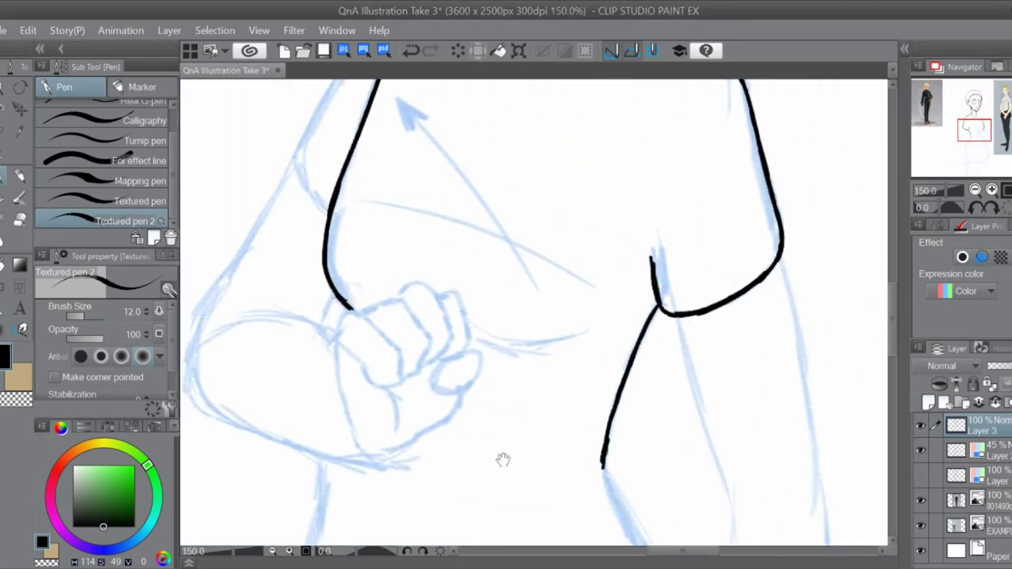
{"action": "scroll", "coordinate": [501, 460], "scroll_direction": "down", "scroll_amount": 3}
{"action": "left_click_drag", "start_coordinate": [632, 253], "coordinate": [621, 194]}
- Ink the far shoulder from the neck and the far sleeve's outer edge and hem
{"action": "scroll", "coordinate": [604, 427], "scroll_direction": "up", "scroll_amount": 5}
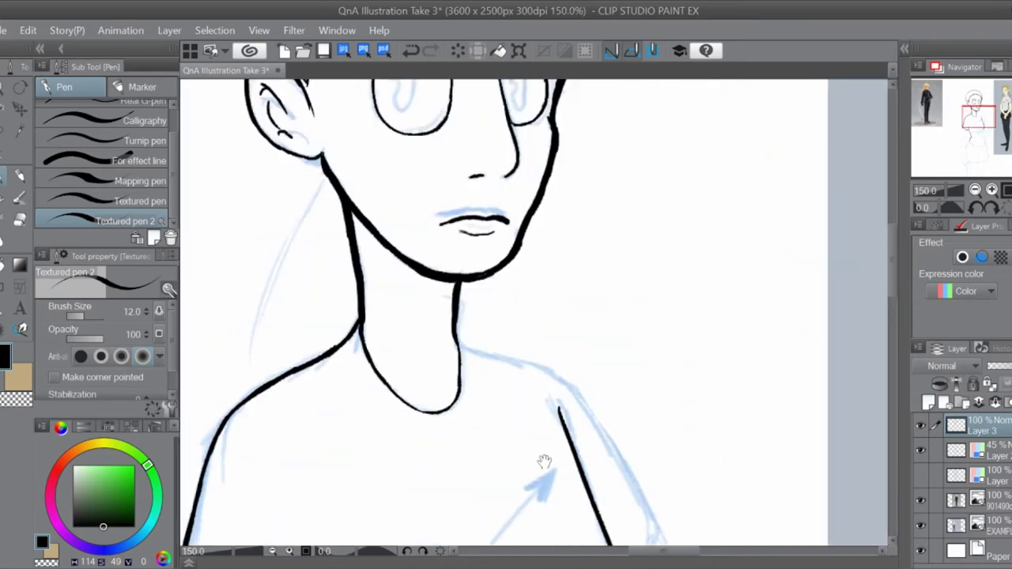
{"action": "left_click_drag", "start_coordinate": [543, 467], "coordinate": [430, 468]}
{"action": "scroll", "coordinate": [531, 301], "scroll_direction": "up", "scroll_amount": 2}
{"action": "mouse_move", "coordinate": [572, 383]}
{"action": "left_mouse_down"}
{"action": "mouse_move", "coordinate": [505, 169]}
{"action": "mouse_move", "coordinate": [593, 299]}
{"action": "left_mouse_up"}
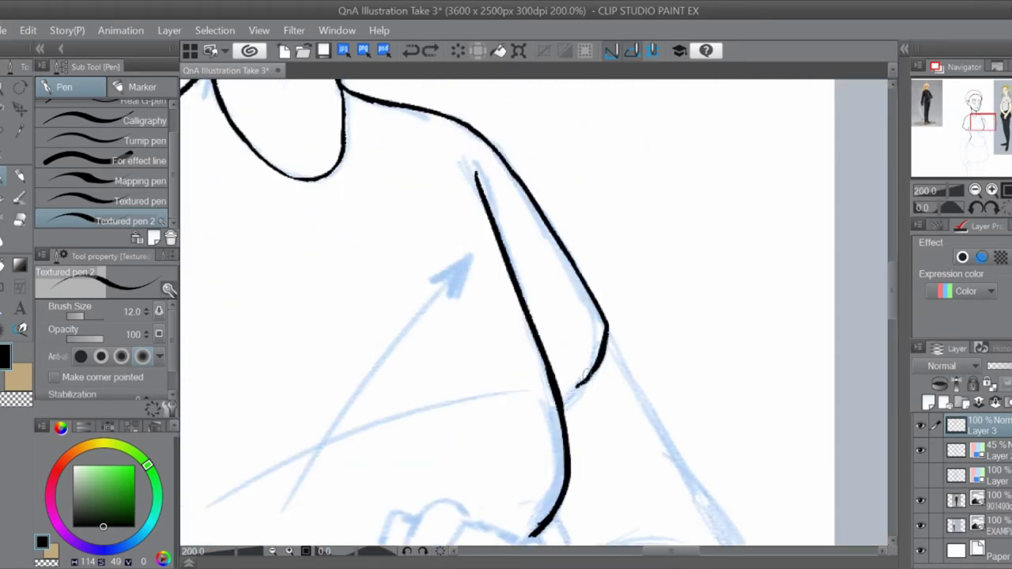
{"action": "scroll", "coordinate": [562, 396], "scroll_direction": "down", "scroll_amount": 4}
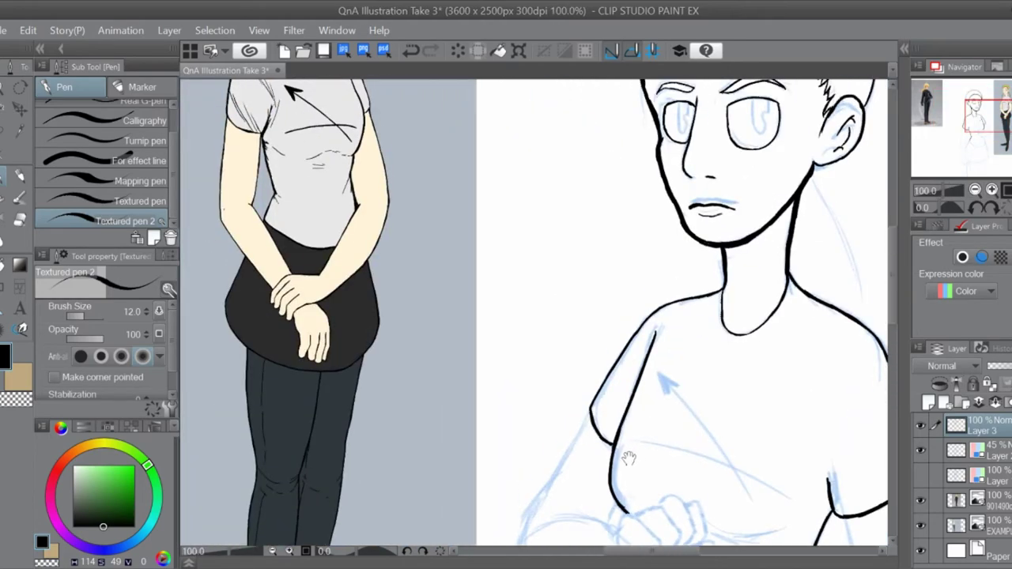
- Thicken the skull outline from the far temple over the crown to the ear with brush size 12
{"action": "scroll", "coordinate": [505, 397], "scroll_direction": "up", "scroll_amount": 5}
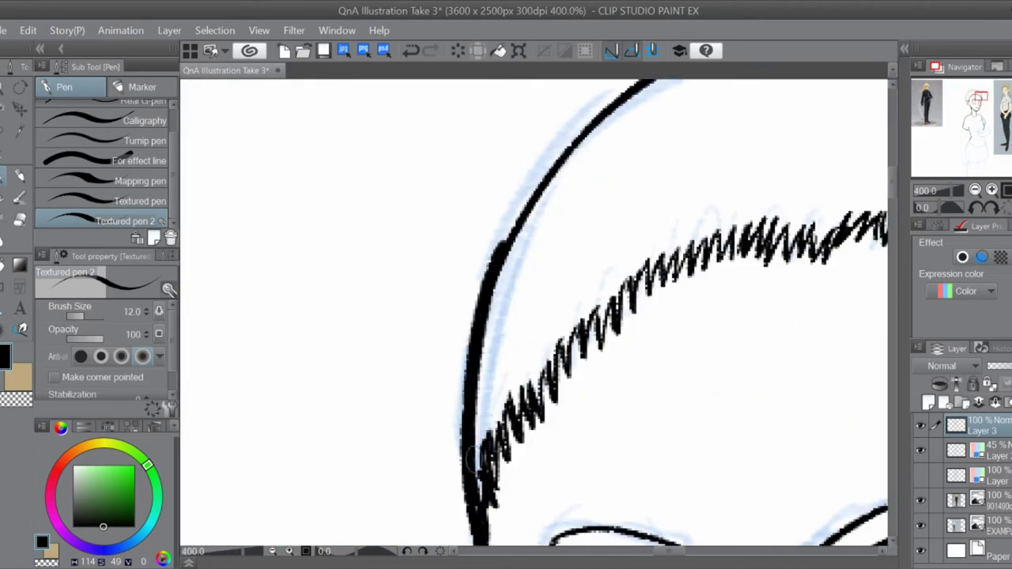
{"action": "left_click_drag", "start_coordinate": [505, 397], "coordinate": [611, 304]}
{"action": "left_click", "coordinate": [994, 208]}
{"action": "left_click", "coordinate": [993, 208]}
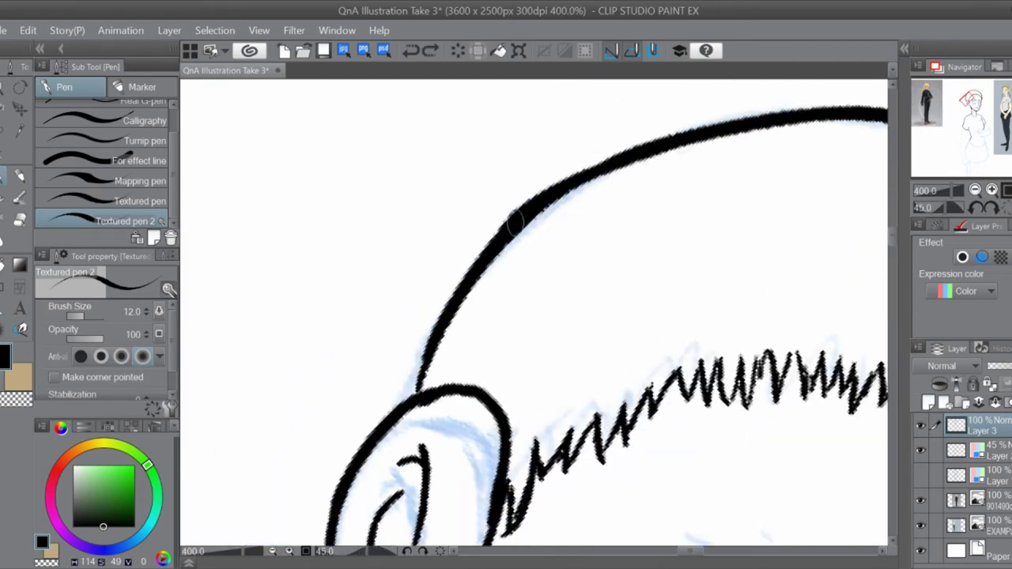
{"action": "scroll", "coordinate": [994, 208], "scroll_direction": "down", "scroll_amount": 5}
{"action": "left_click", "coordinate": [1007, 208]}
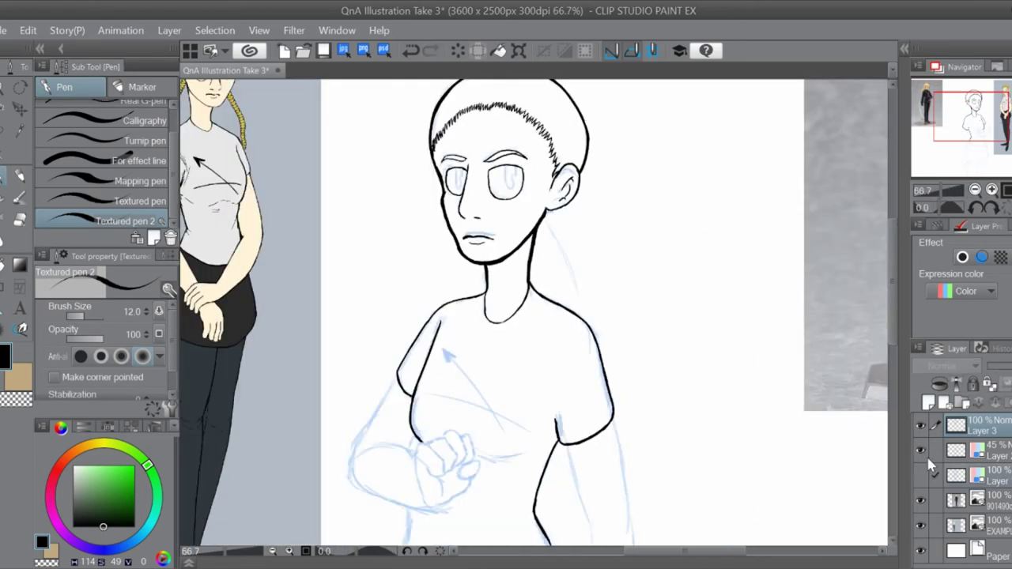
- Ink the raised arm's outline from the sleeve hem down to the elbow and forearm
{"action": "scroll", "coordinate": [610, 403], "scroll_direction": "up", "scroll_amount": 4}
{"action": "mouse_move", "coordinate": [327, 155]}
{"action": "left_mouse_down"}
{"action": "mouse_move", "coordinate": [357, 161]}
{"action": "mouse_move", "coordinate": [409, 221]}
{"action": "left_mouse_up"}
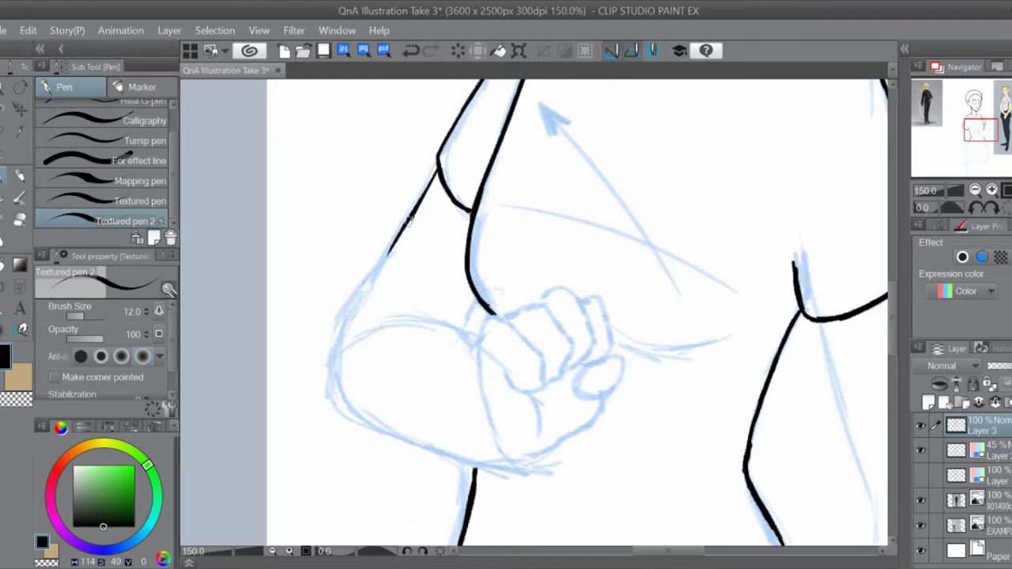
{"action": "key", "text": "h"}
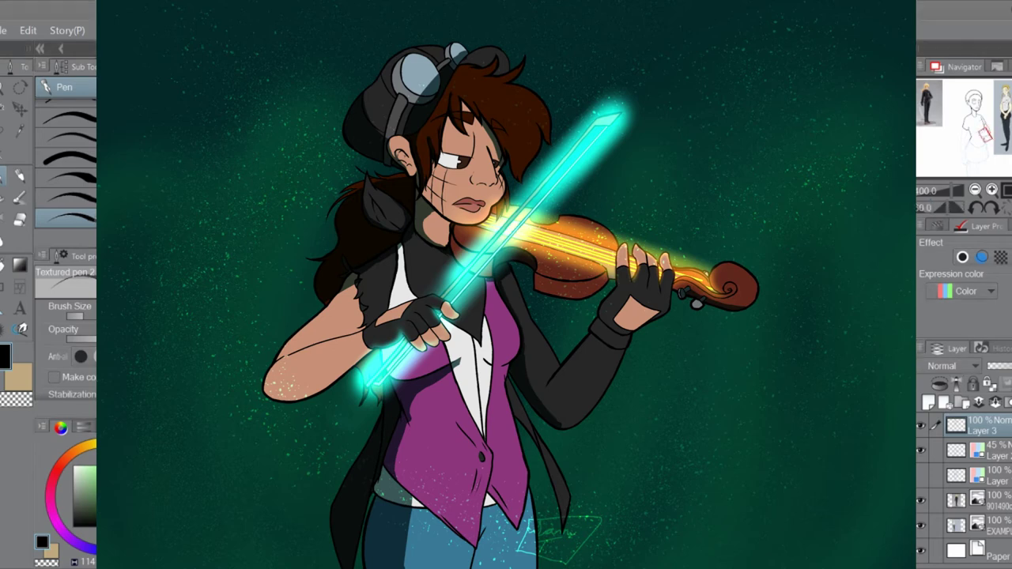
{"action": "left_click", "coordinate": [979, 203]}
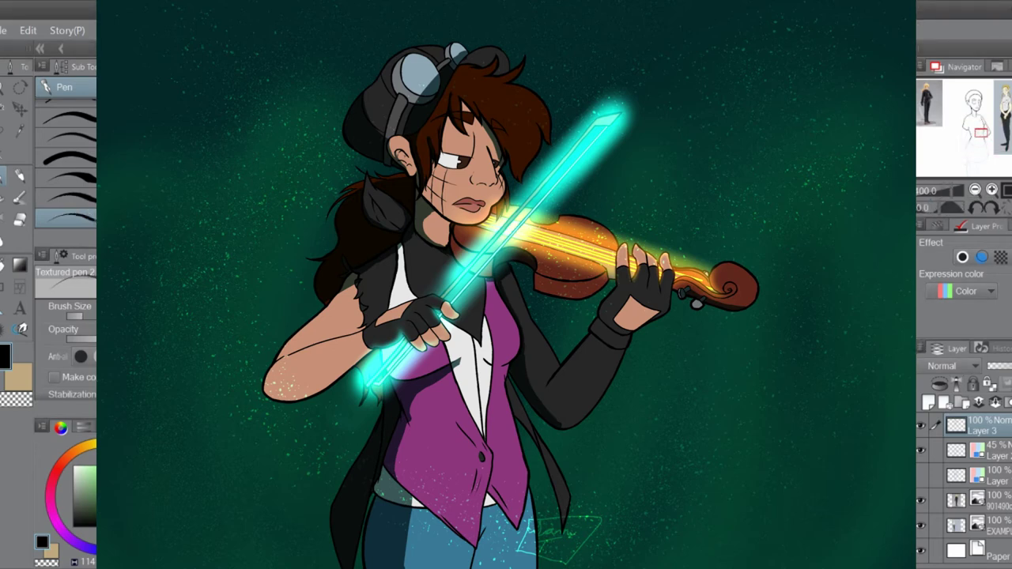
- Ink the curled fingers of the raised fist with brush size 8
{"action": "mouse_move", "coordinate": [573, 151]}
{"action": "left_mouse_down"}
{"action": "mouse_move", "coordinate": [625, 190]}
{"action": "mouse_move", "coordinate": [497, 351]}
{"action": "mouse_move", "coordinate": [597, 348]}
{"action": "left_mouse_up"}
{"action": "left_click_drag", "start_coordinate": [645, 265], "coordinate": [593, 320]}
{"action": "left_click_drag", "start_coordinate": [549, 364], "coordinate": [520, 451]}
{"action": "mouse_move", "coordinate": [561, 150]}
{"action": "left_mouse_down"}
{"action": "mouse_move", "coordinate": [578, 222]}
{"action": "mouse_move", "coordinate": [494, 405]}
{"action": "mouse_move", "coordinate": [507, 410]}
{"action": "left_mouse_up"}
{"action": "mouse_move", "coordinate": [522, 204]}
{"action": "left_mouse_down"}
{"action": "mouse_move", "coordinate": [385, 304]}
{"action": "mouse_move", "coordinate": [451, 364]}
{"action": "left_mouse_up"}
{"action": "left_click_drag", "start_coordinate": [415, 189], "coordinate": [417, 350]}
- Ink the fist's thumb, palm crease and lower hand edge down to the wrist
{"action": "left_click_drag", "start_coordinate": [332, 340], "coordinate": [332, 431]}
{"action": "key", "text": "ctrl+z"}
{"action": "left_click_drag", "start_coordinate": [301, 347], "coordinate": [415, 372]}
{"action": "left_click_drag", "start_coordinate": [415, 372], "coordinate": [340, 431]}
{"action": "left_click_drag", "start_coordinate": [399, 415], "coordinate": [387, 443]}
{"action": "left_click_drag", "start_coordinate": [395, 443], "coordinate": [359, 320]}
{"action": "left_click_drag", "start_coordinate": [348, 389], "coordinate": [581, 498]}
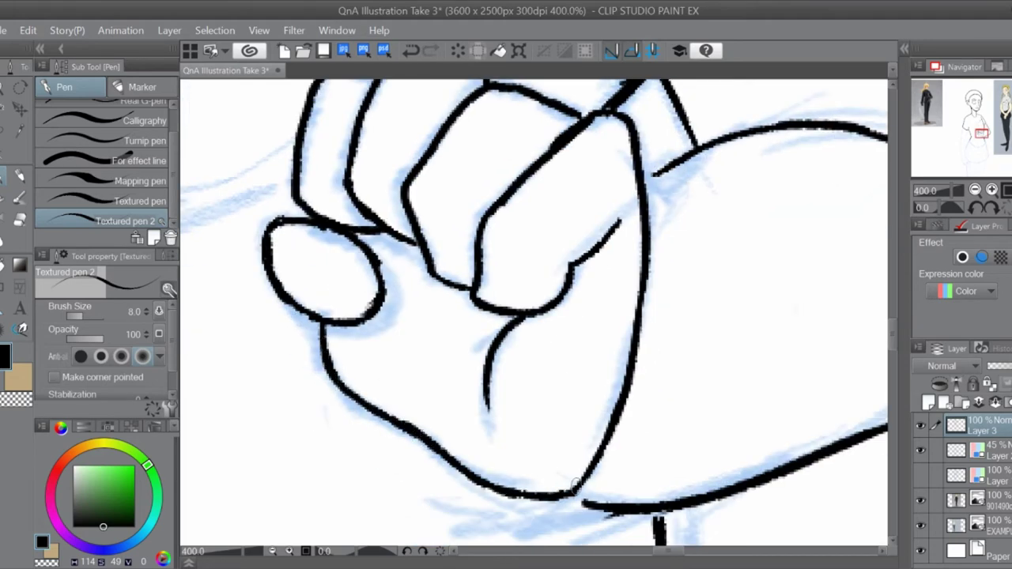
- Ink the underside of the raised forearm from the wrist to the elbow
{"action": "scroll", "coordinate": [553, 396], "scroll_direction": "down", "scroll_amount": 5}
{"action": "scroll", "coordinate": [566, 407], "scroll_direction": "up", "scroll_amount": 4}
{"action": "left_click_drag", "start_coordinate": [567, 406], "coordinate": [534, 341]}
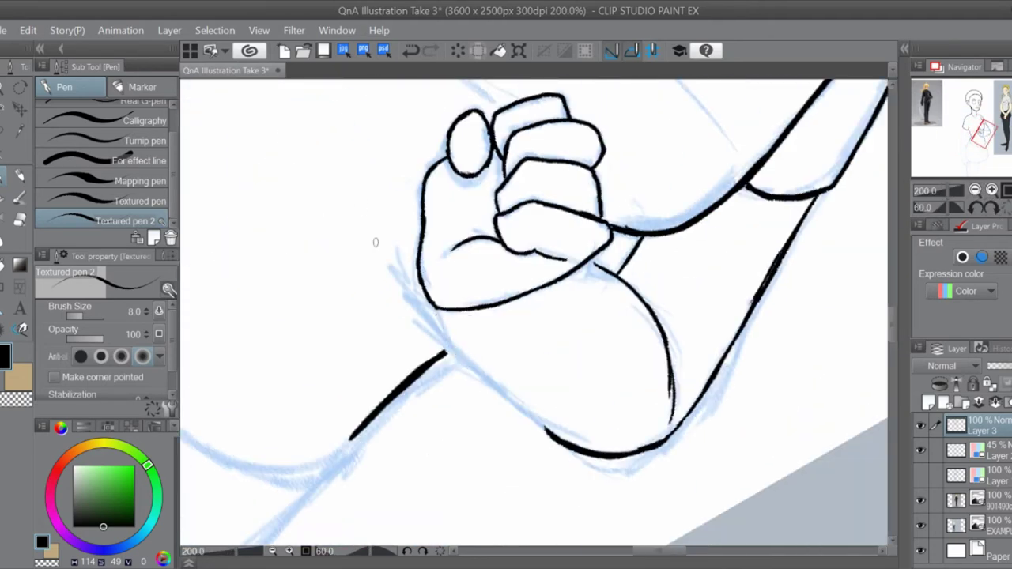
{"action": "left_click_drag", "start_coordinate": [435, 313], "coordinate": [549, 434]}
{"action": "key", "text": "ctrl+z"}
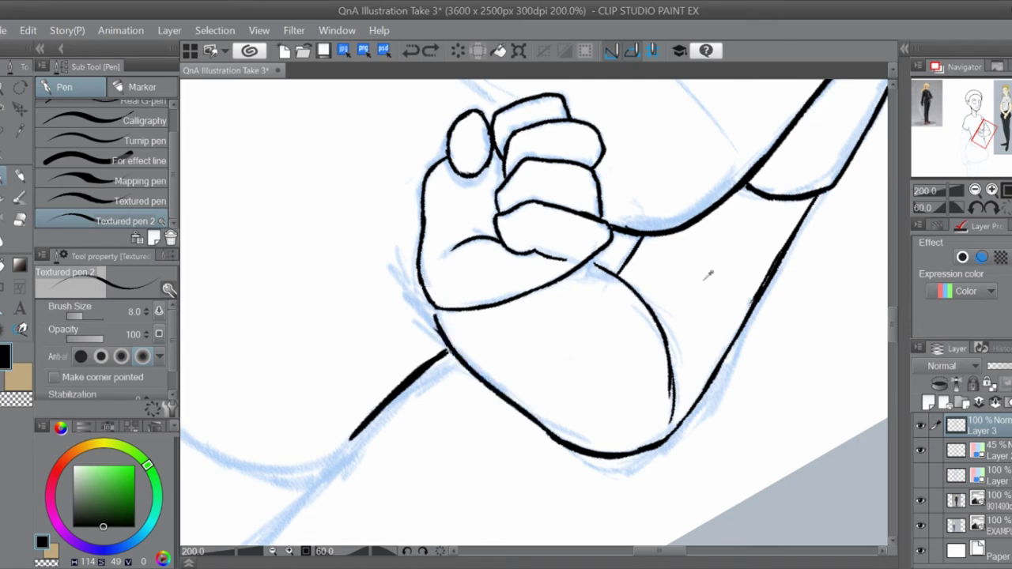
{"action": "key", "text": "ctrl+z"}
{"action": "key", "text": "ctrl+y"}
- Ink the lowered upper arm's inner and outer lines below the sleeve hem with brush size 12
{"action": "scroll", "coordinate": [709, 275], "scroll_direction": "down", "scroll_amount": 3}
{"action": "left_click_drag", "start_coordinate": [537, 332], "coordinate": [742, 263]}
{"action": "scroll", "coordinate": [578, 201], "scroll_direction": "up", "scroll_amount": 3}
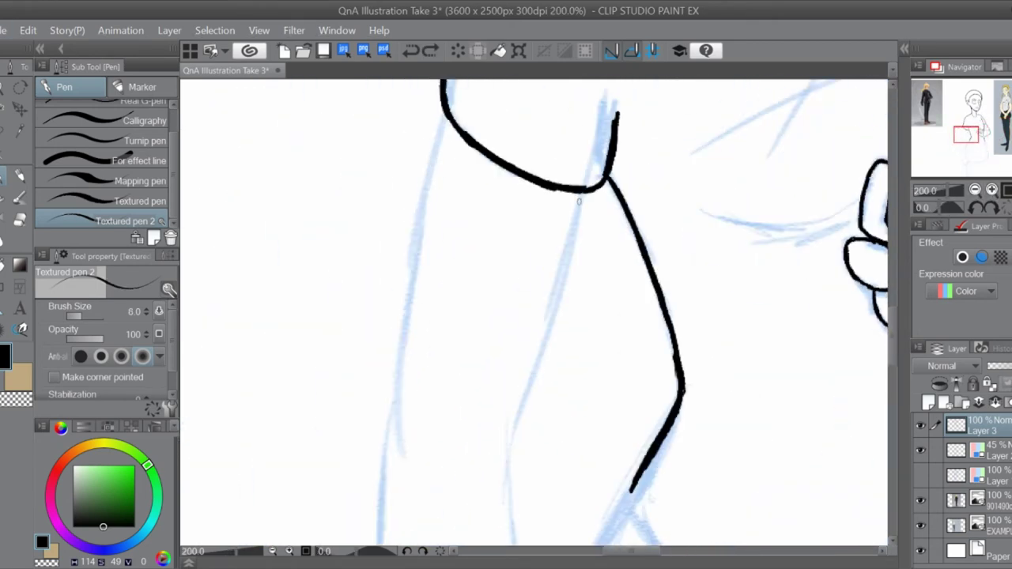
{"action": "key", "text": "bracketright"}
{"action": "key", "text": "bracketright"}
{"action": "left_click_drag", "start_coordinate": [564, 282], "coordinate": [588, 190]}
{"action": "left_click_drag", "start_coordinate": [440, 119], "coordinate": [414, 261]}
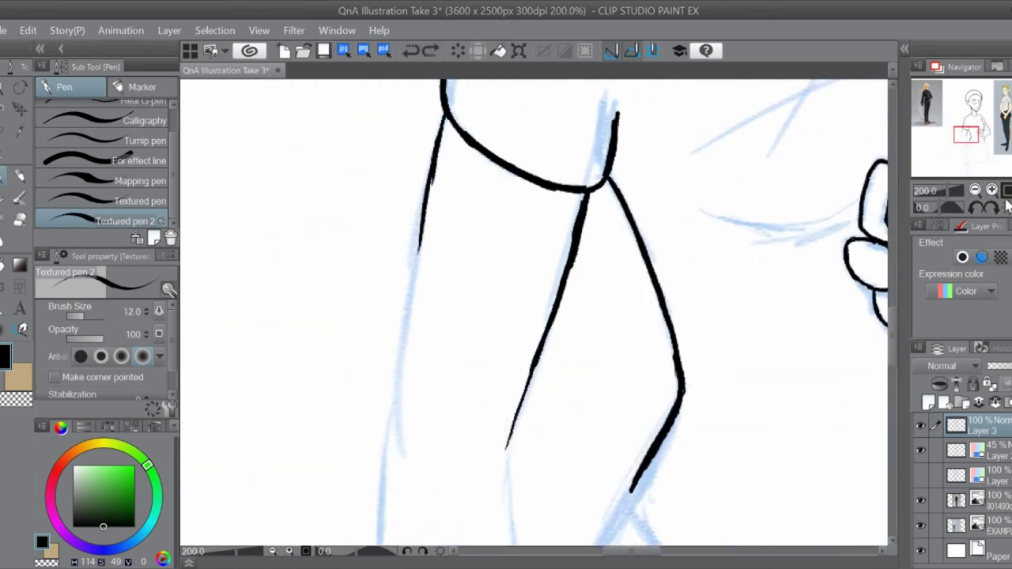
- Continue the lowered arm's two outlines past the elbow into the forearm, enlarging the brush to 15
{"action": "scroll", "coordinate": [526, 178], "scroll_direction": "down", "scroll_amount": 5}
{"action": "scroll", "coordinate": [706, 383], "scroll_direction": "down", "scroll_amount": 4}
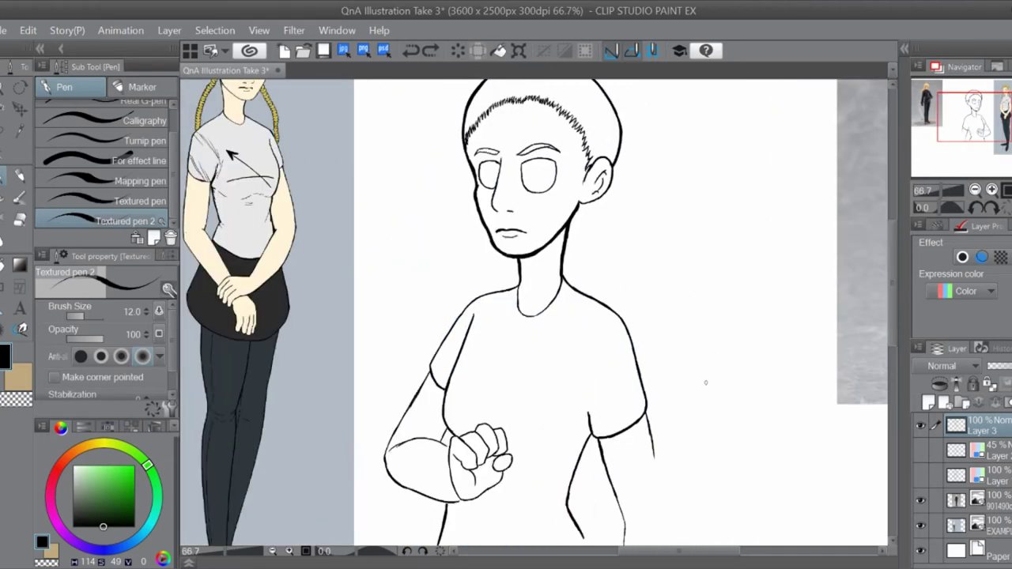
{"action": "scroll", "coordinate": [735, 248], "scroll_direction": "down", "scroll_amount": 4}
{"action": "scroll", "coordinate": [734, 248], "scroll_direction": "up", "scroll_amount": 2}
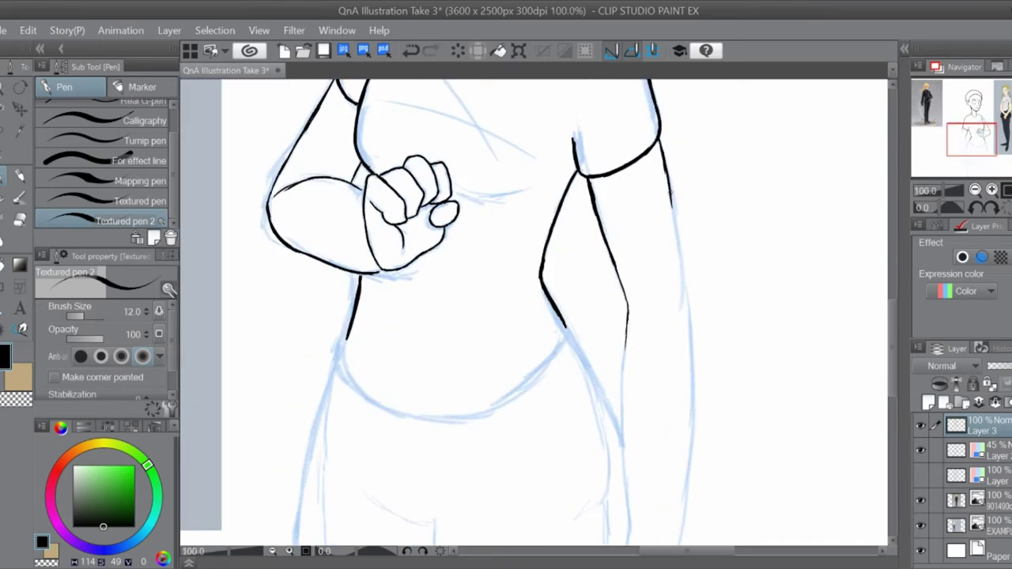
{"action": "scroll", "coordinate": [709, 262], "scroll_direction": "up", "scroll_amount": 3}
{"action": "mouse_move", "coordinate": [721, 79]}
{"action": "left_mouse_down"}
{"action": "mouse_move", "coordinate": [724, 283]}
{"action": "mouse_move", "coordinate": [712, 269]}
{"action": "left_mouse_up"}
{"action": "scroll", "coordinate": [724, 277], "scroll_direction": "down", "scroll_amount": 2}
{"action": "scroll", "coordinate": [712, 269], "scroll_direction": "up", "scroll_amount": 3}
{"action": "mouse_move", "coordinate": [563, 193]}
{"action": "left_mouse_down"}
{"action": "mouse_move", "coordinate": [586, 276]}
{"action": "mouse_move", "coordinate": [593, 487]}
{"action": "left_mouse_up"}
{"action": "scroll", "coordinate": [593, 487], "scroll_direction": "down", "scroll_amount": 3}
{"action": "key", "text": "bracketright"}
{"action": "left_click_drag", "start_coordinate": [566, 392], "coordinate": [577, 531]}
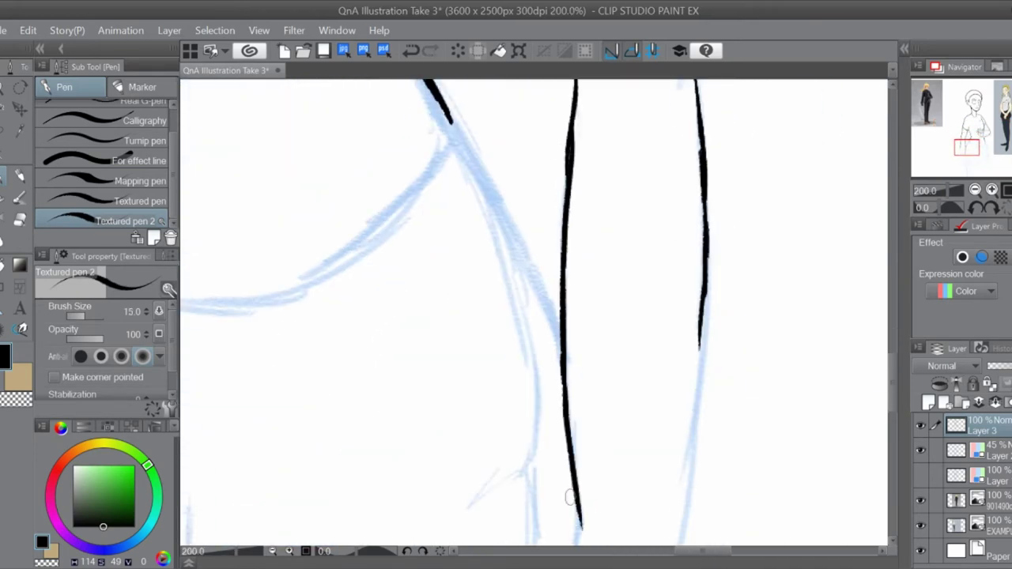
- Ink both sides of the lowered forearm down to the wrist, undoing strokes that stray from the guide
{"action": "scroll", "coordinate": [437, 235], "scroll_direction": "right", "scroll_amount": 3}
{"action": "left_click_drag", "start_coordinate": [427, 79], "coordinate": [437, 235]}
{"action": "left_click_drag", "start_coordinate": [427, 172], "coordinate": [475, 514]}
{"action": "key", "text": "ctrl+z"}
{"action": "left_click_drag", "start_coordinate": [457, 443], "coordinate": [476, 514]}
{"action": "left_click_drag", "start_coordinate": [552, 399], "coordinate": [563, 495]}
{"action": "key", "text": "ctrl+z"}
{"action": "scroll", "coordinate": [563, 495], "scroll_direction": "down", "scroll_amount": 3}
{"action": "left_click_drag", "start_coordinate": [528, 245], "coordinate": [585, 297]}
{"action": "key", "text": "ctrl+z"}
{"action": "scroll", "coordinate": [481, 217], "scroll_direction": "down", "scroll_amount": 2}
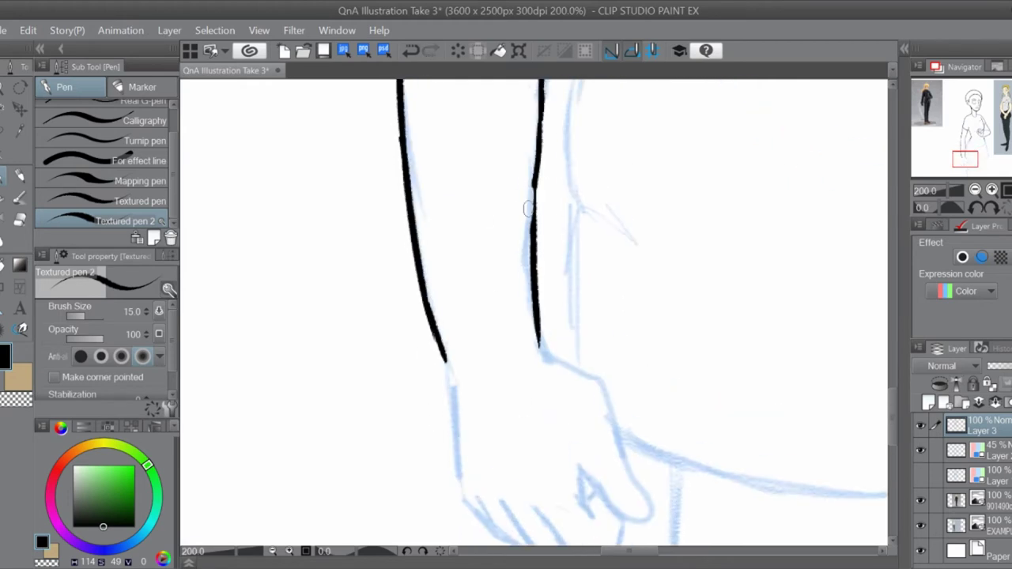
- Ink the lowered hand's thumb, back edge and curled fingers with brush size 10
{"action": "key", "text": "bracketleft"}
{"action": "key", "text": "bracketleft"}
{"action": "left_click_drag", "start_coordinate": [537, 213], "coordinate": [592, 312]}
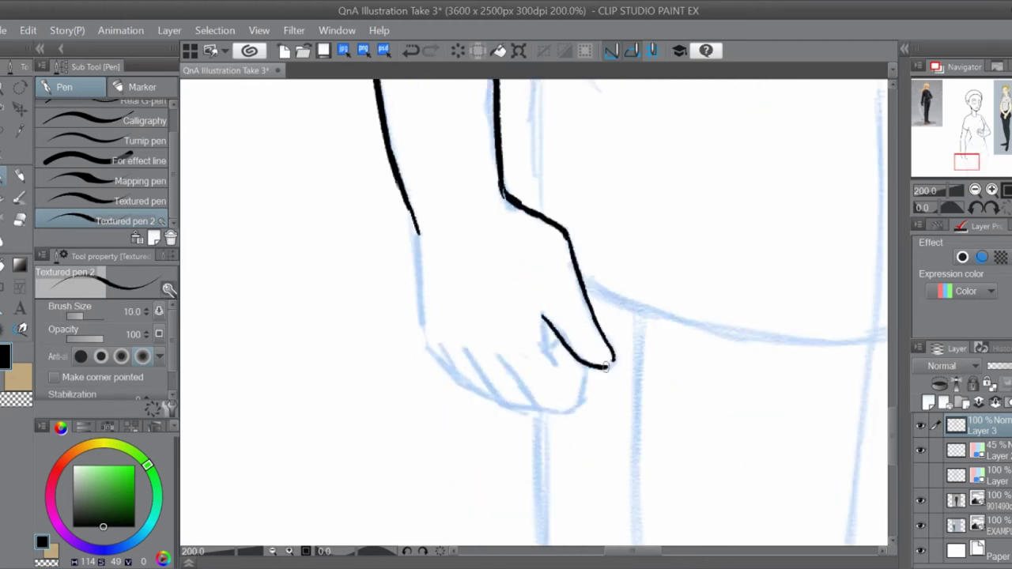
{"action": "left_click_drag", "start_coordinate": [417, 231], "coordinate": [434, 348]}
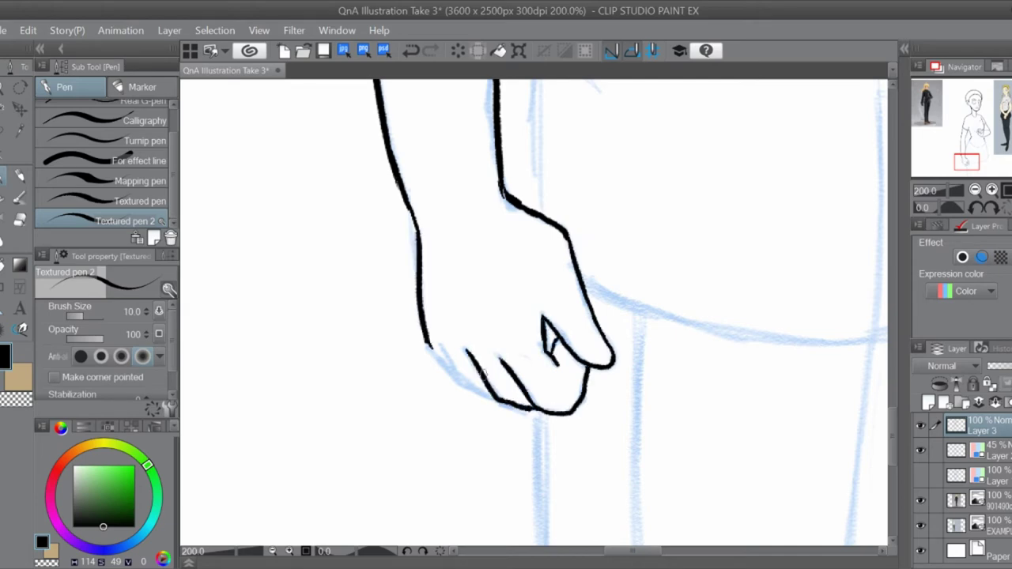
- Ink the shirt's curved bottom hem from one side of the waist to the other
{"action": "scroll", "coordinate": [431, 345], "scroll_direction": "down", "scroll_amount": 4}
{"action": "scroll", "coordinate": [409, 312], "scroll_direction": "up", "scroll_amount": 3}
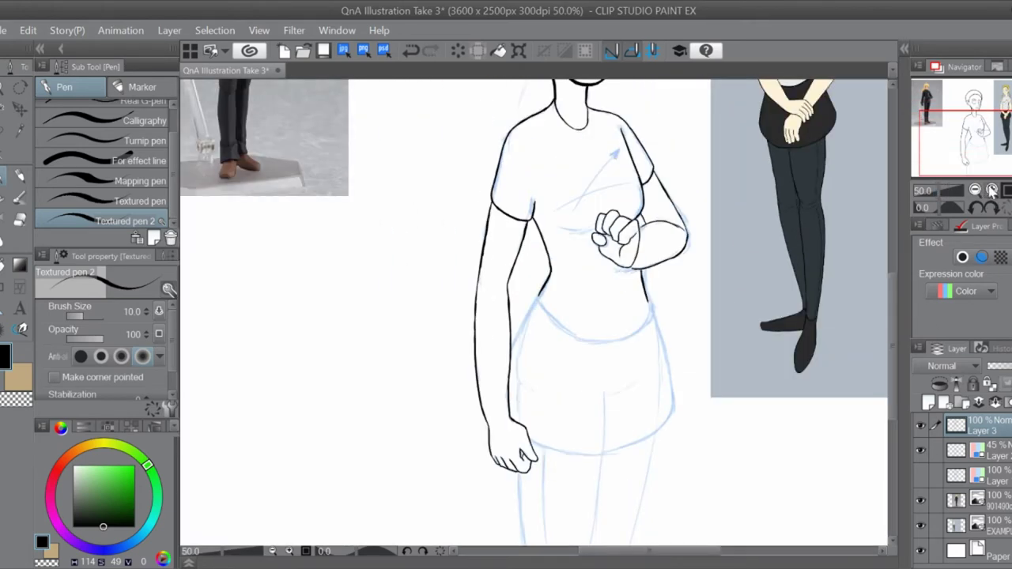
{"action": "left_click_drag", "start_coordinate": [600, 368], "coordinate": [429, 320]}
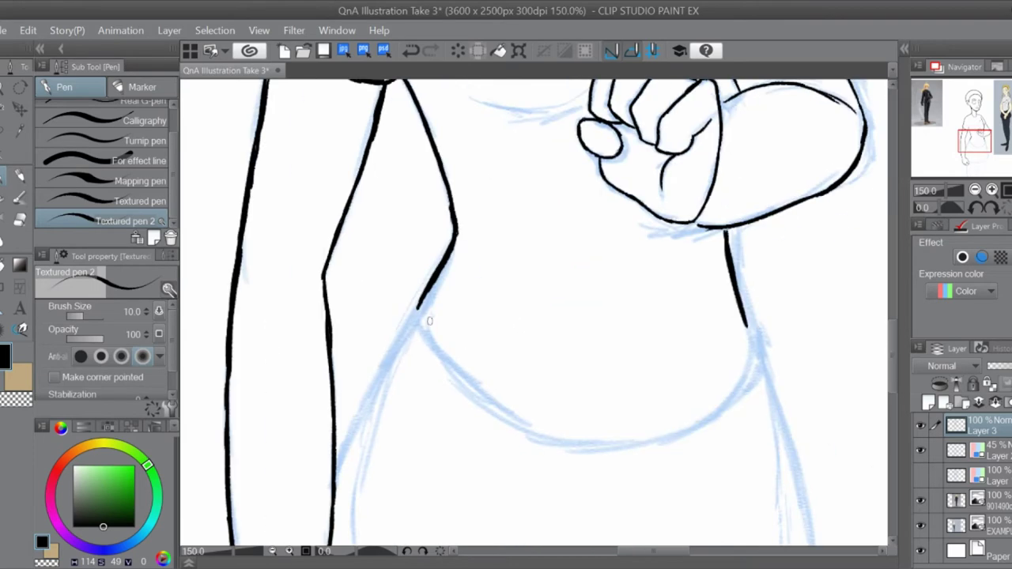
{"action": "left_click_drag", "start_coordinate": [486, 405], "coordinate": [508, 419]}
{"action": "key", "text": "h"}
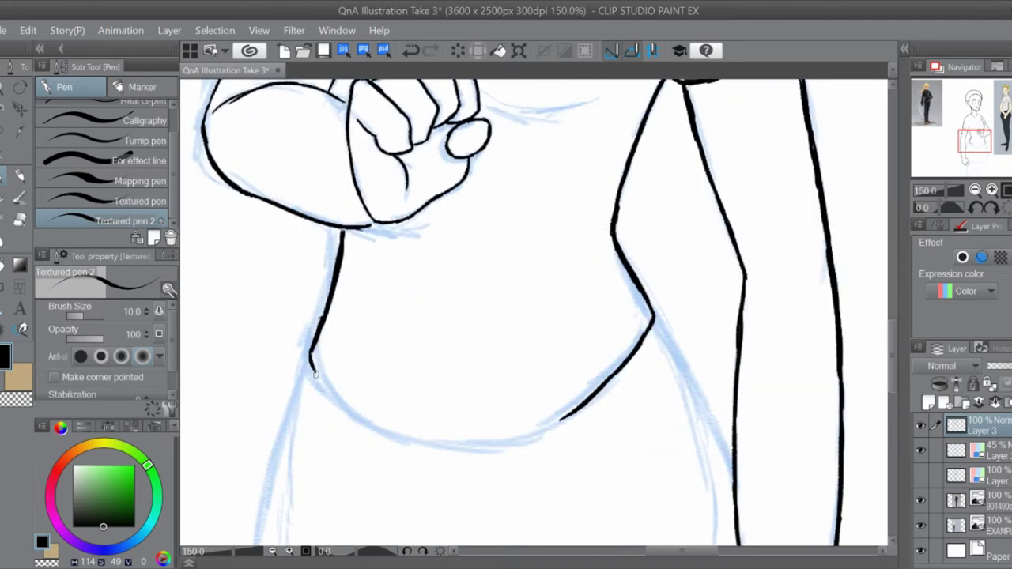
{"action": "left_click_drag", "start_coordinate": [340, 397], "coordinate": [344, 192]}
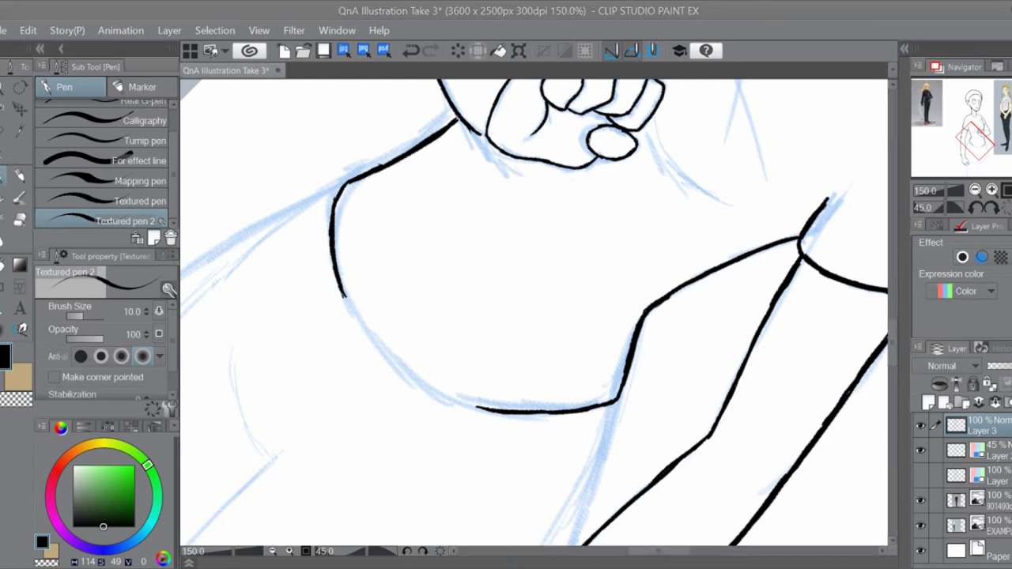
{"action": "left_click_drag", "start_coordinate": [345, 297], "coordinate": [358, 320]}
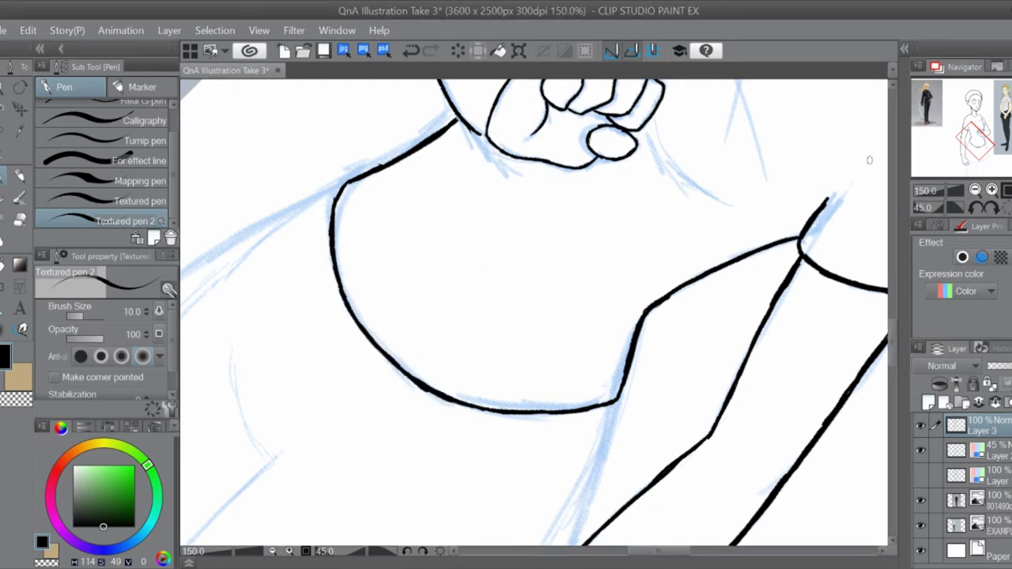
- Ink the skirt's side outlines from the waist and its curved lower hem
{"action": "left_click_drag", "start_coordinate": [753, 348], "coordinate": [609, 141]}
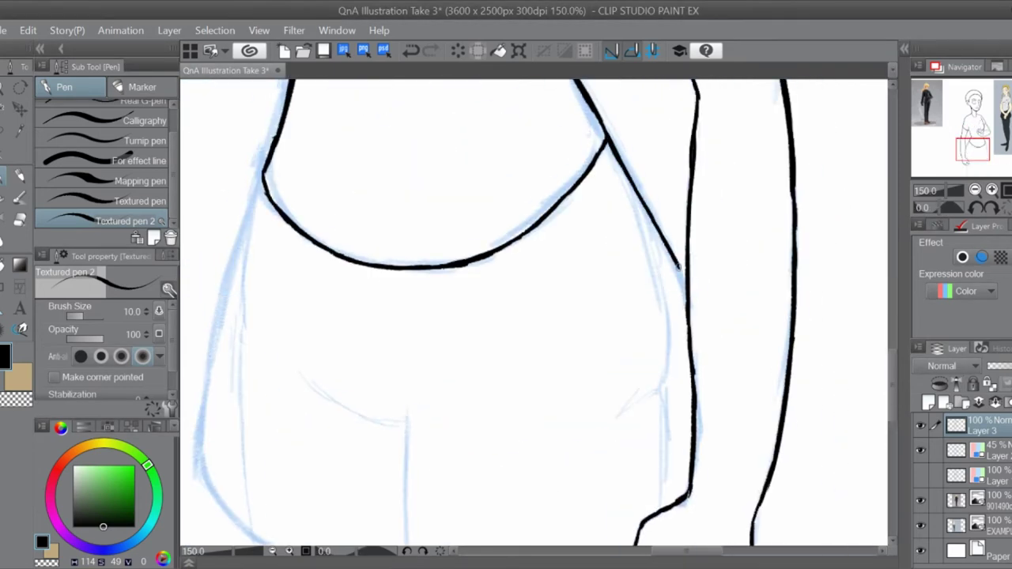
{"action": "mouse_move", "coordinate": [678, 269]}
{"action": "left_mouse_down"}
{"action": "mouse_move", "coordinate": [873, 170]}
{"action": "mouse_move", "coordinate": [872, 209]}
{"action": "left_mouse_up"}
{"action": "left_click_drag", "start_coordinate": [455, 119], "coordinate": [409, 271]}
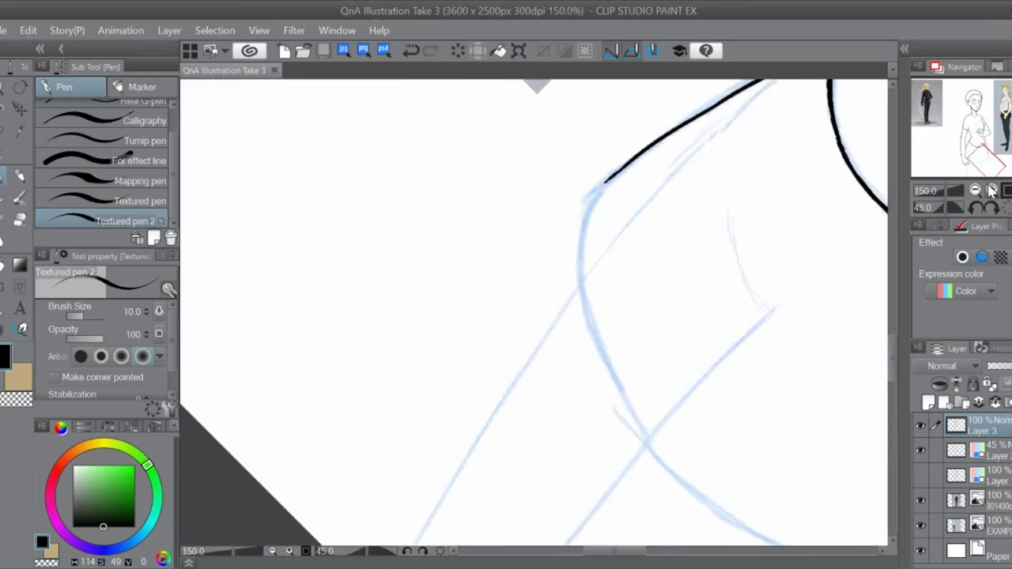
{"action": "left_click_drag", "start_coordinate": [706, 80], "coordinate": [597, 230]}
{"action": "left_click_drag", "start_coordinate": [652, 429], "coordinate": [443, 260]}
{"action": "left_click_drag", "start_coordinate": [496, 356], "coordinate": [581, 425]}
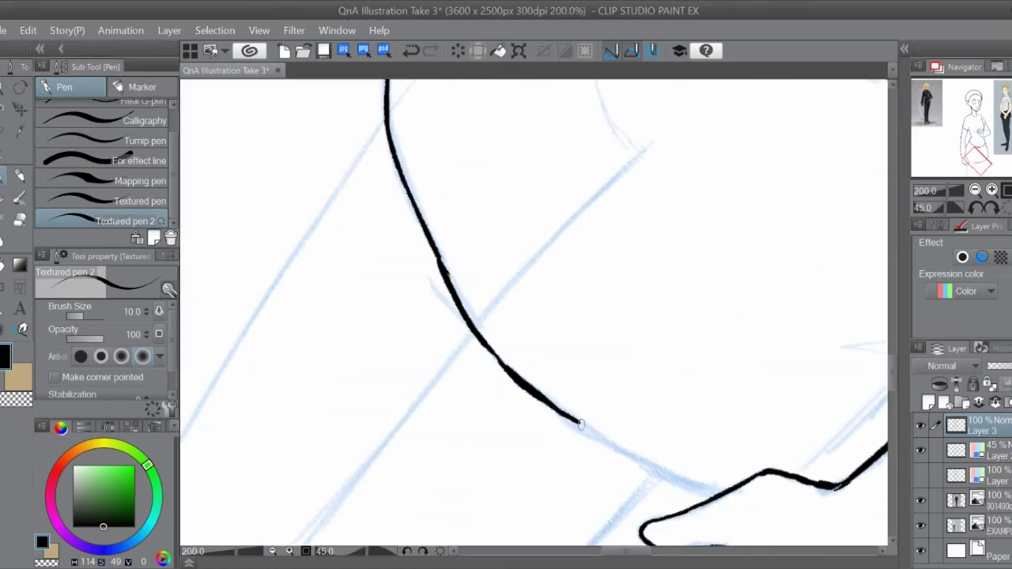
- Ink both outer leg lines and the far leg's inner line from the skirt down to the canvas edge
{"action": "left_click_drag", "start_coordinate": [514, 229], "coordinate": [565, 526]}
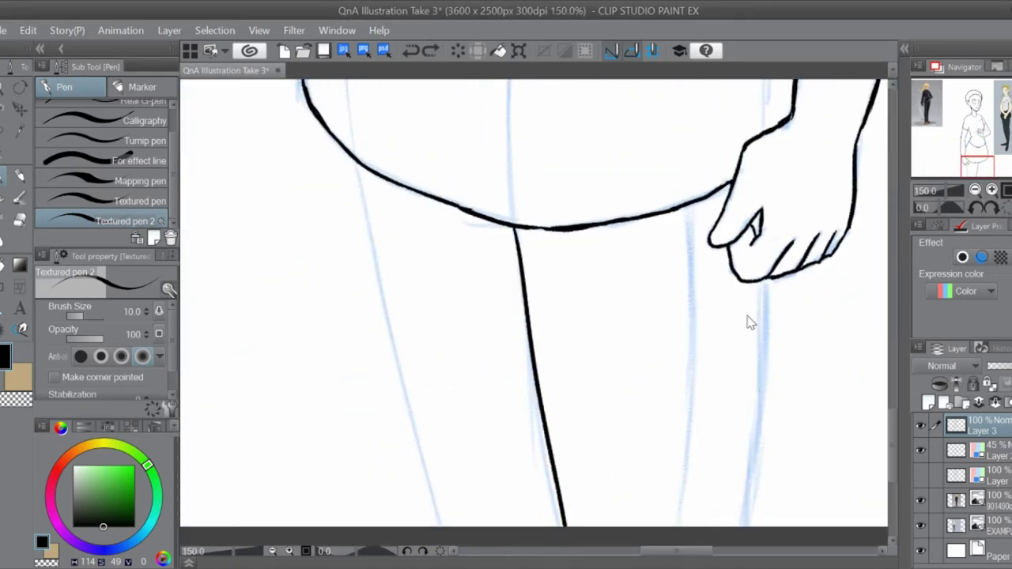
{"action": "left_click_drag", "start_coordinate": [764, 283], "coordinate": [731, 526]}
{"action": "left_click_drag", "start_coordinate": [361, 168], "coordinate": [456, 525]}
{"action": "key", "text": "ctrl+minus"}
{"action": "key", "text": "ctrl+minus"}
{"action": "key", "text": "ctrl+minus"}
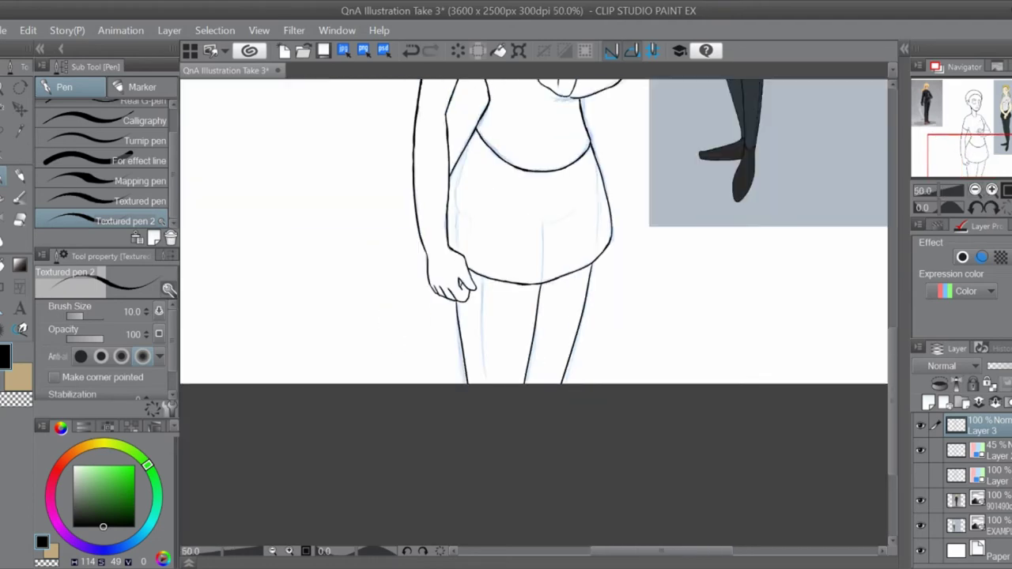
- Ink the near leg's inner line beside the lowered hand, from the skirt hem to the canvas edge
{"action": "key", "text": "ctrl+minus"}
{"action": "key", "text": "ctrl+plus"}
{"action": "key", "text": "ctrl+plus"}
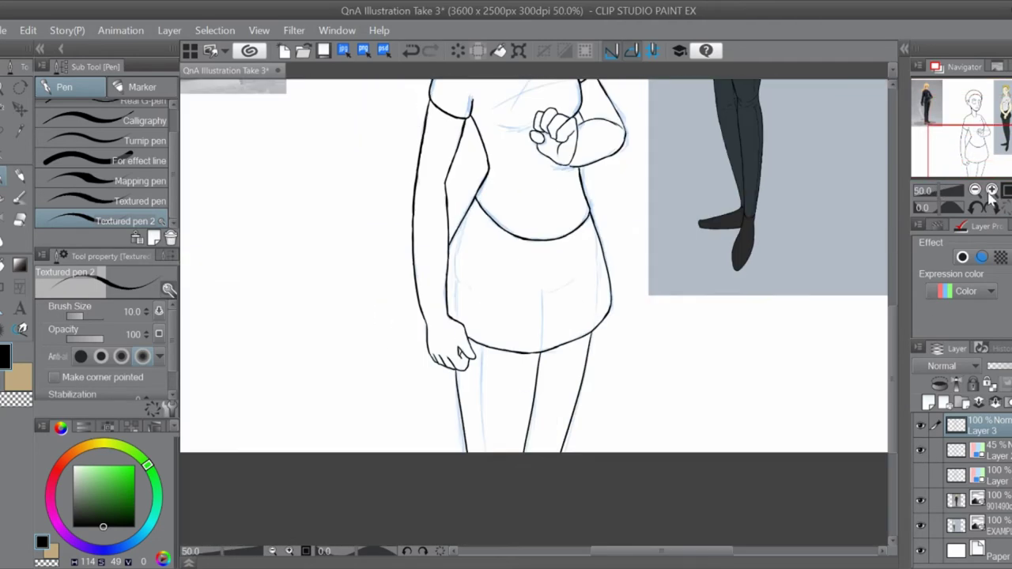
{"action": "key", "text": "ctrl+plus"}
{"action": "key", "text": "ctrl+plus"}
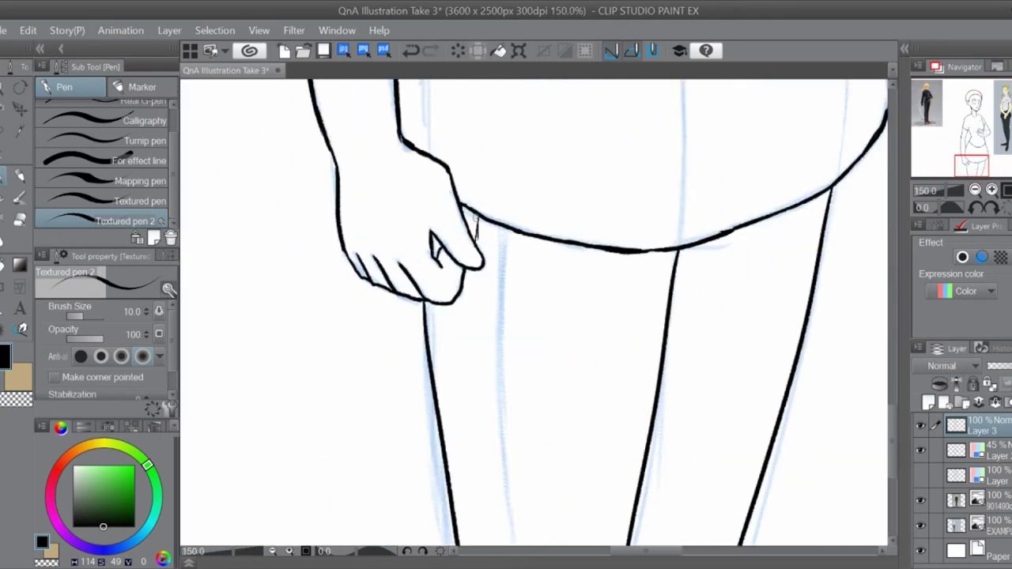
{"action": "left_click_drag", "start_coordinate": [469, 314], "coordinate": [478, 482]}
{"action": "left_click_drag", "start_coordinate": [498, 430], "coordinate": [498, 319]}
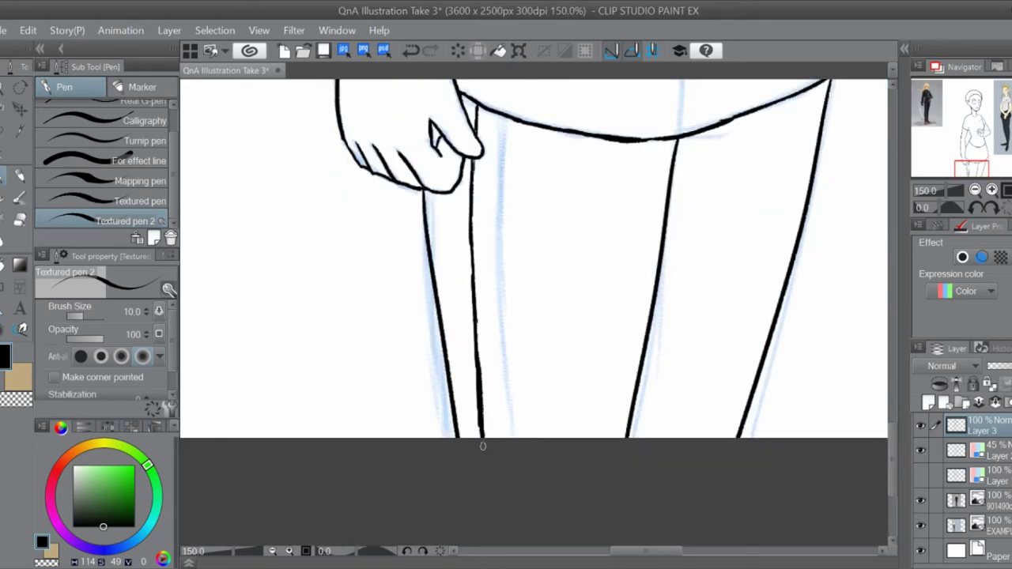
- Ink the notched pupil shapes inside both eyes
{"action": "scroll", "coordinate": [482, 490], "scroll_direction": "up", "scroll_amount": 10}
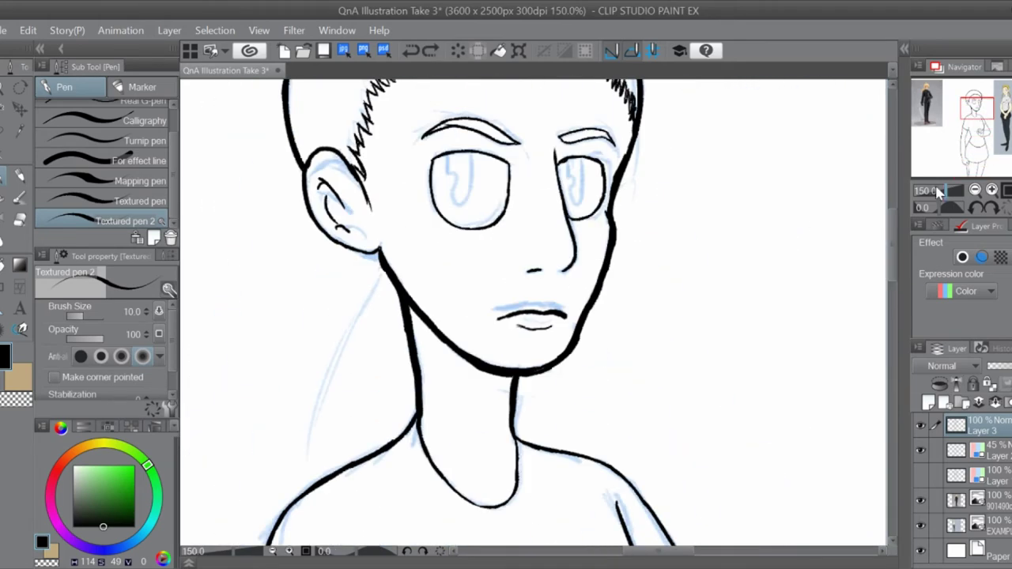
{"action": "key", "text": "ctrl+plus"}
{"action": "key", "text": "ctrl+plus"}
{"action": "key", "text": "ctrl+plus"}
{"action": "left_click_drag", "start_coordinate": [427, 229], "coordinate": [490, 218]}
{"action": "left_click_drag", "start_coordinate": [488, 274], "coordinate": [348, 290]}
{"action": "left_click_drag", "start_coordinate": [597, 262], "coordinate": [599, 340]}
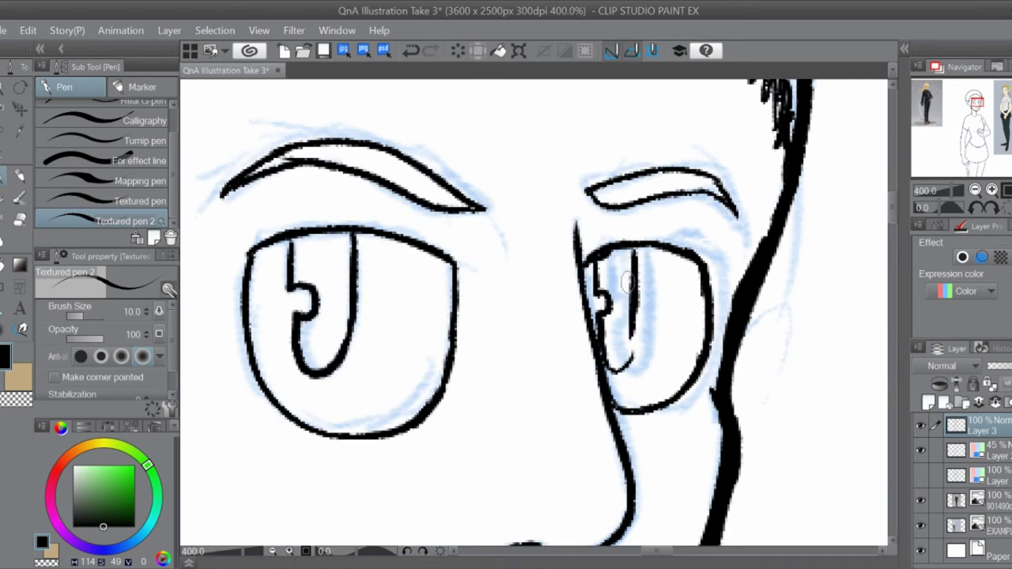
- Hide the blue guide layer and review the inked figure against both references
{"action": "left_click", "coordinate": [919, 449]}
{"action": "key", "text": "ctrl+minus"}
{"action": "key", "text": "ctrl+minus"}
{"action": "key", "text": "ctrl+minus"}
{"action": "key", "text": "ctrl+minus"}
{"action": "key", "text": "ctrl+minus"}
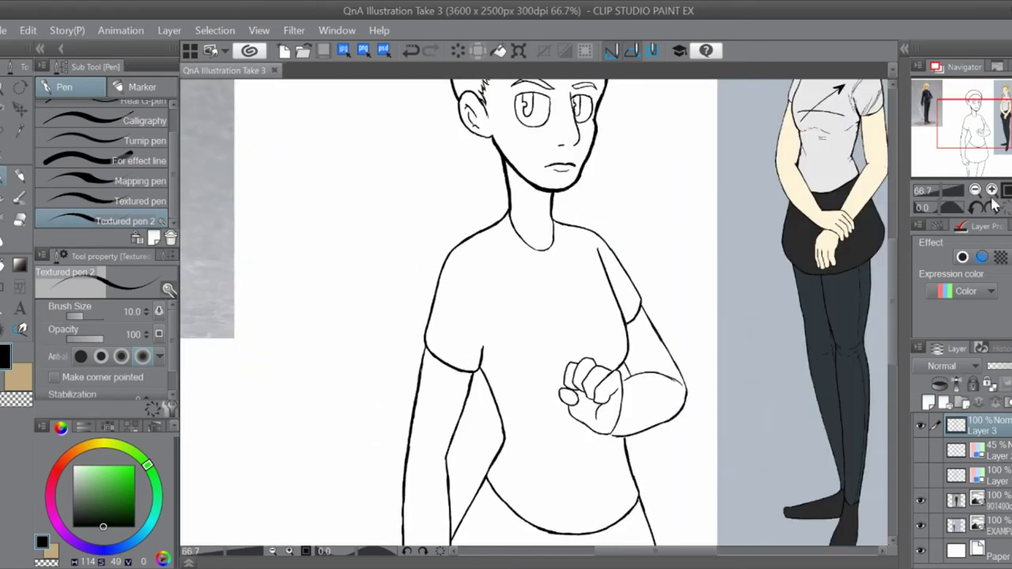
{"action": "scroll", "coordinate": [655, 477], "scroll_direction": "up", "scroll_amount": 3}
{"action": "scroll", "coordinate": [578, 355], "scroll_direction": "down", "scroll_amount": 3}
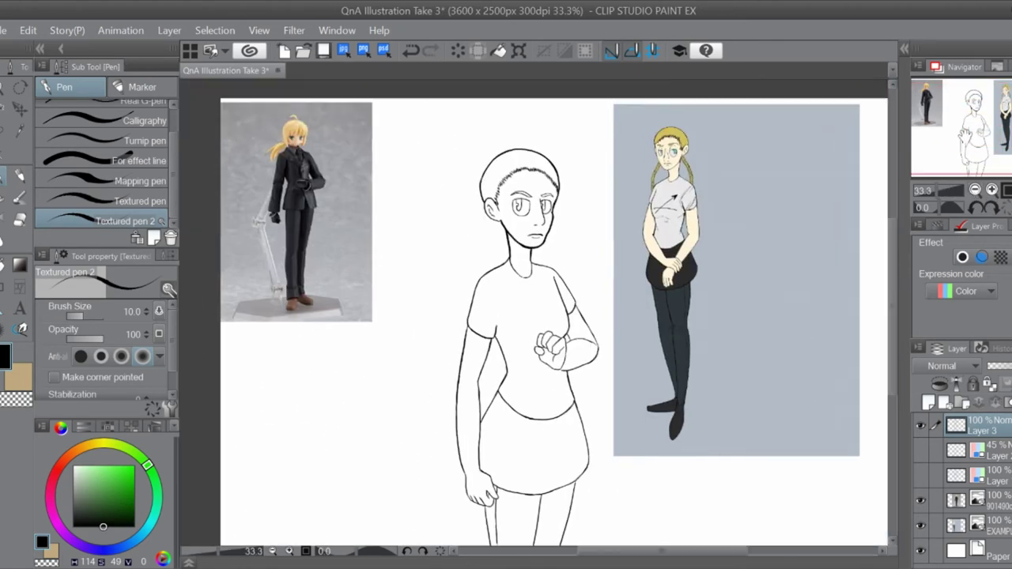
- On a new layer, draw the shirt's curved chest line and diagonal arrow graphic
{"action": "scroll", "coordinate": [578, 355], "scroll_direction": "up", "scroll_amount": 3}
{"action": "key", "text": "ctrl+shift+n"}
{"action": "left_click_drag", "start_coordinate": [448, 496], "coordinate": [696, 445]}
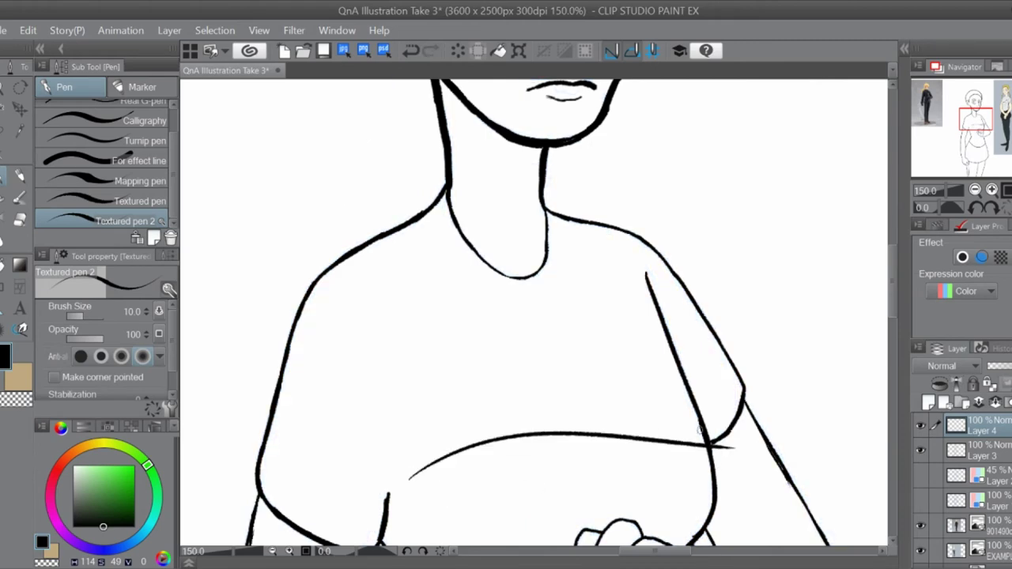
- Lasso the shirt's arrow graphic, transform it to fit the chest's perspective, and clear the selection
{"action": "key", "text": "m"}
{"action": "left_click_drag", "start_coordinate": [446, 516], "coordinate": [399, 486]}
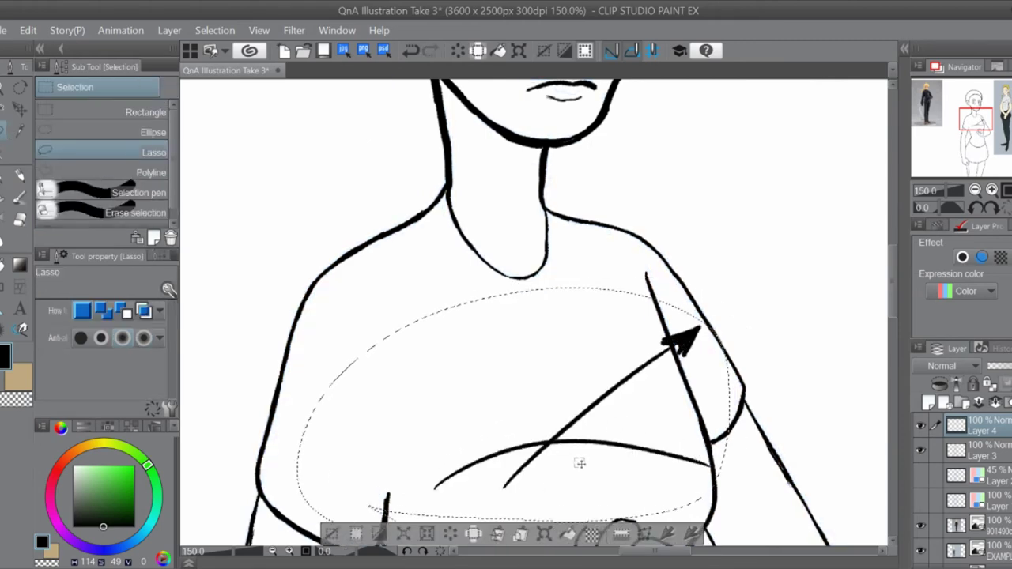
{"action": "key", "text": "ctrl+t"}
{"action": "left_click_drag", "start_coordinate": [758, 274], "coordinate": [664, 291]}
{"action": "left_click", "coordinate": [975, 190]}
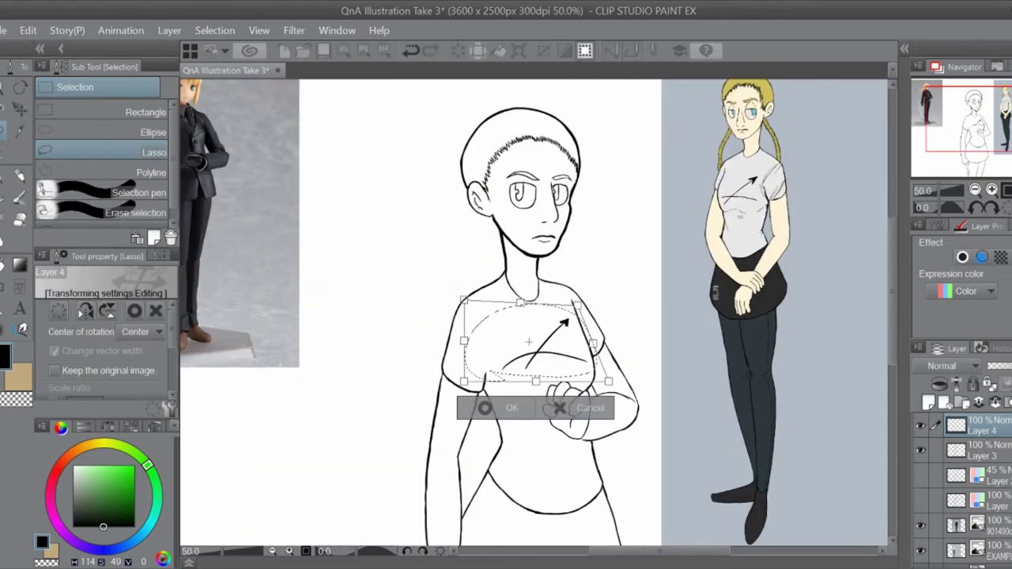
{"action": "key", "text": "Return"}
{"action": "key", "text": "ctrl+d"}
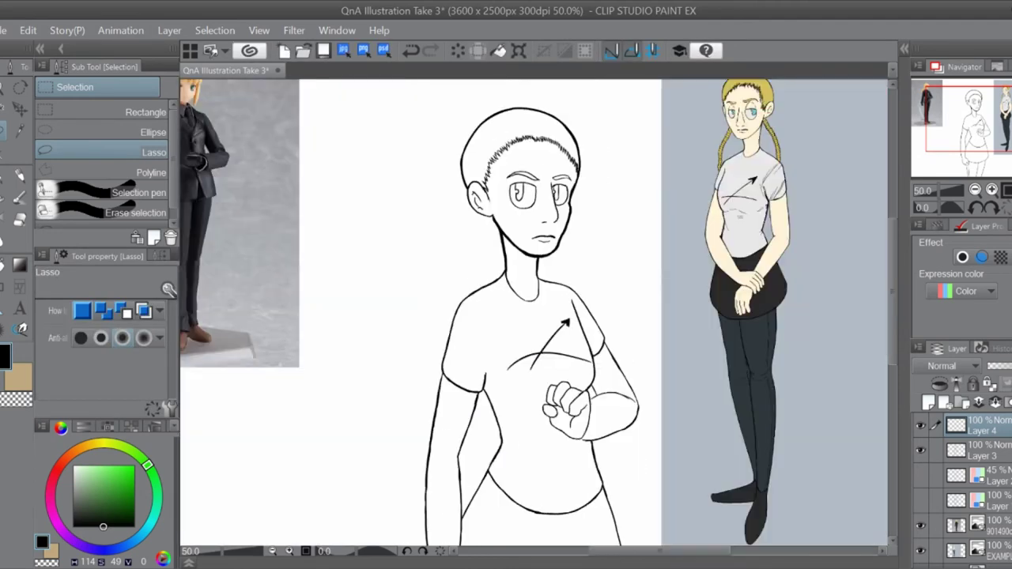
- Ink the scalloped braid hanging from behind the visible ear down to the shoulder with the size 10 pen
{"action": "key", "text": "p"}
{"action": "scroll", "coordinate": [693, 415], "scroll_direction": "up", "scroll_amount": 5}
{"action": "key", "text": "minus"}
{"action": "key", "text": "minus"}
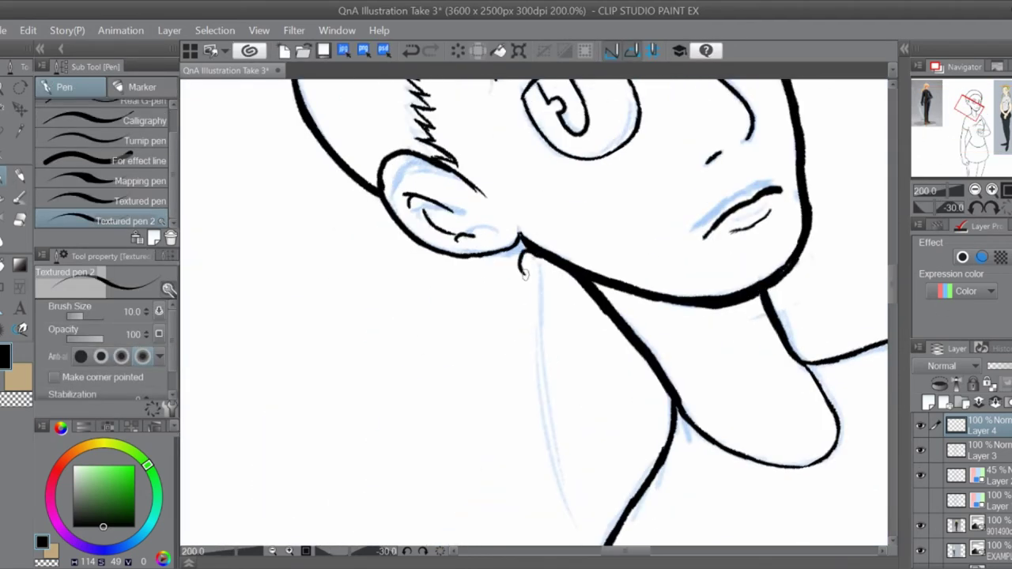
{"action": "left_click_drag", "start_coordinate": [540, 348], "coordinate": [517, 371]}
{"action": "scroll", "coordinate": [514, 231], "scroll_direction": "down", "scroll_amount": 3}
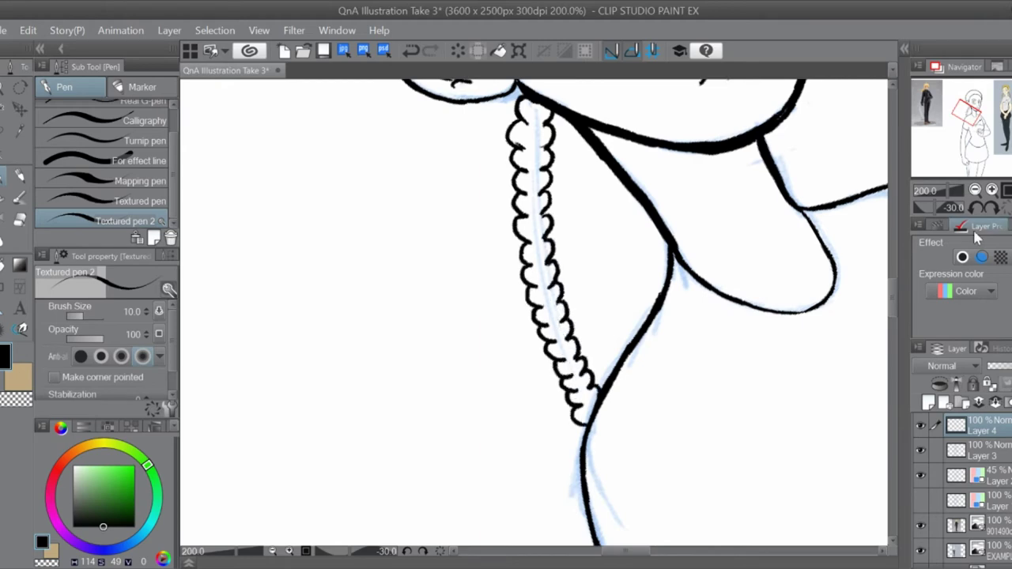
{"action": "left_click", "coordinate": [975, 190]}
{"action": "left_click", "coordinate": [975, 189]}
{"action": "left_click", "coordinate": [974, 190]}
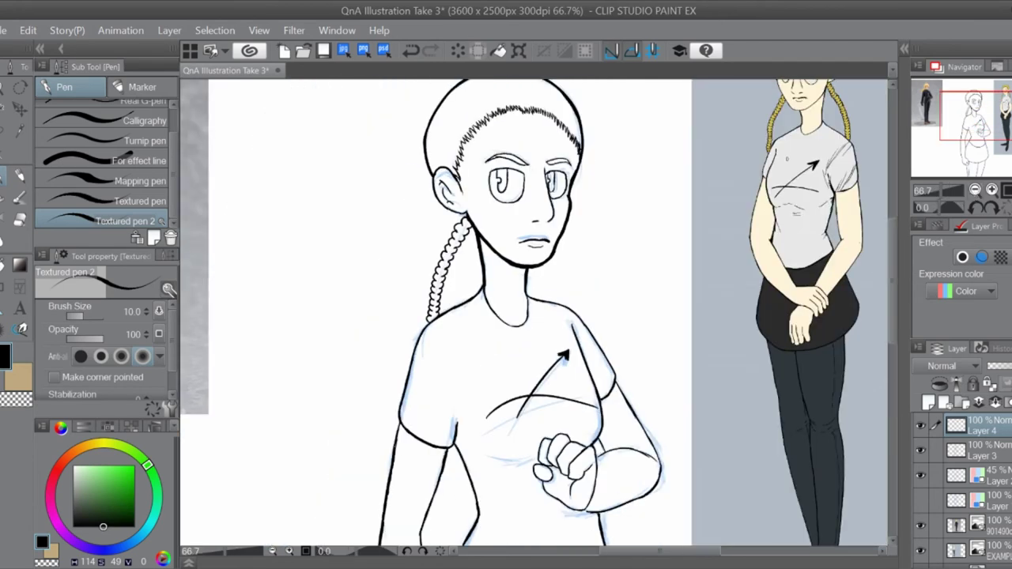
- Ink the second braid on the far side of the face from the jaw toward the shoulder, and save the illustration
{"action": "scroll", "coordinate": [690, 317], "scroll_direction": "up", "scroll_amount": 4}
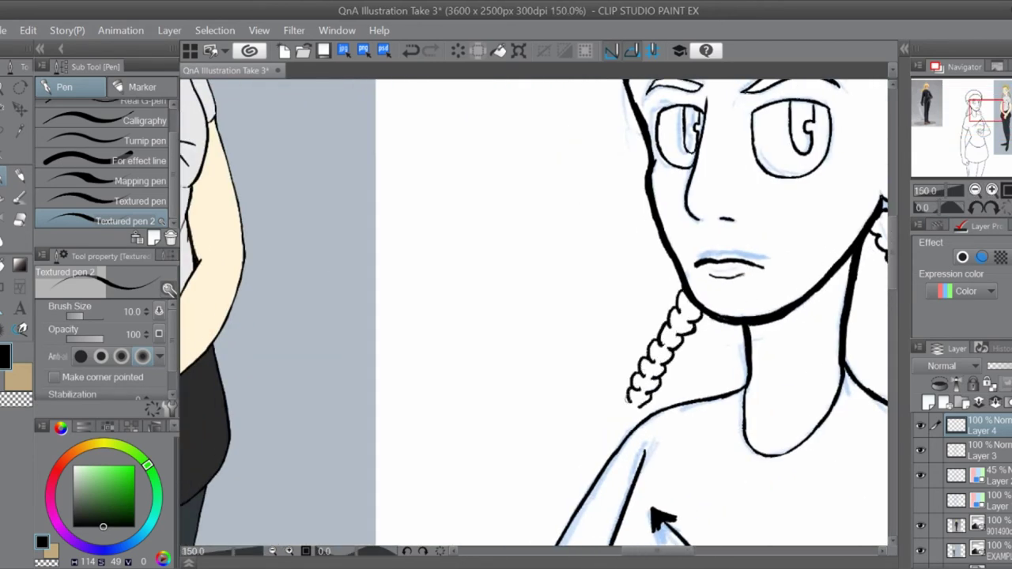
{"action": "left_click", "coordinate": [975, 190]}
{"action": "left_click", "coordinate": [975, 190]}
{"action": "left_click", "coordinate": [975, 191]}
{"action": "left_click", "coordinate": [975, 190]}
{"action": "key", "text": "ctrl+s"}
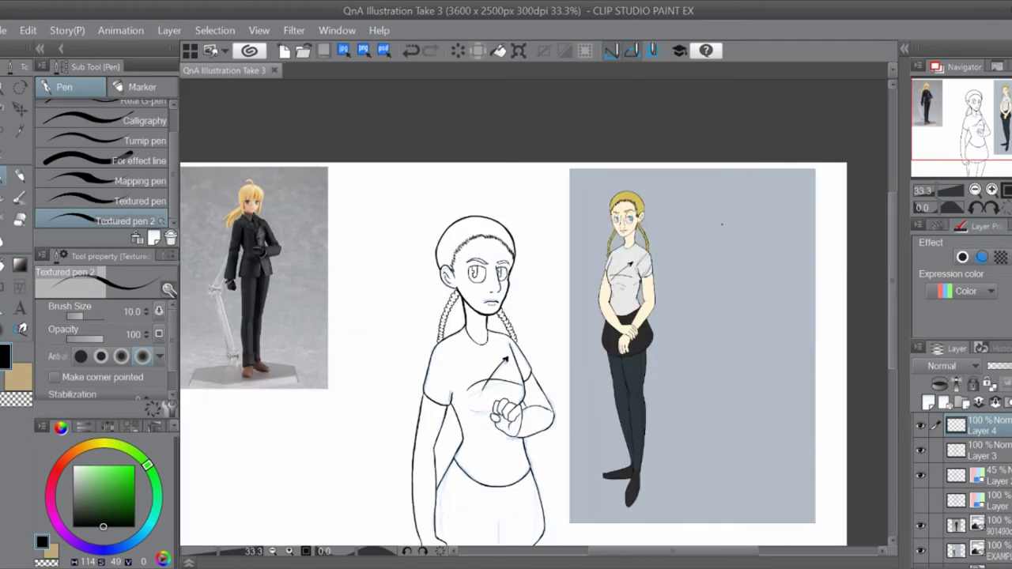
- Hide the blue guide layer and toggle the Layer 3 line art off and back on
{"action": "left_click", "coordinate": [921, 475]}
{"action": "left_click", "coordinate": [920, 450]}
{"action": "left_click", "coordinate": [921, 449]}
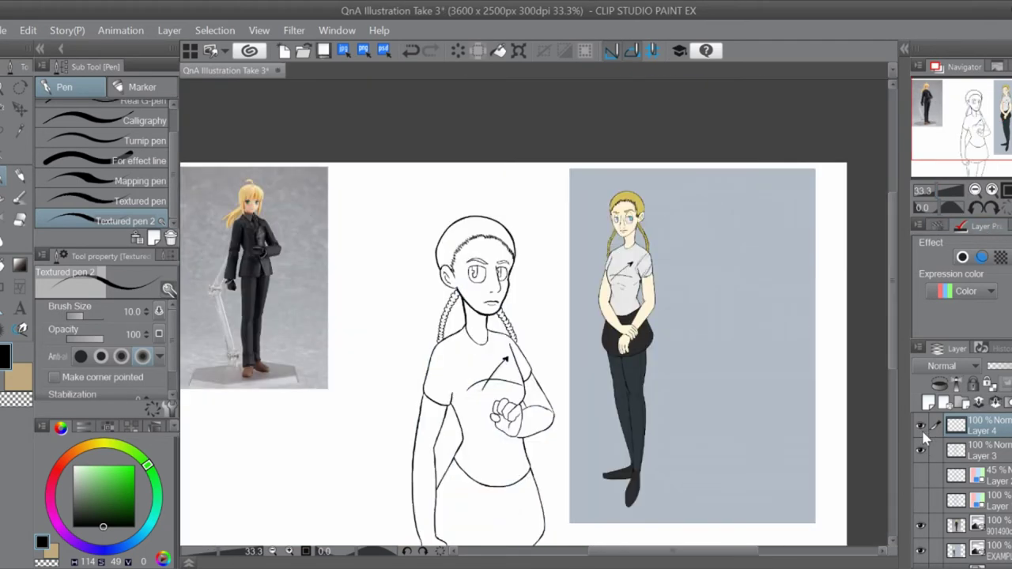
- Merge Layer 4 with the braids into the Layer 3 line art and thicken the jaw, neck and ear outlines
{"action": "key", "text": "ctrl+alt+0"}
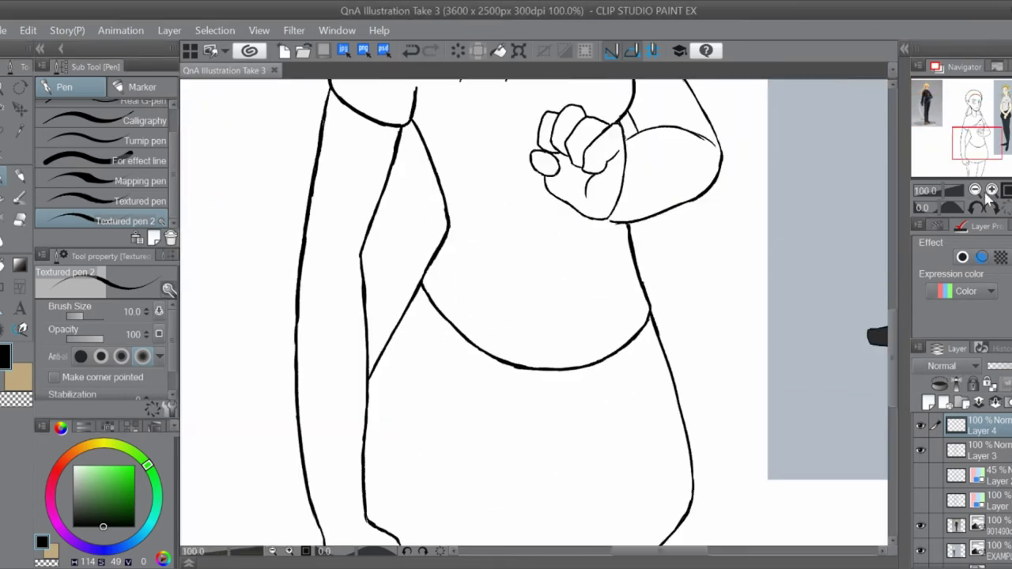
{"action": "scroll", "coordinate": [400, 188], "scroll_direction": "up", "scroll_amount": 2}
{"action": "left_click_drag", "start_coordinate": [509, 301], "coordinate": [546, 411]}
{"action": "mouse_move", "coordinate": [546, 411]}
{"action": "left_mouse_down"}
{"action": "mouse_move", "coordinate": [555, 318]}
{"action": "mouse_move", "coordinate": [516, 392]}
{"action": "left_mouse_up"}
{"action": "mouse_move", "coordinate": [516, 393]}
{"action": "left_mouse_down"}
{"action": "mouse_move", "coordinate": [496, 433]}
{"action": "mouse_move", "coordinate": [528, 359]}
{"action": "left_mouse_up"}
{"action": "left_click_drag", "start_coordinate": [528, 359], "coordinate": [473, 449]}
{"action": "scroll", "coordinate": [544, 183], "scroll_direction": "up", "scroll_amount": 3}
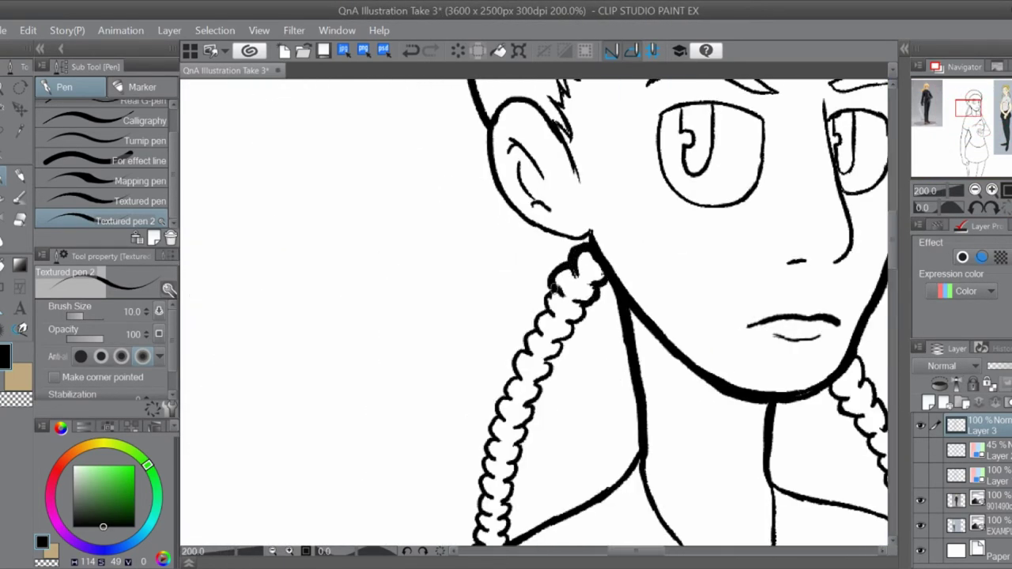
- Mirror the canvas and reinforce the jaw, neck, shoulder and braid lines with heavier ink
{"action": "key", "text": "h"}
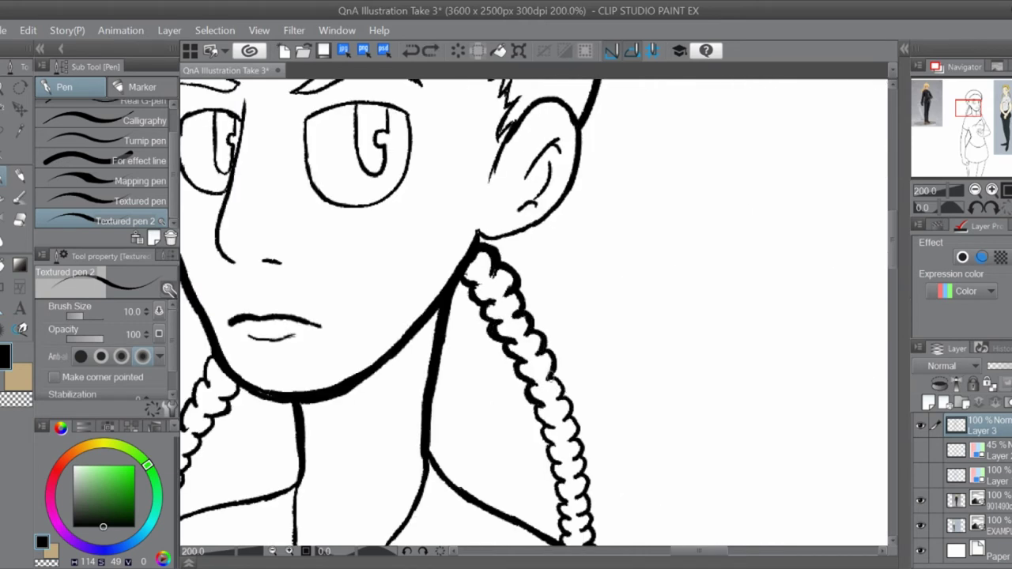
{"action": "scroll", "coordinate": [534, 312], "scroll_direction": "down", "scroll_amount": 2}
{"action": "key", "text": "ctrl+z"}
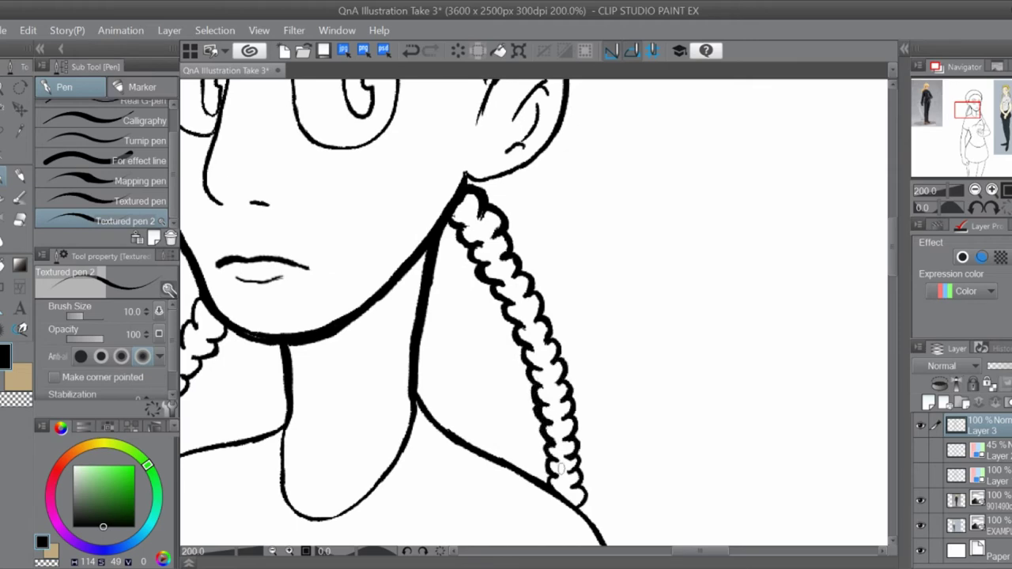
{"action": "left_click_drag", "start_coordinate": [580, 496], "coordinate": [619, 287]}
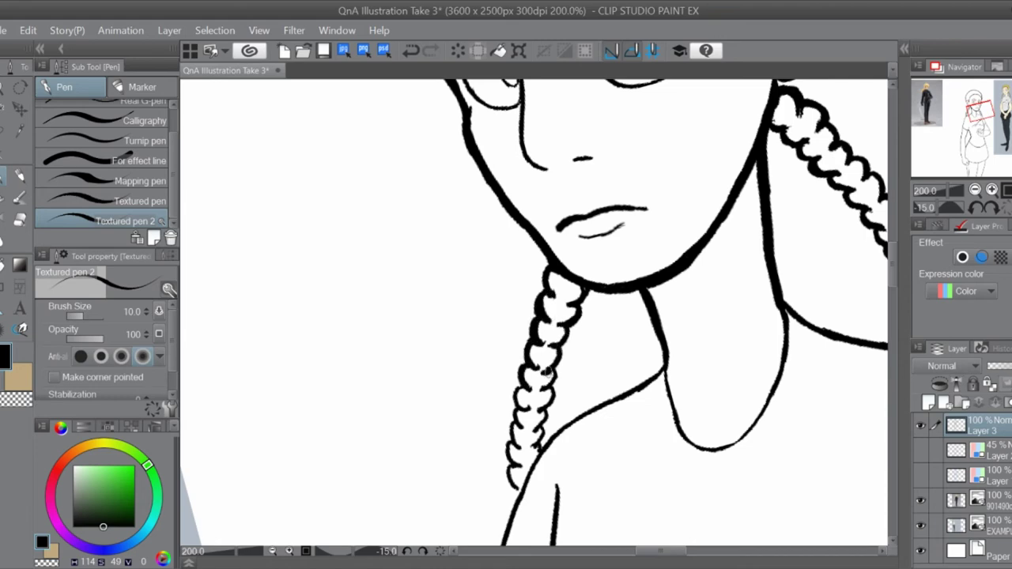
{"action": "scroll", "coordinate": [606, 513], "scroll_direction": "down", "scroll_amount": 1}
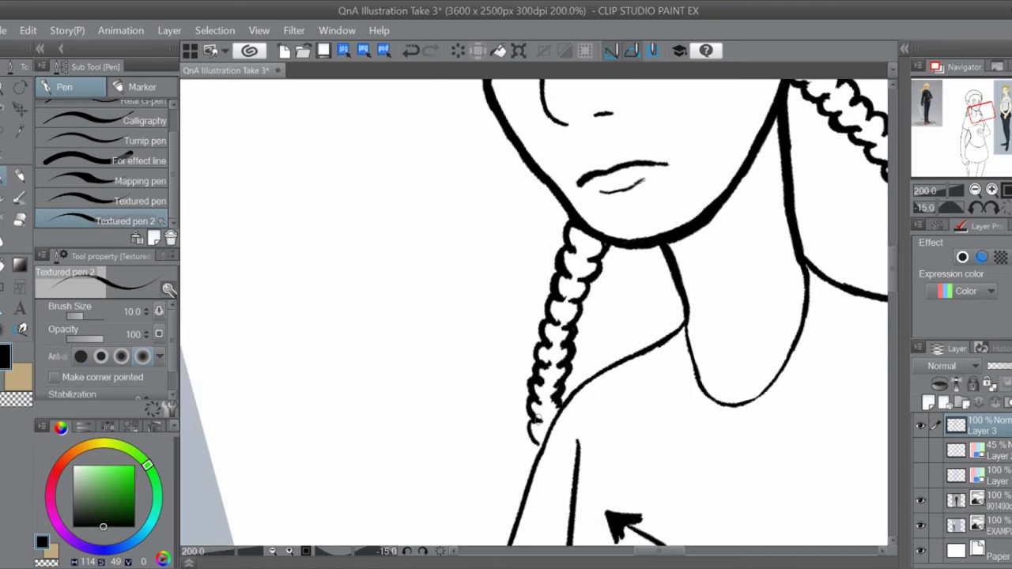
- Enable the border effect on the Layer 3 line art and thicken the outer contour of the ear
{"action": "key", "text": "ctrl+0"}
{"action": "scroll", "coordinate": [574, 229], "scroll_direction": "up", "scroll_amount": 5}
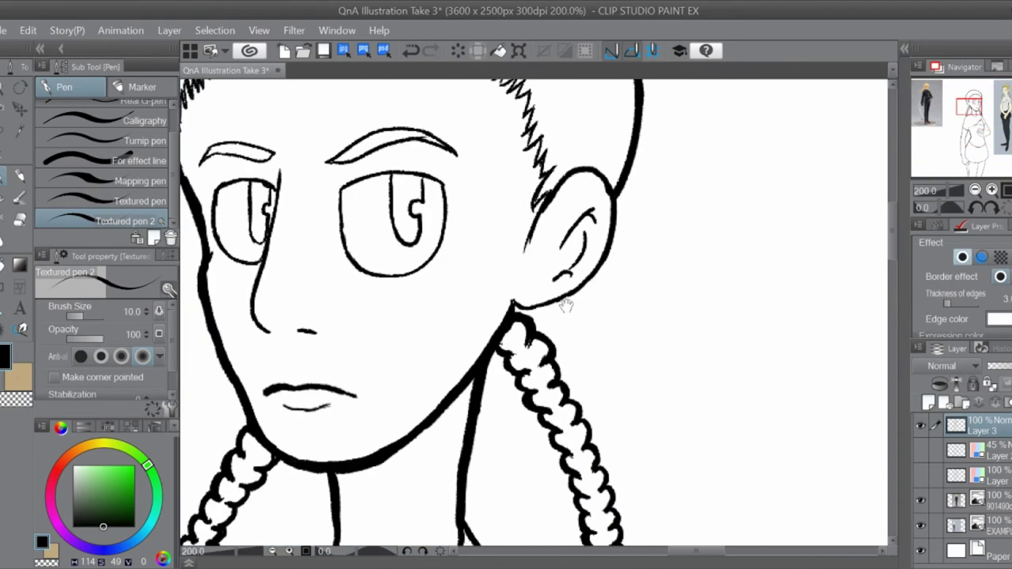
{"action": "scroll", "coordinate": [573, 325], "scroll_direction": "down", "scroll_amount": 5}
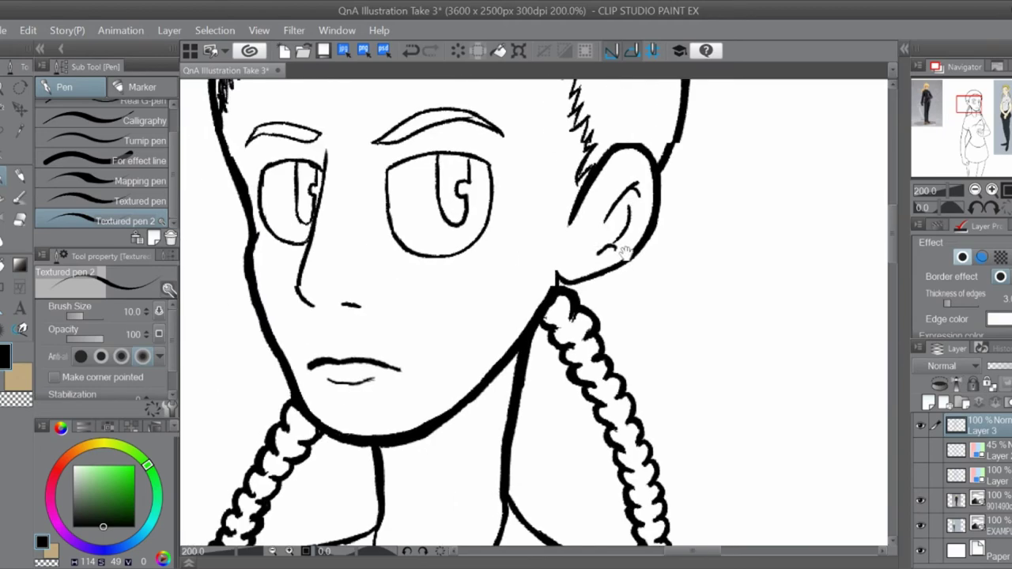
{"action": "scroll", "coordinate": [573, 325], "scroll_direction": "up", "scroll_amount": 8}
{"action": "scroll", "coordinate": [574, 325], "scroll_direction": "down", "scroll_amount": 8}
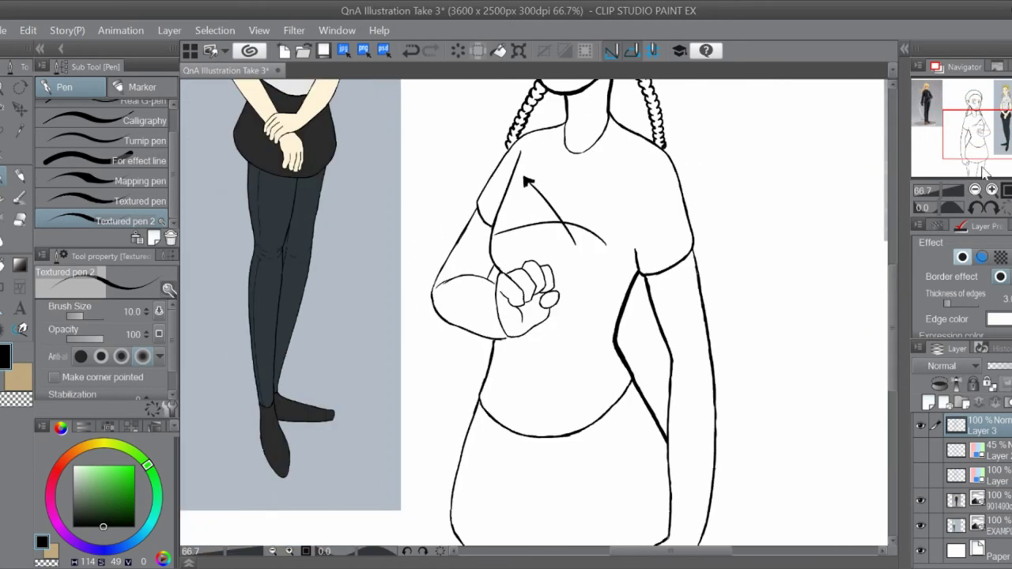
- Thicken the far shoulder, upper arm and bent forearm lines, restore the unmirrored view, and save the illustration
{"action": "scroll", "coordinate": [522, 285], "scroll_direction": "up", "scroll_amount": 8}
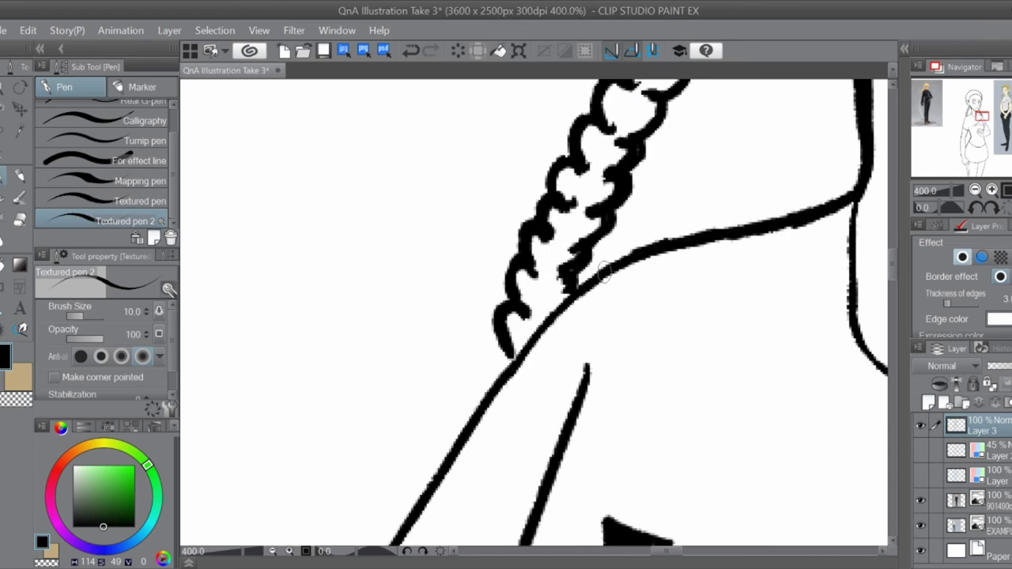
{"action": "scroll", "coordinate": [514, 332], "scroll_direction": "down", "scroll_amount": 4}
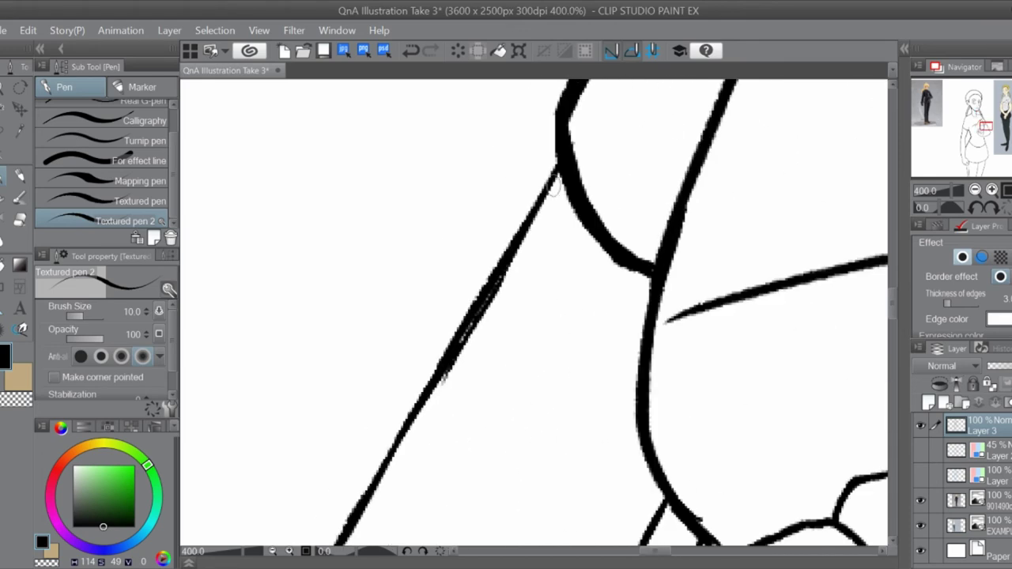
{"action": "scroll", "coordinate": [556, 189], "scroll_direction": "down", "scroll_amount": 6}
{"action": "key", "text": "minus"}
{"action": "key", "text": "minus"}
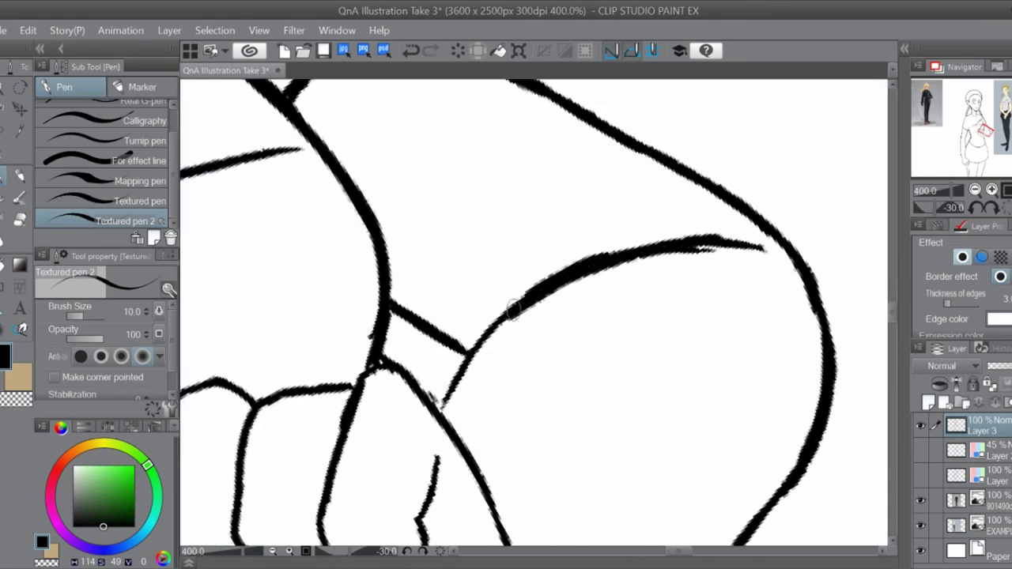
{"action": "key", "text": "ctrl+0"}
{"action": "key", "text": "ctrl+s"}
{"action": "key", "text": "ctrl+plus"}
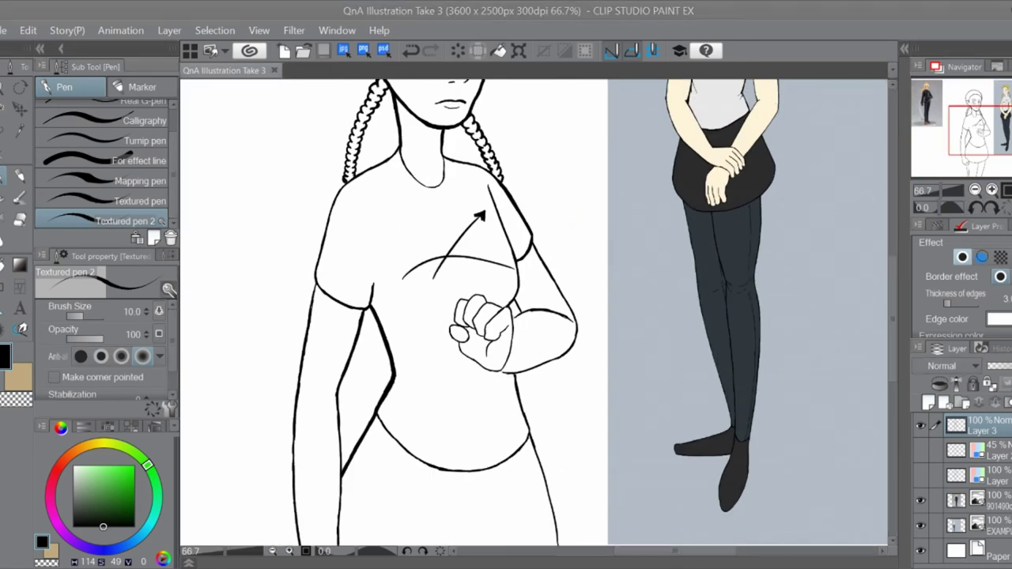
- Thicken the shirt's rounded neckline and the shoulder lines beside it
{"action": "key", "text": "ctrl+plus"}
{"action": "key", "text": "ctrl+plus"}
{"action": "key", "text": "ctrl+plus"}
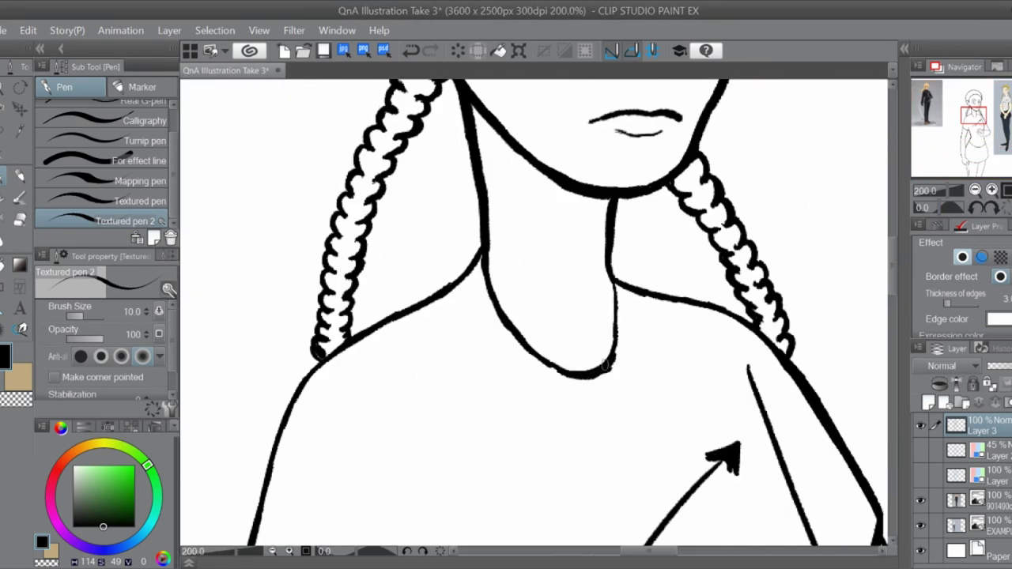
{"action": "key", "text": "asciicircum"}
{"action": "key", "text": "asciicircum"}
{"action": "key", "text": "asciicircum"}
- Thicken the shirt's curved hem across the waist and the side line above it with the size 15 pen
{"action": "left_click_drag", "start_coordinate": [607, 292], "coordinate": [497, 172]}
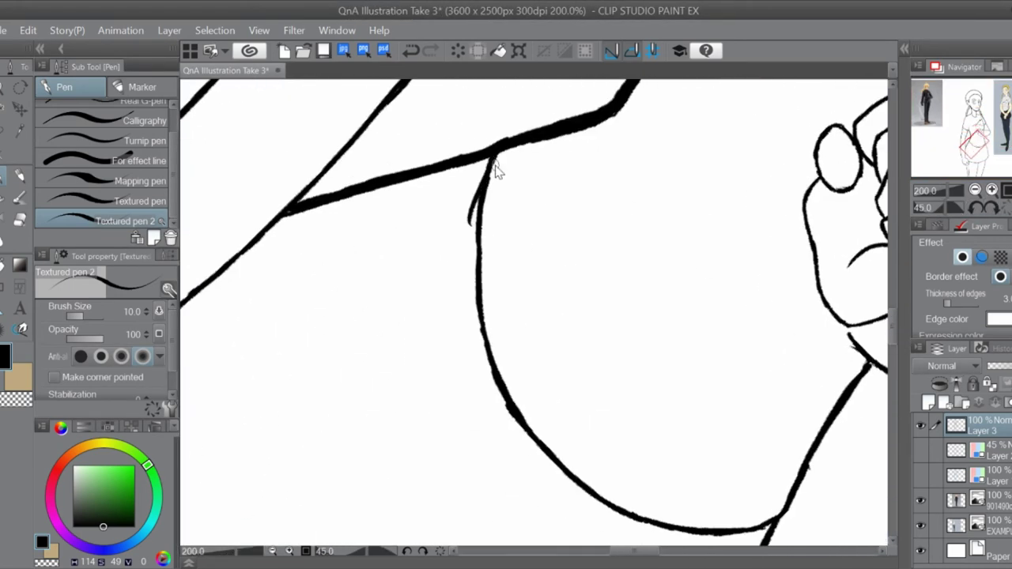
{"action": "left_click", "coordinate": [981, 210]}
{"action": "left_click", "coordinate": [981, 210]}
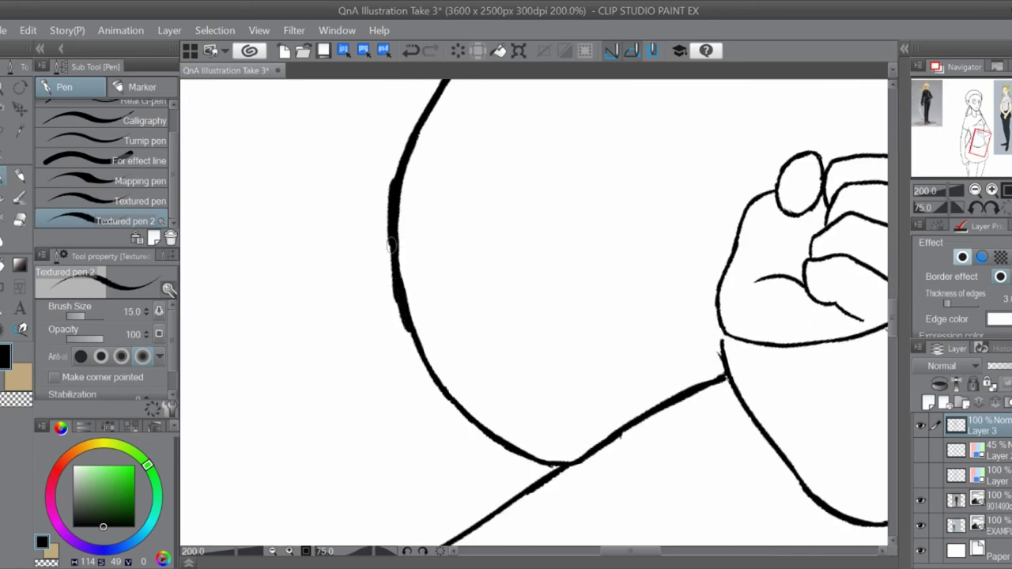
{"action": "left_click", "coordinate": [976, 191]}
{"action": "scroll", "coordinate": [609, 332], "scroll_direction": "up", "scroll_amount": 6}
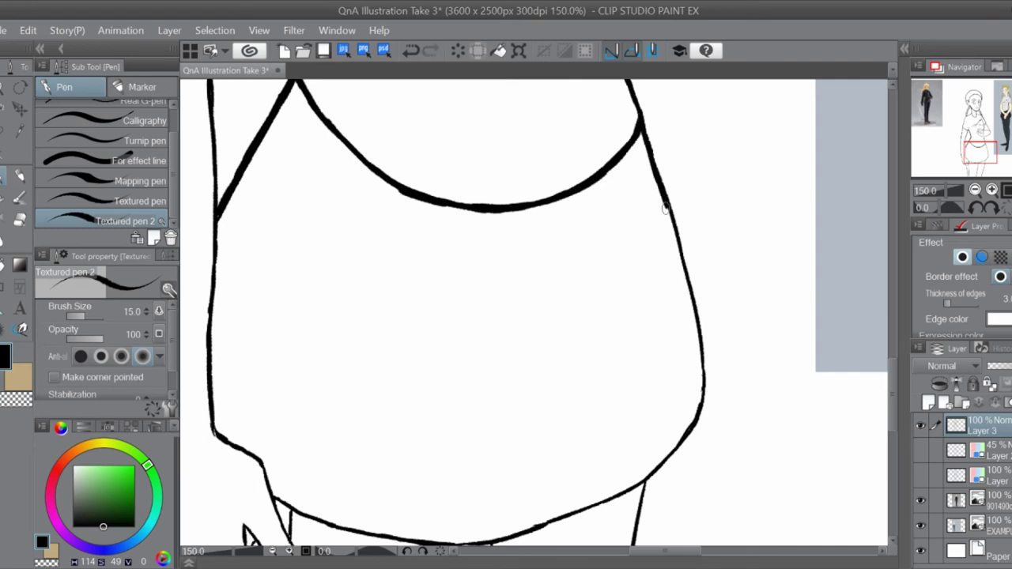
- Thicken the skirt's side outline and bottom hem with the size 15 pen
{"action": "key", "text": "^"}
{"action": "key", "text": "^"}
{"action": "key", "text": "^"}
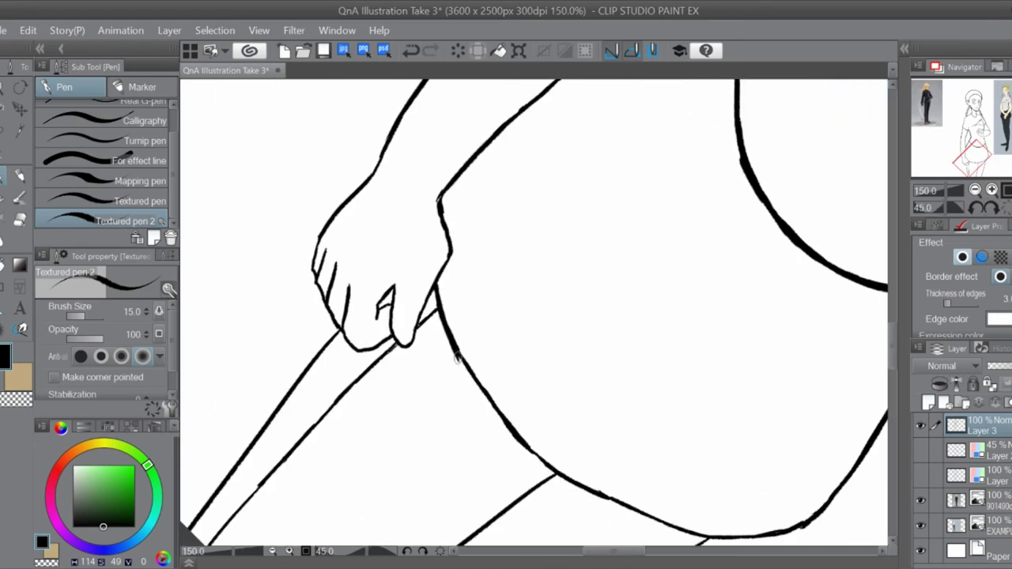
{"action": "key", "text": "^"}
{"action": "key", "text": "^"}
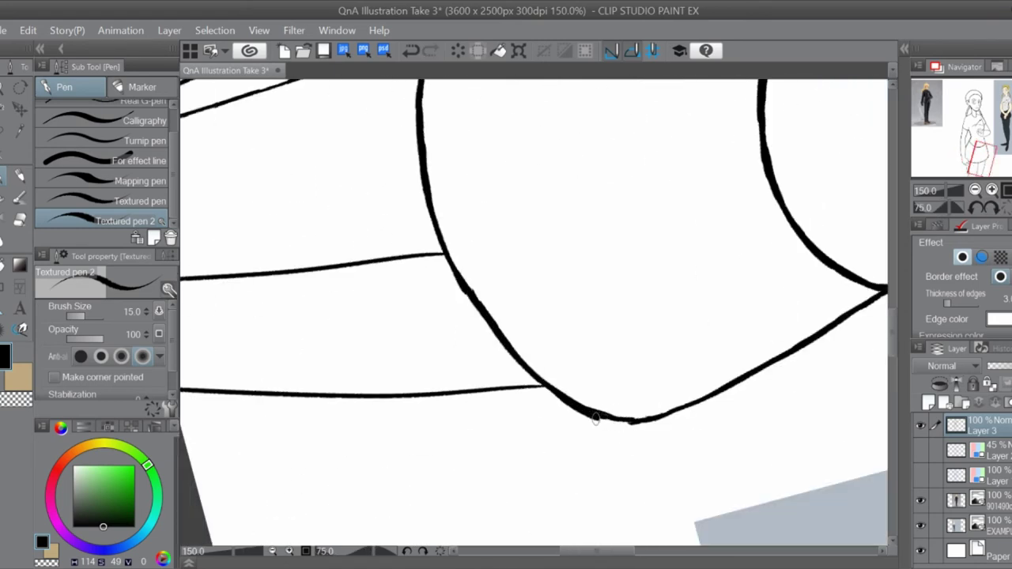
{"action": "left_click", "coordinate": [1007, 208]}
- Thicken the leg outlines from the skirt hem to the canvas edge
{"action": "left_click_drag", "start_coordinate": [603, 527], "coordinate": [705, 489]}
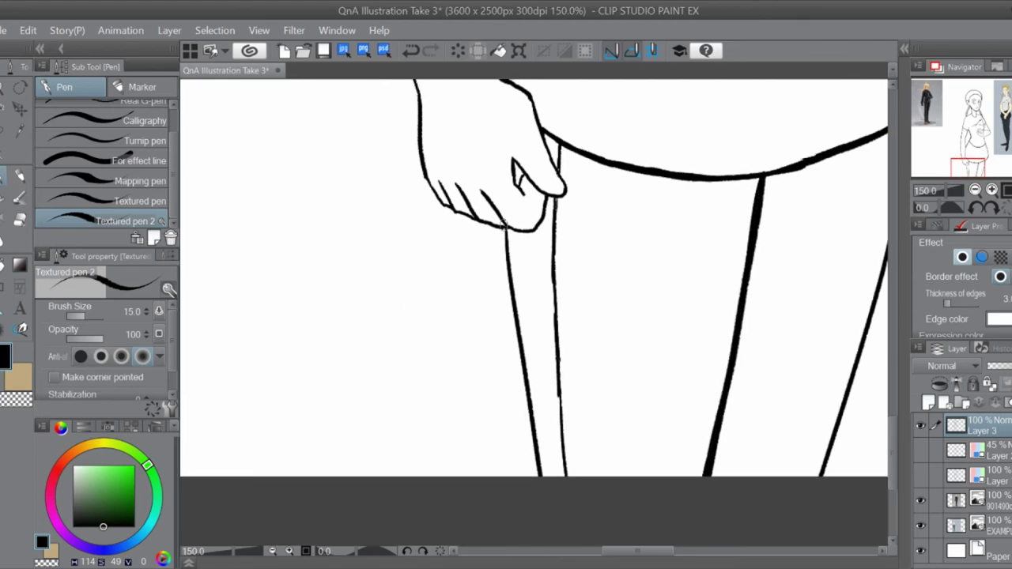
{"action": "left_click_drag", "start_coordinate": [557, 529], "coordinate": [359, 530]}
{"action": "key", "text": "ctrl+z"}
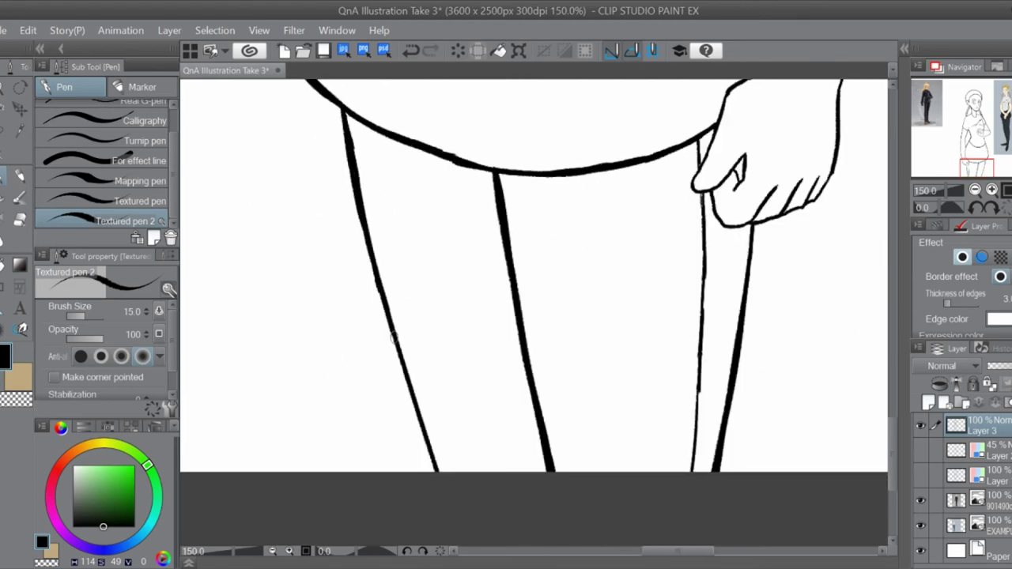
- Reinforce the bent forearm, elbow and wrist lines of the raised arm with the size 15 pen
{"action": "key", "text": "ctrl+z"}
{"action": "key", "text": "ctrl+z"}
{"action": "key", "text": "ctrl+z"}
{"action": "key", "text": "ctrl+z"}
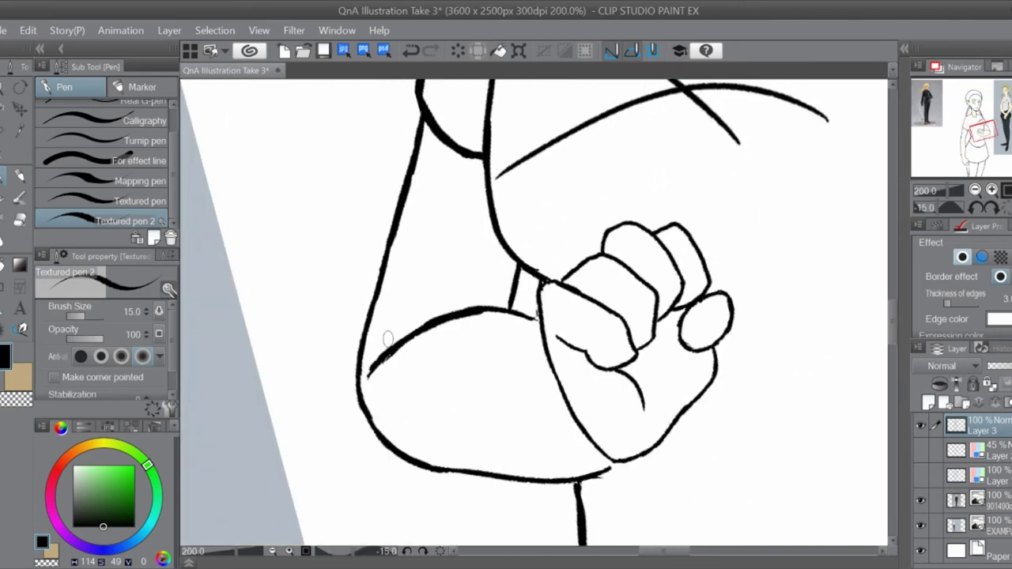
{"action": "key", "text": "ctrl+z"}
{"action": "key", "text": "ctrl+z"}
{"action": "key", "text": "ctrl+z"}
{"action": "key", "text": "ctrl+z"}
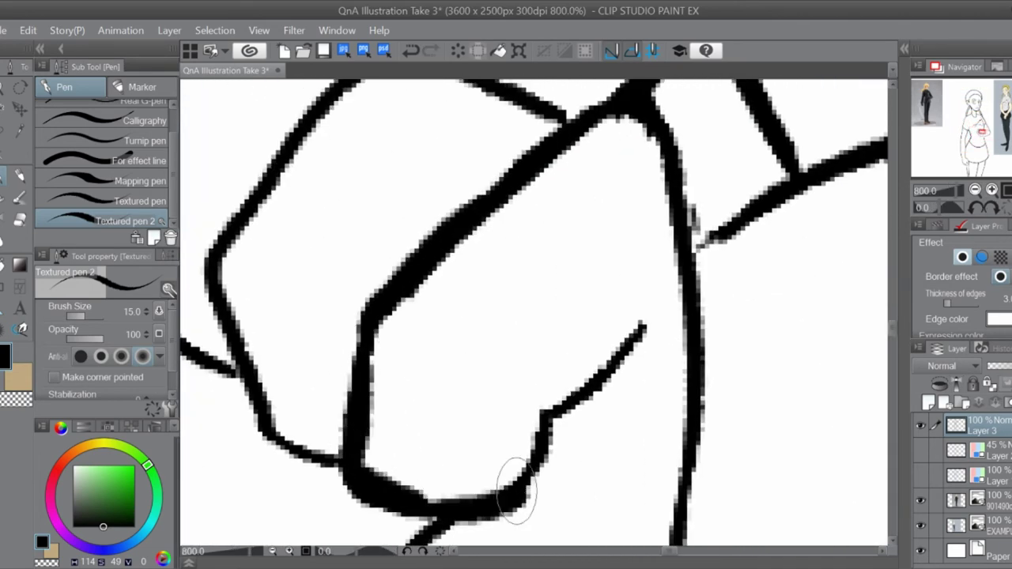
- Thicken the finger, thumb and palm lines of the raised fist, and save the illustration
{"action": "key", "text": "ctrl+z"}
{"action": "key", "text": "ctrl+z"}
{"action": "key", "text": "ctrl+z"}
{"action": "key", "text": "ctrl+z"}
{"action": "key", "text": "ctrl+z"}
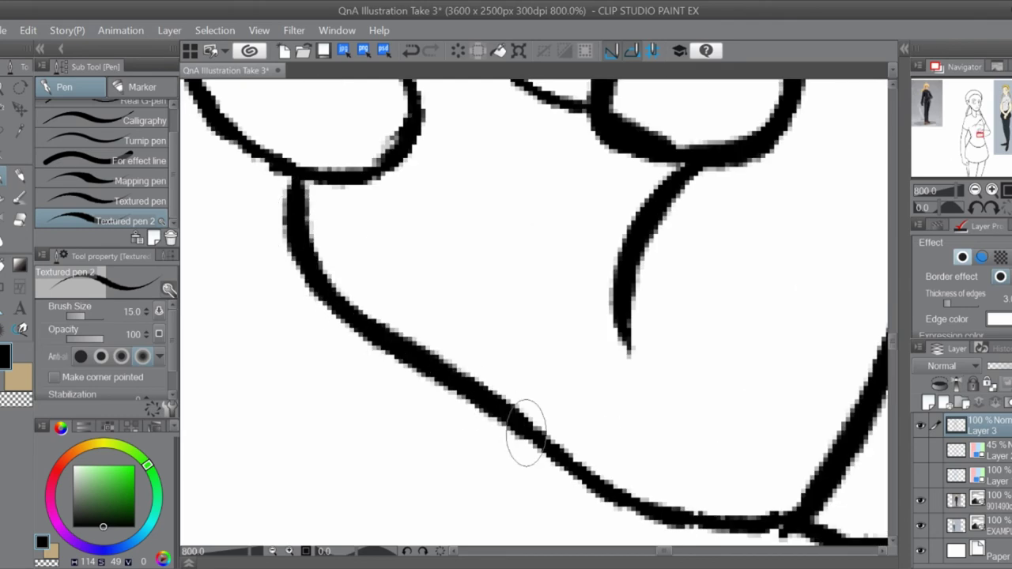
{"action": "key", "text": "ctrl+z"}
{"action": "key", "text": "ctrl+z"}
{"action": "key", "text": "ctrl+z"}
{"action": "key", "text": "ctrl+z"}
{"action": "key", "text": "ctrl+z"}
{"action": "key", "text": "ctrl+z"}
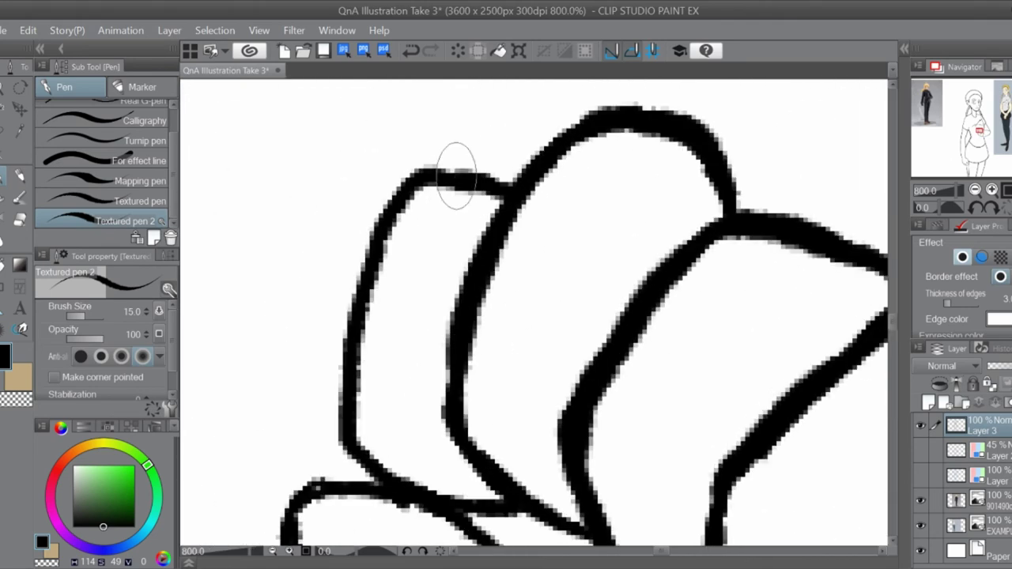
{"action": "key", "text": "ctrl+y"}
{"action": "key", "text": "ctrl+y"}
{"action": "key", "text": "ctrl+y"}
{"action": "key", "text": "ctrl+y"}
{"action": "key", "text": "ctrl+y"}
{"action": "key", "text": "ctrl+y"}
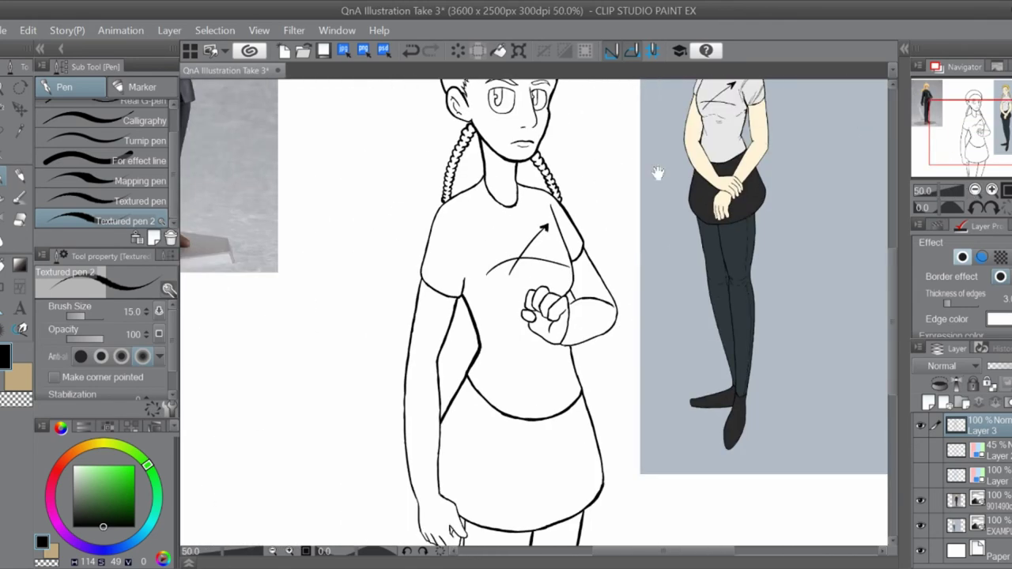
{"action": "left_click_drag", "start_coordinate": [628, 295], "coordinate": [617, 354]}
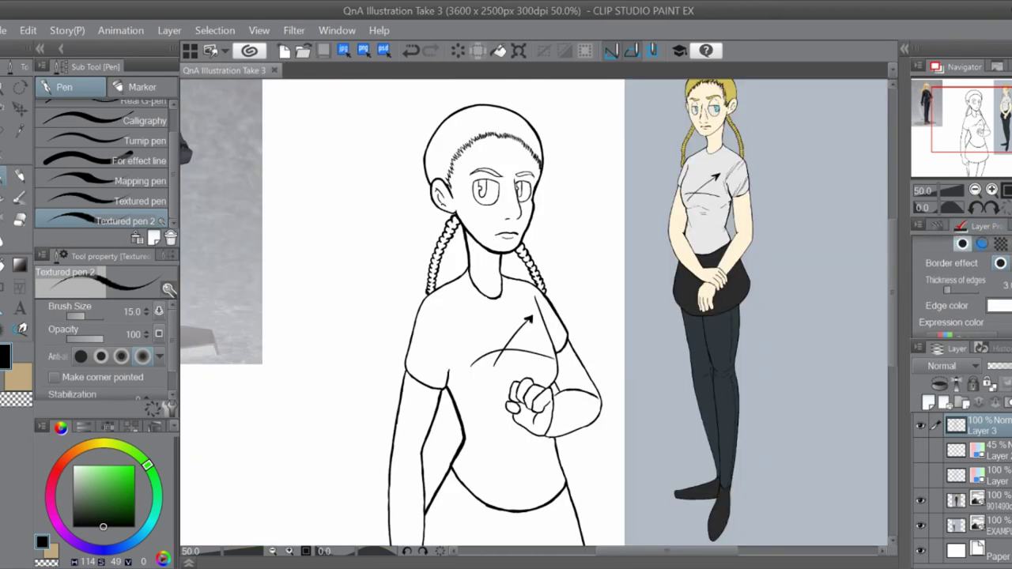
- Create Layer 4 and a folder for it below the Layer 3 line art, and recolour the paper blue-grey
{"action": "left_click", "coordinate": [929, 401]}
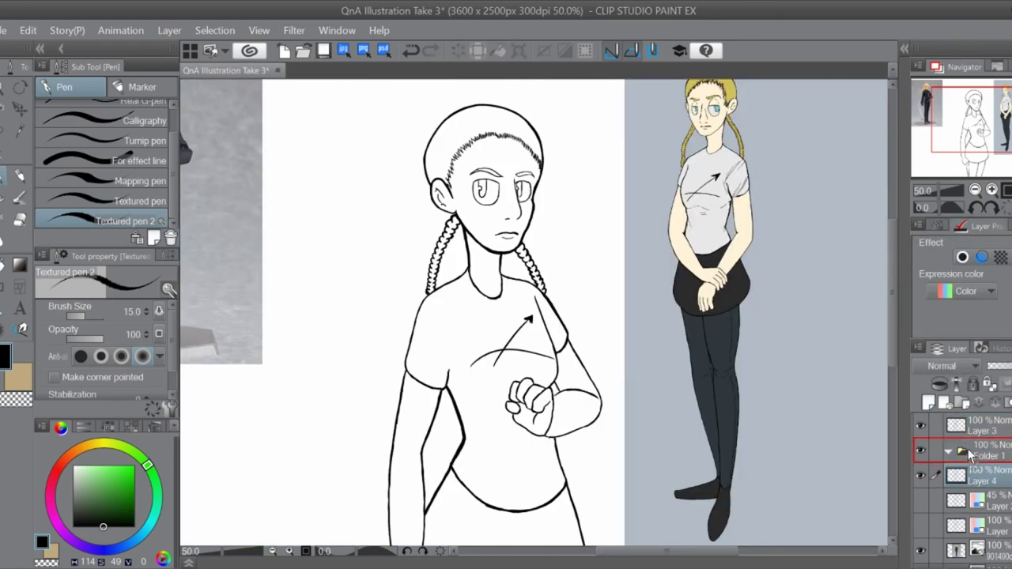
{"action": "left_click", "coordinate": [956, 554]}
{"action": "left_click", "coordinate": [107, 519]}
{"action": "left_click", "coordinate": [79, 471]}
{"action": "left_click", "coordinate": [49, 490]}
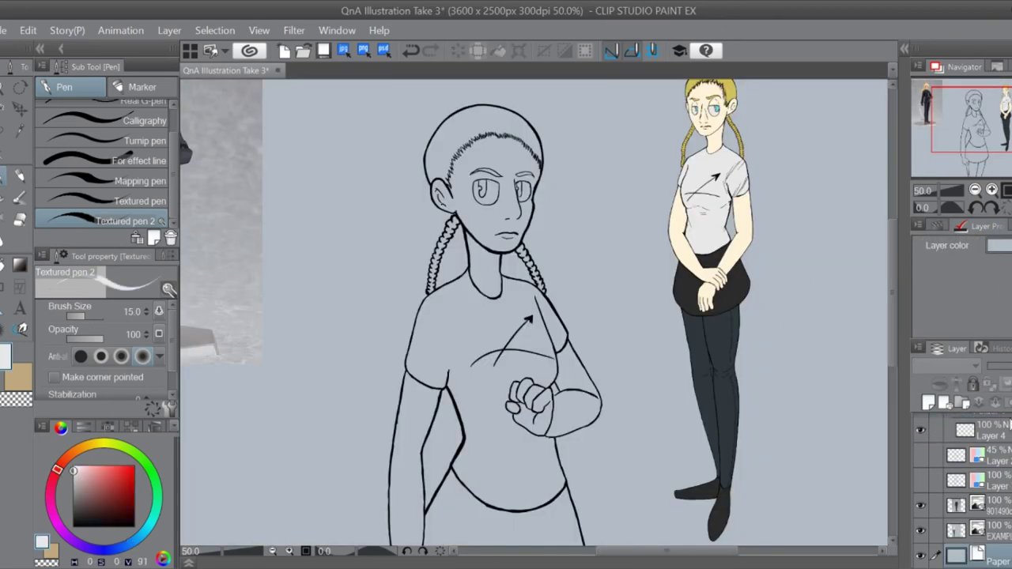
- Block in the face on Layer 4 with cream skin tone (H 42, S 15, V 100) using the Marker pen at size 100
{"action": "left_click", "coordinate": [87, 445]}
{"action": "left_click", "coordinate": [964, 429]}
{"action": "left_click", "coordinate": [142, 87]}
{"action": "mouse_move", "coordinate": [483, 146]}
{"action": "left_mouse_down"}
{"action": "mouse_move", "coordinate": [493, 259]}
{"action": "mouse_move", "coordinate": [484, 150]}
{"action": "left_mouse_up"}
{"action": "scroll", "coordinate": [484, 205], "scroll_direction": "up", "scroll_amount": 2}
{"action": "left_click_drag", "start_coordinate": [475, 237], "coordinate": [519, 384]}
{"action": "key", "text": "bracketright"}
{"action": "left_click_drag", "start_coordinate": [443, 158], "coordinate": [459, 285]}
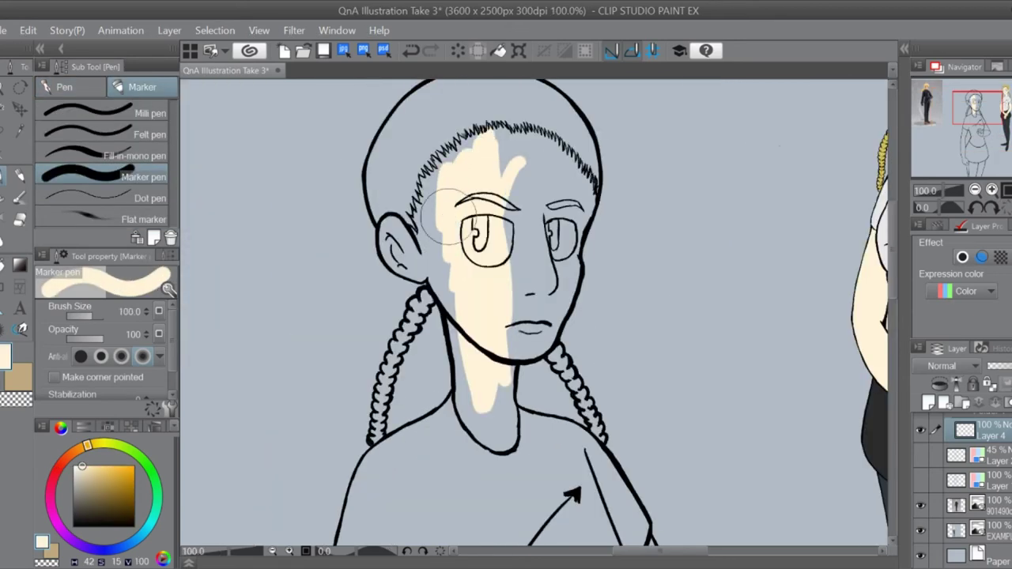
{"action": "left_click_drag", "start_coordinate": [459, 110], "coordinate": [553, 301]}
- Fill the neck, the rest of the face and the ear with the cream skin tone, using the marker at size 25
{"action": "scroll", "coordinate": [542, 304], "scroll_direction": "up", "scroll_amount": 1}
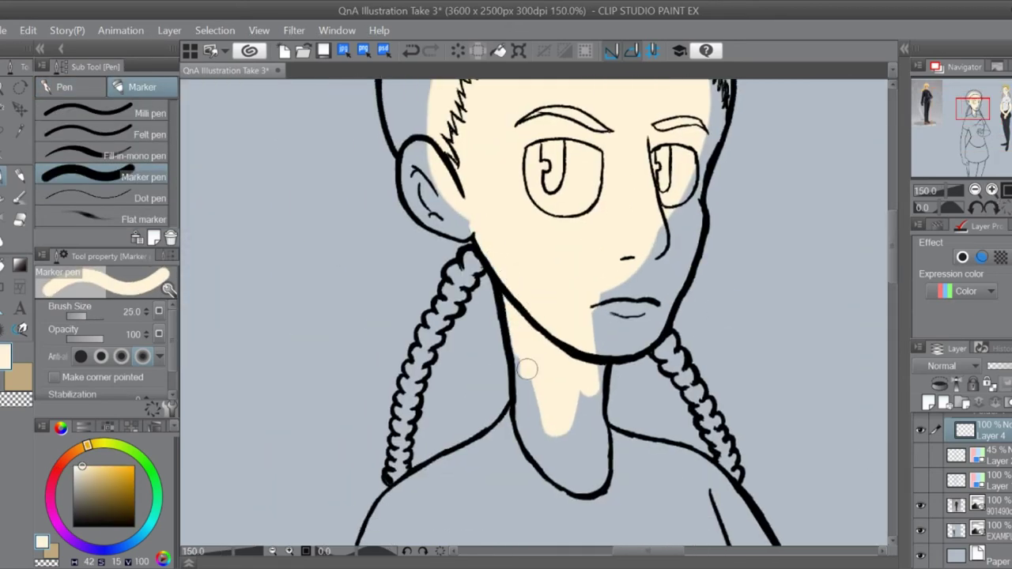
{"action": "mouse_move", "coordinate": [527, 368]}
{"action": "left_mouse_down"}
{"action": "mouse_move", "coordinate": [549, 468]}
{"action": "mouse_move", "coordinate": [591, 397]}
{"action": "mouse_move", "coordinate": [558, 454]}
{"action": "left_mouse_up"}
{"action": "scroll", "coordinate": [558, 454], "scroll_direction": "up", "scroll_amount": 2}
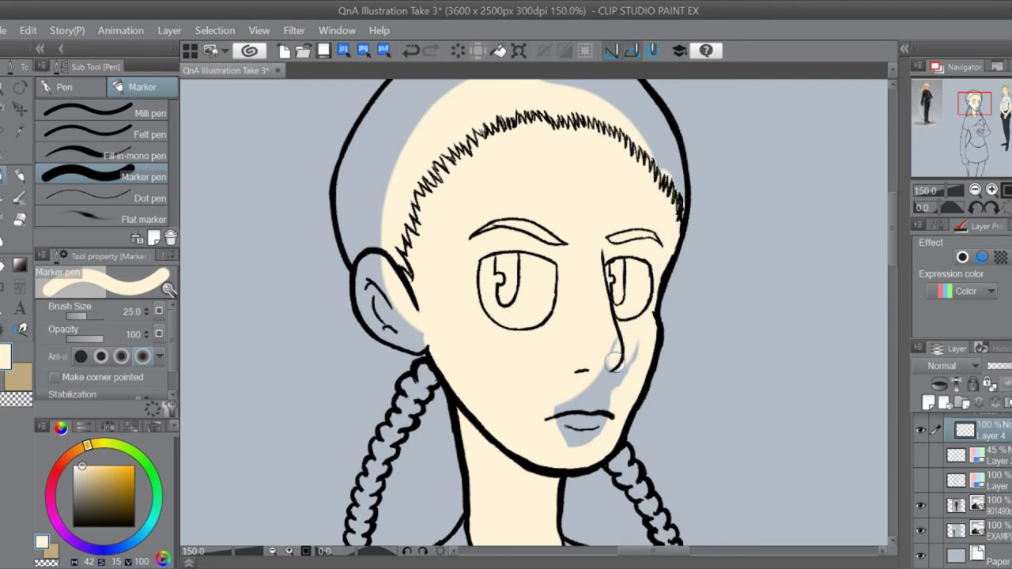
{"action": "left_click_drag", "start_coordinate": [613, 362], "coordinate": [578, 427]}
{"action": "scroll", "coordinate": [366, 292], "scroll_direction": "up", "scroll_amount": 3}
{"action": "key", "text": "bracketleft"}
{"action": "key", "text": "bracketleft"}
{"action": "key", "text": "bracketleft"}
{"action": "mouse_move", "coordinate": [384, 244]}
{"action": "left_mouse_down"}
{"action": "mouse_move", "coordinate": [501, 388]}
{"action": "mouse_move", "coordinate": [433, 332]}
{"action": "mouse_move", "coordinate": [395, 348]}
{"action": "left_mouse_up"}
{"action": "mouse_move", "coordinate": [475, 443]}
{"action": "left_mouse_down"}
{"action": "mouse_move", "coordinate": [509, 140]}
{"action": "mouse_move", "coordinate": [519, 429]}
{"action": "mouse_move", "coordinate": [434, 375]}
{"action": "mouse_move", "coordinate": [429, 204]}
{"action": "mouse_move", "coordinate": [430, 396]}
{"action": "mouse_move", "coordinate": [424, 244]}
{"action": "mouse_move", "coordinate": [518, 352]}
{"action": "mouse_move", "coordinate": [561, 172]}
{"action": "mouse_move", "coordinate": [501, 418]}
{"action": "mouse_move", "coordinate": [422, 327]}
{"action": "mouse_move", "coordinate": [397, 364]}
{"action": "mouse_move", "coordinate": [443, 380]}
{"action": "mouse_move", "coordinate": [448, 219]}
{"action": "mouse_move", "coordinate": [488, 480]}
{"action": "mouse_move", "coordinate": [487, 300]}
{"action": "left_mouse_up"}
- Fill the lowered arm down to the wrist with the cream skin tone, finishing with the marker at size 25
{"action": "key", "text": "bracketright"}
{"action": "key", "text": "bracketright"}
{"action": "key", "text": "bracketright"}
{"action": "key", "text": "bracketright"}
{"action": "key", "text": "bracketright"}
{"action": "key", "text": "bracketright"}
{"action": "key", "text": "bracketright"}
{"action": "key", "text": "bracketright"}
{"action": "key", "text": "bracketright"}
{"action": "key", "text": "bracketleft"}
{"action": "key", "text": "bracketleft"}
{"action": "key", "text": "bracketleft"}
{"action": "mouse_move", "coordinate": [488, 301]}
{"action": "left_mouse_down"}
{"action": "mouse_move", "coordinate": [405, 270]}
{"action": "mouse_move", "coordinate": [474, 380]}
{"action": "left_mouse_up"}
{"action": "key", "text": "bracketleft"}
{"action": "key", "text": "bracketleft"}
{"action": "key", "text": "bracketleft"}
{"action": "mouse_move", "coordinate": [517, 170]}
{"action": "left_mouse_down"}
{"action": "mouse_move", "coordinate": [542, 388]}
{"action": "mouse_move", "coordinate": [678, 486]}
{"action": "left_mouse_up"}
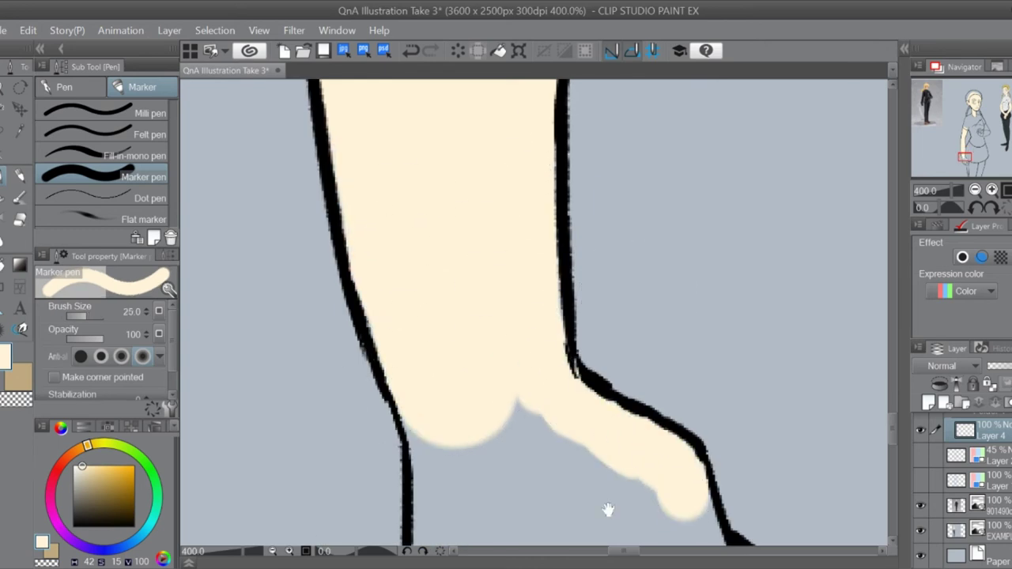
- Fill the lowered hand and its fingers with the cream skin tone, using the marker at size 17 around the thumb
{"action": "left_click_drag", "start_coordinate": [606, 511], "coordinate": [534, 298]}
{"action": "mouse_move", "coordinate": [364, 206]}
{"action": "left_mouse_down"}
{"action": "mouse_move", "coordinate": [374, 408]}
{"action": "mouse_move", "coordinate": [339, 468]}
{"action": "left_mouse_up"}
{"action": "mouse_move", "coordinate": [403, 395]}
{"action": "left_mouse_down"}
{"action": "mouse_move", "coordinate": [472, 216]}
{"action": "mouse_move", "coordinate": [551, 429]}
{"action": "mouse_move", "coordinate": [615, 381]}
{"action": "mouse_move", "coordinate": [697, 470]}
{"action": "left_mouse_up"}
{"action": "key", "text": "bracketleft"}
{"action": "key", "text": "bracketleft"}
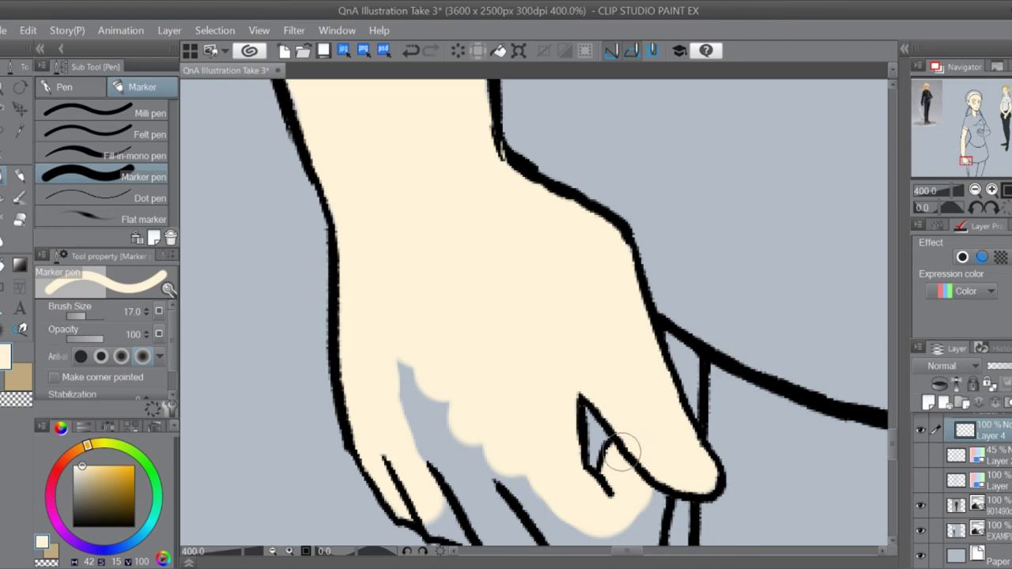
{"action": "scroll", "coordinate": [625, 411], "scroll_direction": "down", "scroll_amount": 3}
{"action": "mouse_move", "coordinate": [620, 389]}
{"action": "left_mouse_down"}
{"action": "mouse_move", "coordinate": [542, 368]}
{"action": "mouse_move", "coordinate": [606, 237]}
{"action": "mouse_move", "coordinate": [418, 311]}
{"action": "mouse_move", "coordinate": [475, 348]}
{"action": "left_mouse_up"}
- Fill the raised fist and forearm with the cream skin tone, adjusting the marker size to the areas
{"action": "key", "text": "bracketright"}
{"action": "key", "text": "bracketright"}
{"action": "key", "text": "bracketright"}
{"action": "mouse_move", "coordinate": [514, 391]}
{"action": "left_mouse_down"}
{"action": "mouse_move", "coordinate": [603, 360]}
{"action": "mouse_move", "coordinate": [427, 340]}
{"action": "left_mouse_up"}
{"action": "mouse_move", "coordinate": [295, 258]}
{"action": "left_mouse_down"}
{"action": "mouse_move", "coordinate": [362, 309]}
{"action": "mouse_move", "coordinate": [350, 355]}
{"action": "mouse_move", "coordinate": [403, 237]}
{"action": "mouse_move", "coordinate": [497, 227]}
{"action": "mouse_move", "coordinate": [639, 266]}
{"action": "mouse_move", "coordinate": [498, 502]}
{"action": "mouse_move", "coordinate": [321, 407]}
{"action": "left_mouse_up"}
{"action": "key", "text": "bracketleft"}
{"action": "key", "text": "bracketleft"}
{"action": "key", "text": "bracketright"}
{"action": "key", "text": "bracketright"}
{"action": "key", "text": "bracketright"}
{"action": "mouse_move", "coordinate": [466, 431]}
{"action": "left_mouse_down"}
{"action": "mouse_move", "coordinate": [332, 384]}
{"action": "mouse_move", "coordinate": [693, 154]}
{"action": "mouse_move", "coordinate": [855, 251]}
{"action": "left_mouse_up"}
{"action": "key", "text": "bracketright"}
{"action": "mouse_move", "coordinate": [855, 252]}
{"action": "left_mouse_down"}
{"action": "mouse_move", "coordinate": [757, 192]}
{"action": "mouse_move", "coordinate": [474, 361]}
{"action": "mouse_move", "coordinate": [443, 396]}
{"action": "left_mouse_up"}
{"action": "mouse_move", "coordinate": [650, 241]}
{"action": "left_mouse_down"}
{"action": "mouse_move", "coordinate": [603, 316]}
{"action": "mouse_move", "coordinate": [609, 546]}
{"action": "left_mouse_up"}
- Fill the raised arm's upper part up to the sleeve edge with the cream skin tone, using the marker at size 20
{"action": "key", "text": "bracketleft"}
{"action": "key", "text": "bracketleft"}
{"action": "key", "text": "bracketleft"}
{"action": "key", "text": "bracketleft"}
{"action": "mouse_move", "coordinate": [431, 498]}
{"action": "left_mouse_down"}
{"action": "mouse_move", "coordinate": [402, 418]}
{"action": "mouse_move", "coordinate": [403, 211]}
{"action": "mouse_move", "coordinate": [483, 154]}
{"action": "mouse_move", "coordinate": [684, 510]}
{"action": "left_mouse_up"}
{"action": "left_click_drag", "start_coordinate": [604, 428], "coordinate": [488, 257]}
{"action": "scroll", "coordinate": [474, 181], "scroll_direction": "up", "scroll_amount": 5}
{"action": "key", "text": "bracketleft"}
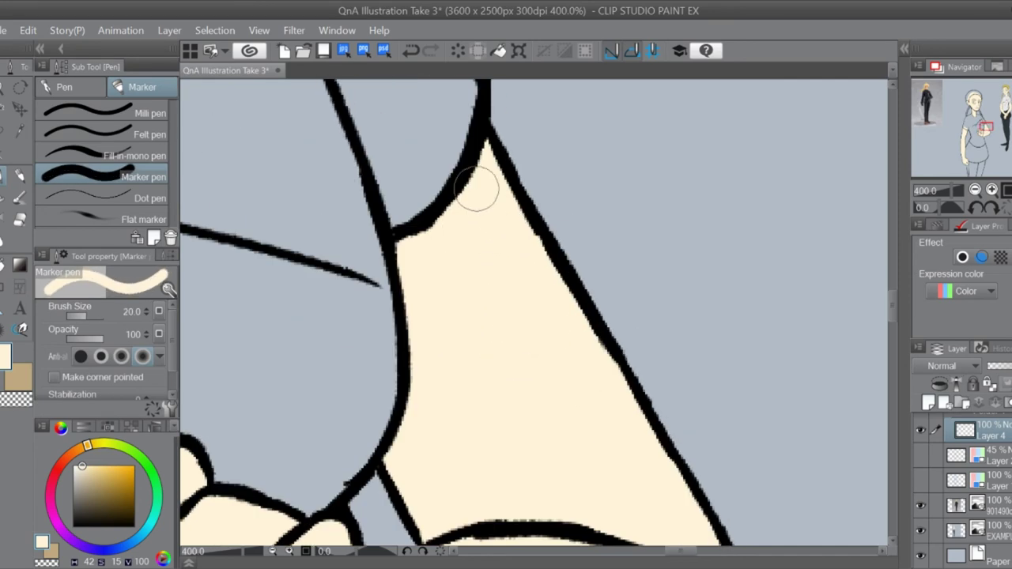
- Block in the middle of the T-shirt with light grey on the new layer, using the marker at size 80 and smaller
{"action": "scroll", "coordinate": [507, 238], "scroll_direction": "up", "scroll_amount": 5}
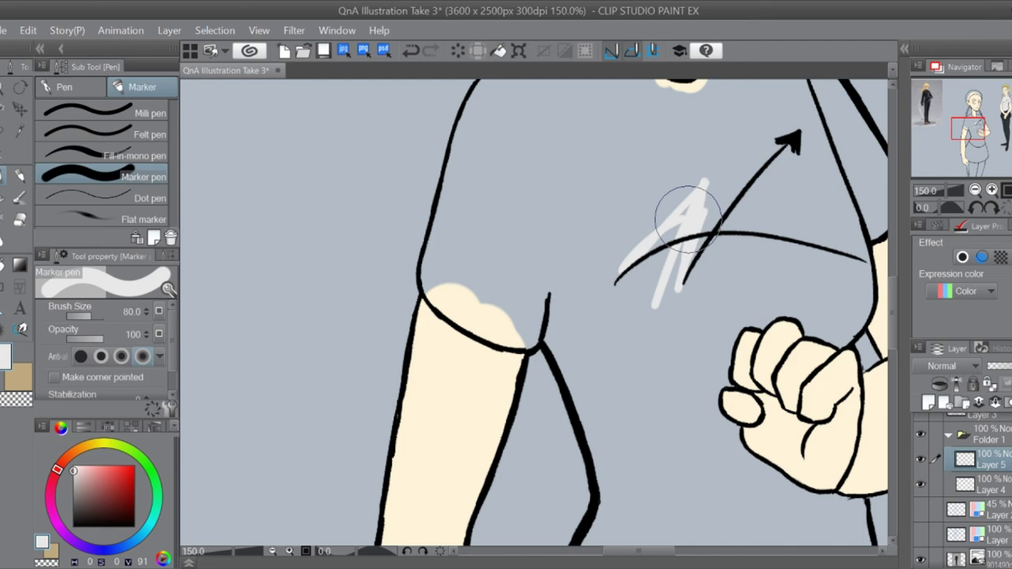
{"action": "mouse_move", "coordinate": [667, 214]}
{"action": "left_mouse_down"}
{"action": "mouse_move", "coordinate": [666, 335]}
{"action": "mouse_move", "coordinate": [639, 233]}
{"action": "left_mouse_up"}
{"action": "mouse_move", "coordinate": [480, 442]}
{"action": "left_mouse_down"}
{"action": "mouse_move", "coordinate": [515, 282]}
{"action": "mouse_move", "coordinate": [619, 207]}
{"action": "left_mouse_up"}
{"action": "key", "text": "bracketleft"}
{"action": "key", "text": "bracketleft"}
{"action": "key", "text": "bracketleft"}
{"action": "key", "text": "bracketleft"}
{"action": "key", "text": "bracketright"}
{"action": "key", "text": "bracketright"}
{"action": "key", "text": "bracketright"}
{"action": "key", "text": "bracketright"}
{"action": "key", "text": "bracketright"}
{"action": "scroll", "coordinate": [694, 259], "scroll_direction": "up", "scroll_amount": 5}
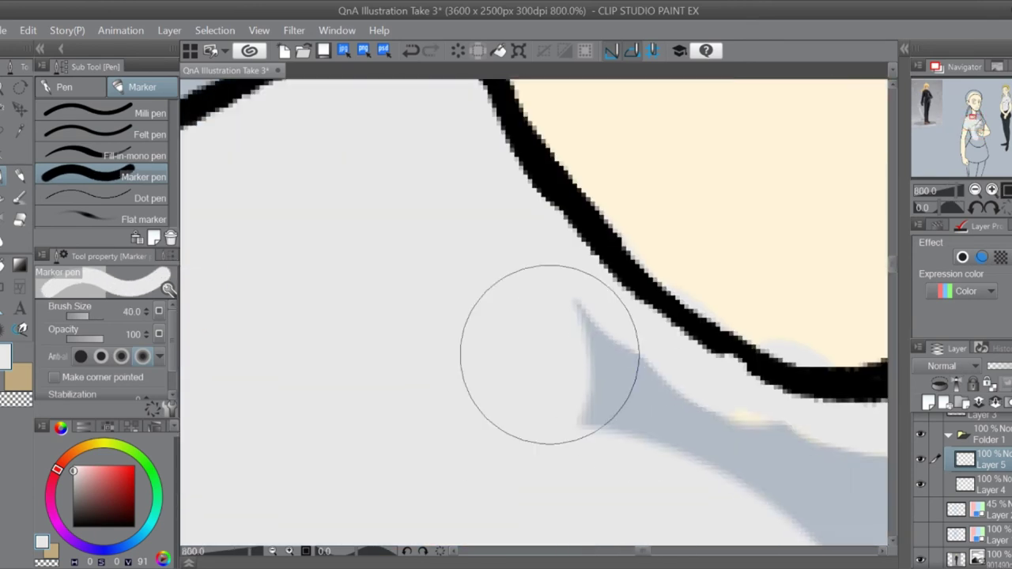
- Fill the T-shirt around the neckline and along the shoulder with light grey, using the marker at size 12
{"action": "scroll", "coordinate": [612, 393], "scroll_direction": "down", "scroll_amount": 4}
{"action": "scroll", "coordinate": [613, 393], "scroll_direction": "up", "scroll_amount": 3}
{"action": "key", "text": "bracketleft"}
{"action": "key", "text": "bracketleft"}
{"action": "key", "text": "bracketleft"}
{"action": "key", "text": "bracketleft"}
{"action": "key", "text": "bracketleft"}
{"action": "key", "text": "bracketleft"}
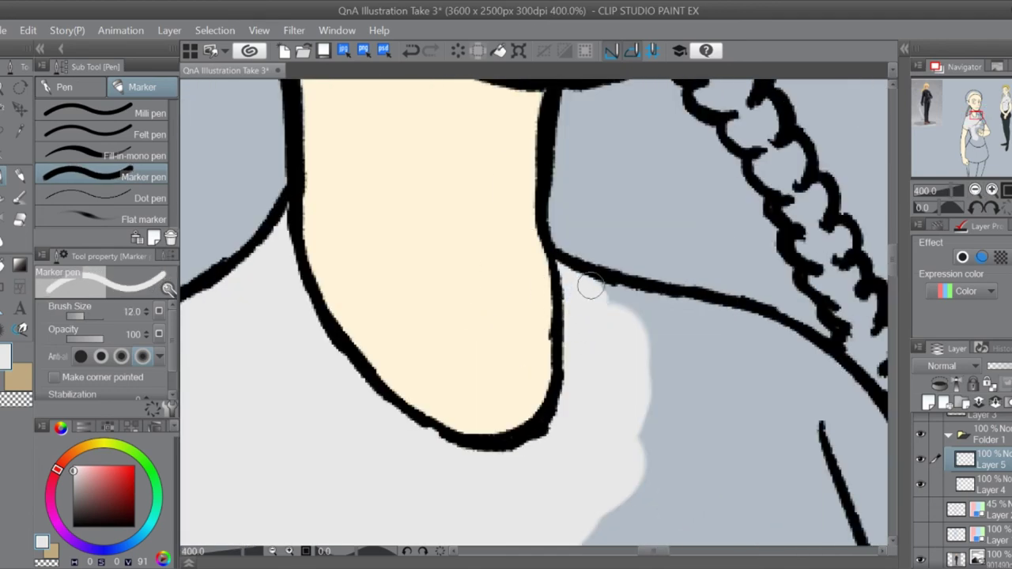
{"action": "left_click_drag", "start_coordinate": [592, 284], "coordinate": [791, 443]}
- Fill the lower edge of the lowered arm's sleeve and the adjoining gap with light grey, using marker sizes 15 and 20
{"action": "scroll", "coordinate": [600, 225], "scroll_direction": "down", "scroll_amount": 4}
{"action": "scroll", "coordinate": [600, 225], "scroll_direction": "up", "scroll_amount": 4}
{"action": "left_click_drag", "start_coordinate": [368, 379], "coordinate": [414, 380]}
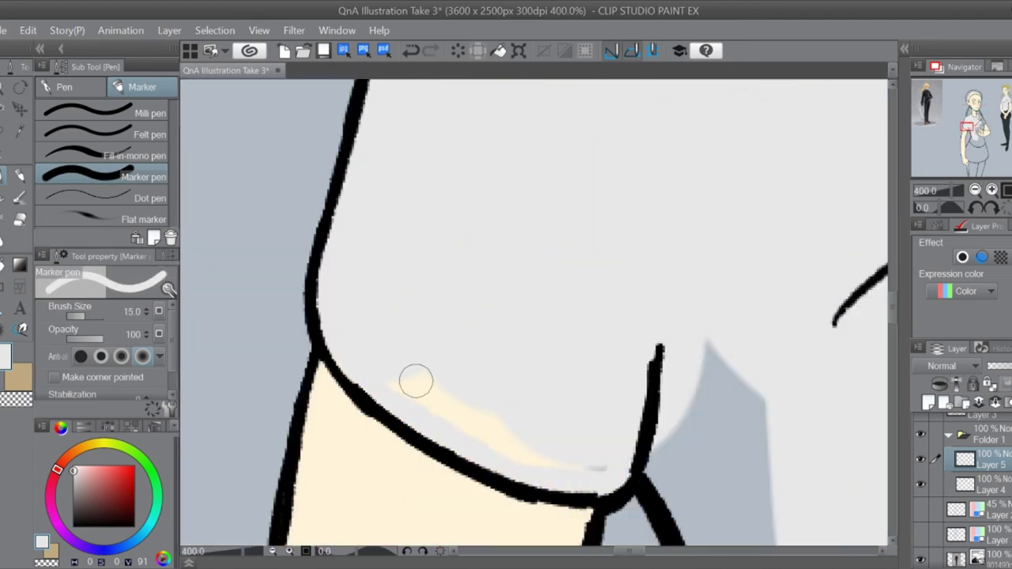
{"action": "key", "text": "ctrl+z"}
{"action": "key", "text": "bracketright"}
{"action": "key", "text": "bracketright"}
{"action": "mouse_move", "coordinate": [739, 412]}
{"action": "left_mouse_down"}
{"action": "mouse_move", "coordinate": [738, 514]}
{"action": "mouse_move", "coordinate": [679, 326]}
{"action": "left_mouse_up"}
{"action": "scroll", "coordinate": [679, 326], "scroll_direction": "down", "scroll_amount": 4}
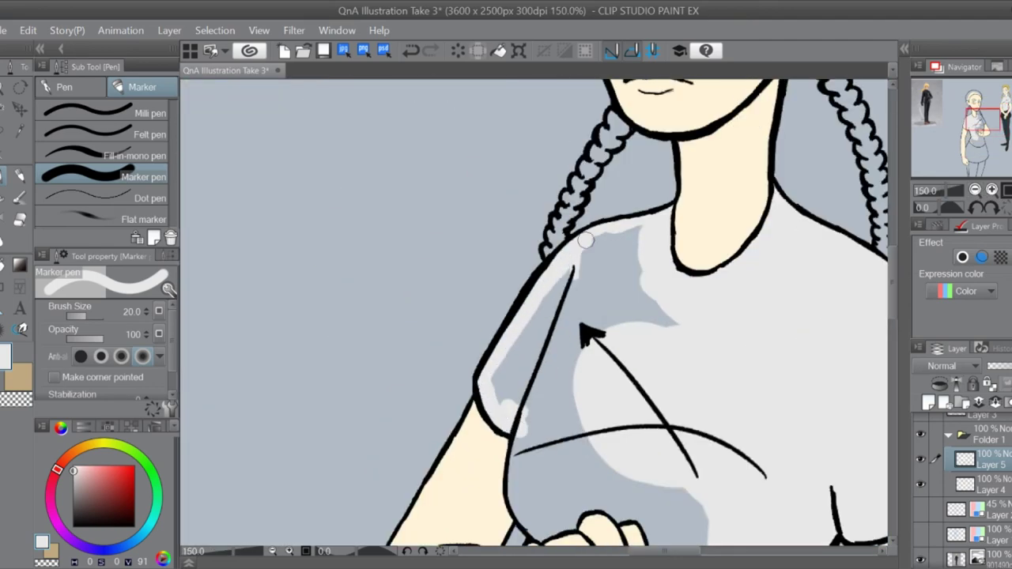
- Fill the raised arm's sleeve, shoulder and chest side with light grey, using the marker at sizes 20 and 30
{"action": "left_click_drag", "start_coordinate": [585, 241], "coordinate": [510, 411]}
{"action": "key", "text": "bracketright"}
{"action": "key", "text": "bracketright"}
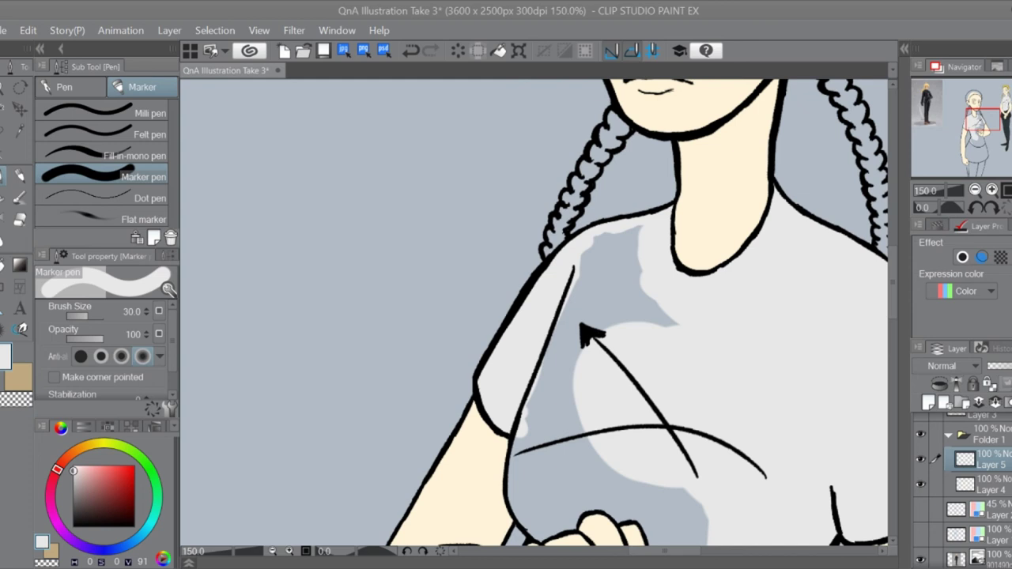
{"action": "left_click_drag", "start_coordinate": [605, 293], "coordinate": [585, 380]}
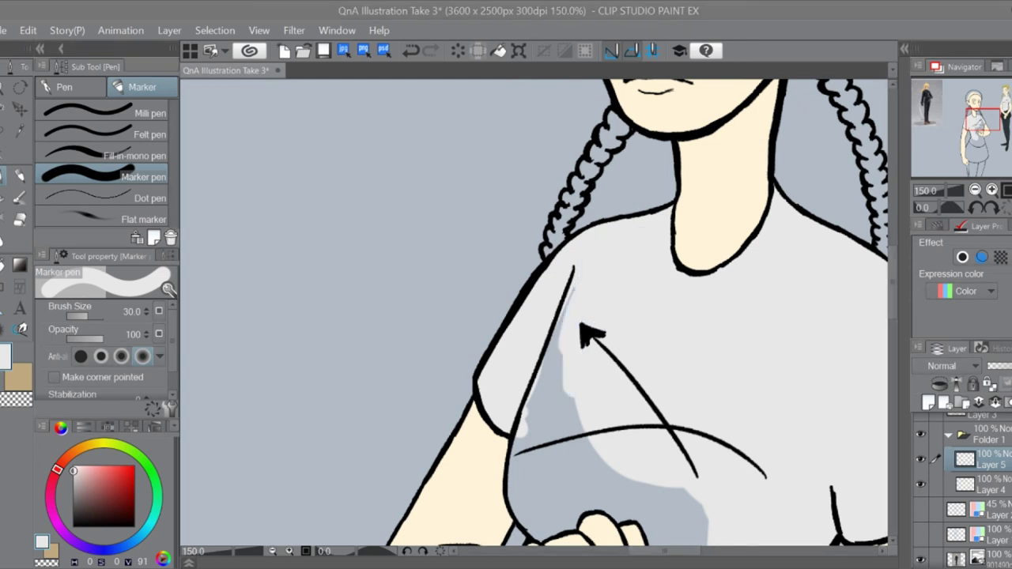
{"action": "left_click_drag", "start_coordinate": [569, 301], "coordinate": [553, 455]}
{"action": "left_click_drag", "start_coordinate": [610, 389], "coordinate": [574, 245]}
{"action": "left_click_drag", "start_coordinate": [504, 273], "coordinate": [487, 360]}
{"action": "left_click_drag", "start_coordinate": [559, 338], "coordinate": [576, 329]}
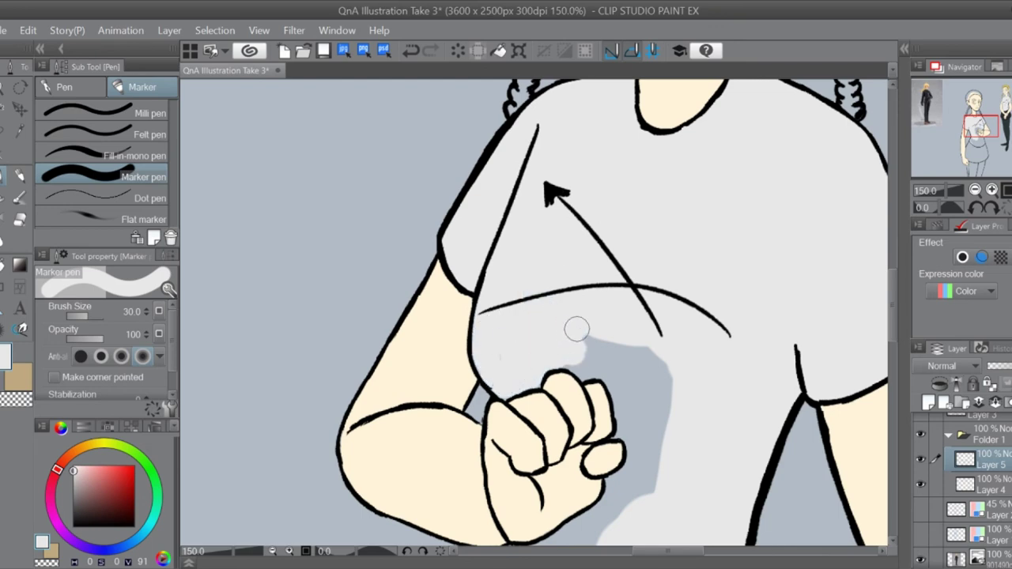
- Fill the T-shirt around the raised fist's fingers with light grey, reducing the marker to size 15 near the outlines
{"action": "mouse_move", "coordinate": [587, 363]}
{"action": "left_mouse_down"}
{"action": "mouse_move", "coordinate": [639, 486]}
{"action": "mouse_move", "coordinate": [632, 506]}
{"action": "left_mouse_up"}
{"action": "scroll", "coordinate": [543, 432], "scroll_direction": "up", "scroll_amount": 3}
{"action": "key", "text": "bracketleft"}
{"action": "key", "text": "bracketleft"}
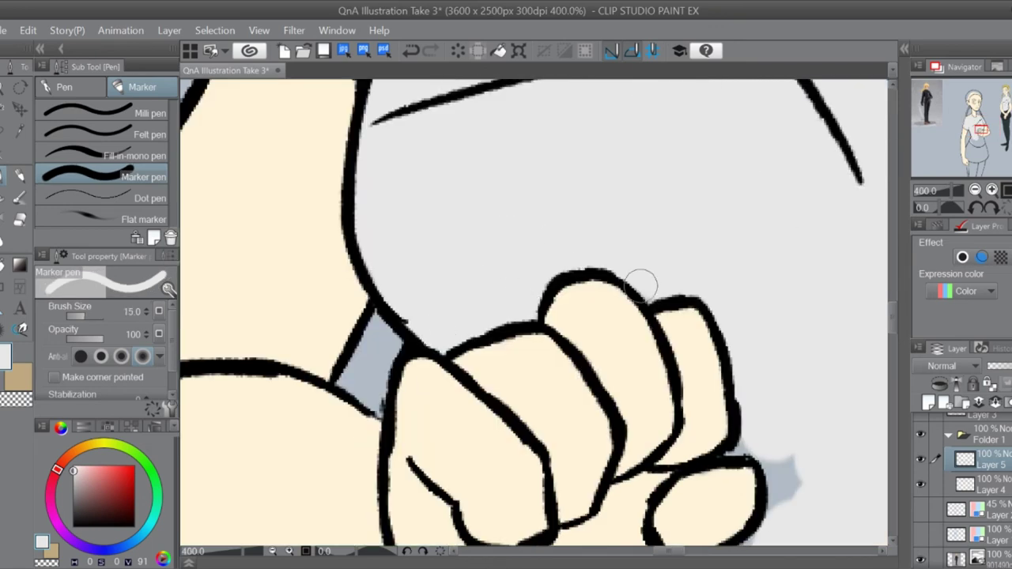
{"action": "scroll", "coordinate": [710, 321], "scroll_direction": "down", "scroll_amount": 2}
{"action": "scroll", "coordinate": [710, 321], "scroll_direction": "down", "scroll_amount": 3}
- Fill the remaining lower and inner areas of the T-shirt with light grey, enlarging the marker to size 70
{"action": "key", "text": "bracketright"}
{"action": "key", "text": "bracketright"}
{"action": "mouse_move", "coordinate": [736, 182]}
{"action": "left_mouse_down"}
{"action": "mouse_move", "coordinate": [688, 244]}
{"action": "mouse_move", "coordinate": [369, 403]}
{"action": "mouse_move", "coordinate": [356, 506]}
{"action": "left_mouse_up"}
{"action": "mouse_move", "coordinate": [764, 102]}
{"action": "left_mouse_down"}
{"action": "mouse_move", "coordinate": [605, 515]}
{"action": "mouse_move", "coordinate": [813, 324]}
{"action": "left_mouse_up"}
{"action": "scroll", "coordinate": [439, 263], "scroll_direction": "down", "scroll_amount": 3}
{"action": "key", "text": "bracketright"}
{"action": "key", "text": "bracketright"}
{"action": "key", "text": "bracketright"}
{"action": "key", "text": "bracketright"}
{"action": "mouse_move", "coordinate": [440, 262]}
{"action": "left_mouse_down"}
{"action": "mouse_move", "coordinate": [526, 306]}
{"action": "mouse_move", "coordinate": [569, 261]}
{"action": "left_mouse_up"}
{"action": "scroll", "coordinate": [386, 387], "scroll_direction": "up", "scroll_amount": 5}
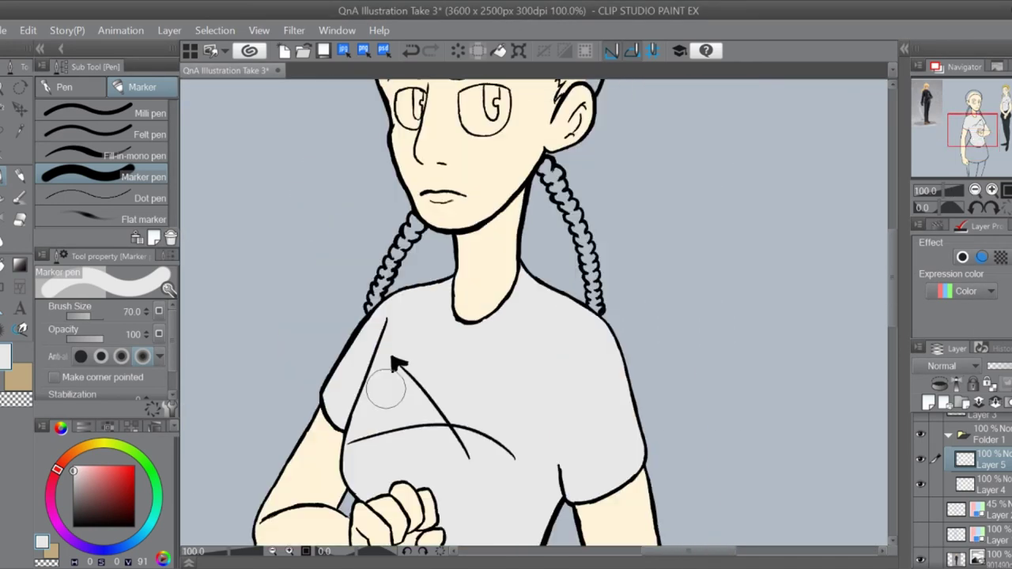
- Sample the blonde hair colour from the coloured reference and block in the top of the hair at marker size 70
{"action": "scroll", "coordinate": [750, 188], "scroll_direction": "up", "scroll_amount": 3}
{"action": "scroll", "coordinate": [750, 188], "scroll_direction": "right", "scroll_amount": 5}
{"action": "left_click", "coordinate": [632, 169], "text": "alt"}
{"action": "scroll", "coordinate": [633, 169], "scroll_direction": "left", "scroll_amount": 4}
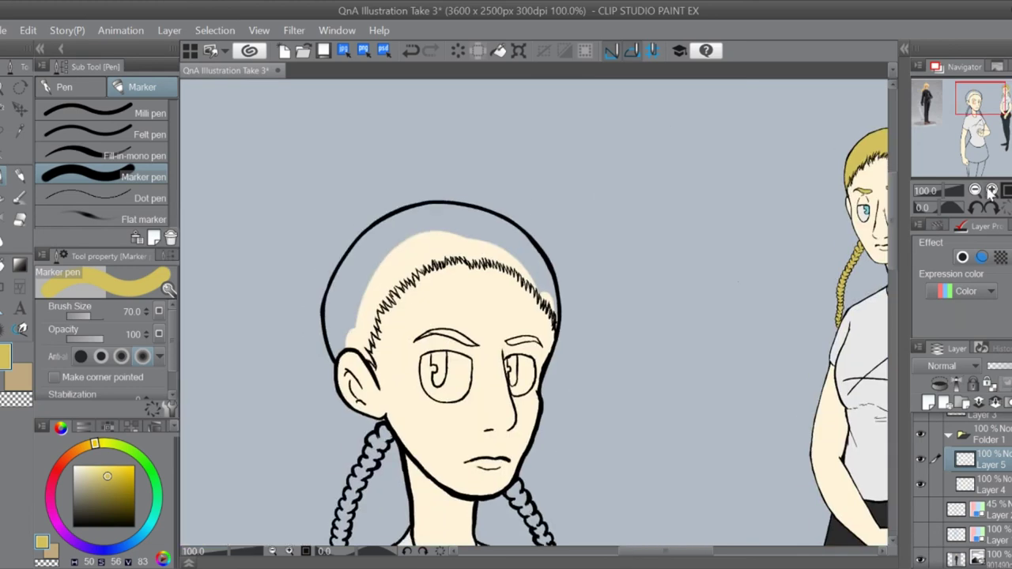
{"action": "scroll", "coordinate": [506, 237], "scroll_direction": "up", "scroll_amount": 2}
{"action": "left_click_drag", "start_coordinate": [446, 300], "coordinate": [598, 139]}
{"action": "scroll", "coordinate": [561, 170], "scroll_direction": "up", "scroll_amount": 2}
{"action": "scroll", "coordinate": [560, 169], "scroll_direction": "down", "scroll_amount": 2}
{"action": "scroll", "coordinate": [458, 232], "scroll_direction": "up", "scroll_amount": 4}
- Fill the hair along the head outline and down around the ear with blonde, reducing the marker from size 25 to 10
{"action": "key", "text": "bracketleft"}
{"action": "key", "text": "bracketleft"}
{"action": "key", "text": "bracketleft"}
{"action": "key", "text": "bracketleft"}
{"action": "key", "text": "bracketleft"}
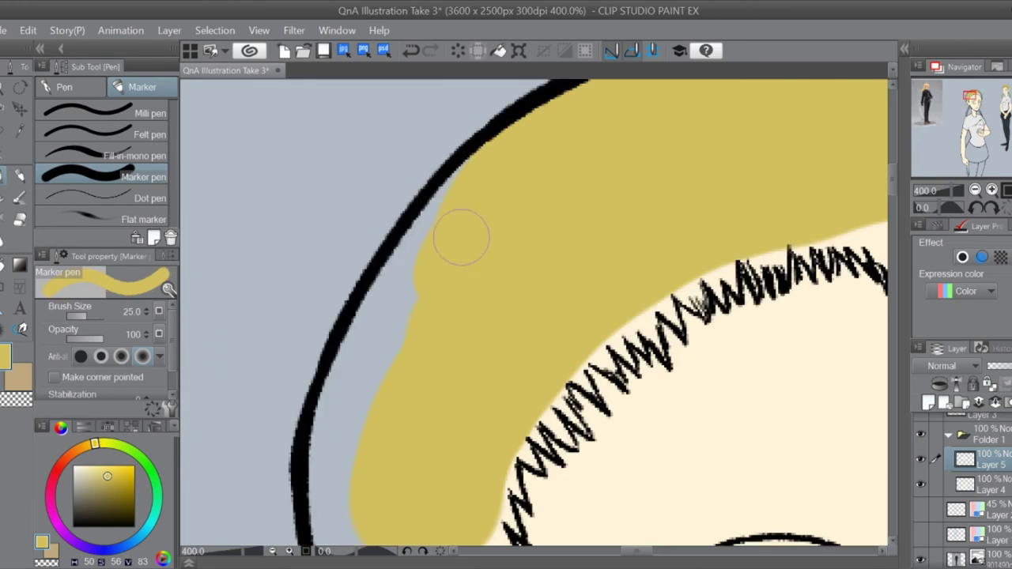
{"action": "mouse_move", "coordinate": [459, 232]}
{"action": "left_mouse_down"}
{"action": "mouse_move", "coordinate": [337, 386]}
{"action": "mouse_move", "coordinate": [447, 427]}
{"action": "left_mouse_up"}
{"action": "key", "text": "bracketleft"}
{"action": "key", "text": "bracketleft"}
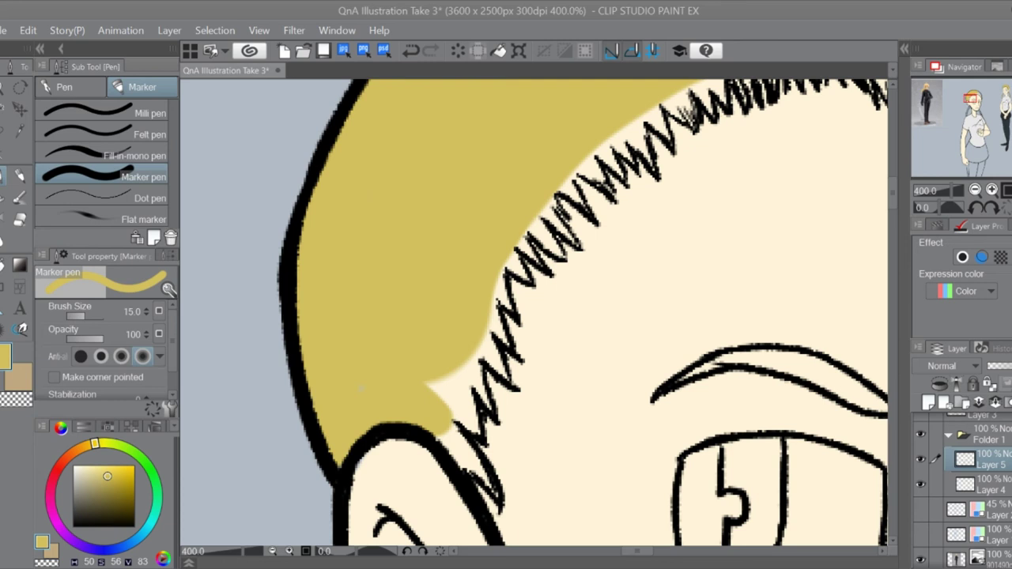
{"action": "mouse_move", "coordinate": [447, 433]}
{"action": "left_mouse_down"}
{"action": "mouse_move", "coordinate": [472, 465]}
{"action": "mouse_move", "coordinate": [459, 503]}
{"action": "left_mouse_up"}
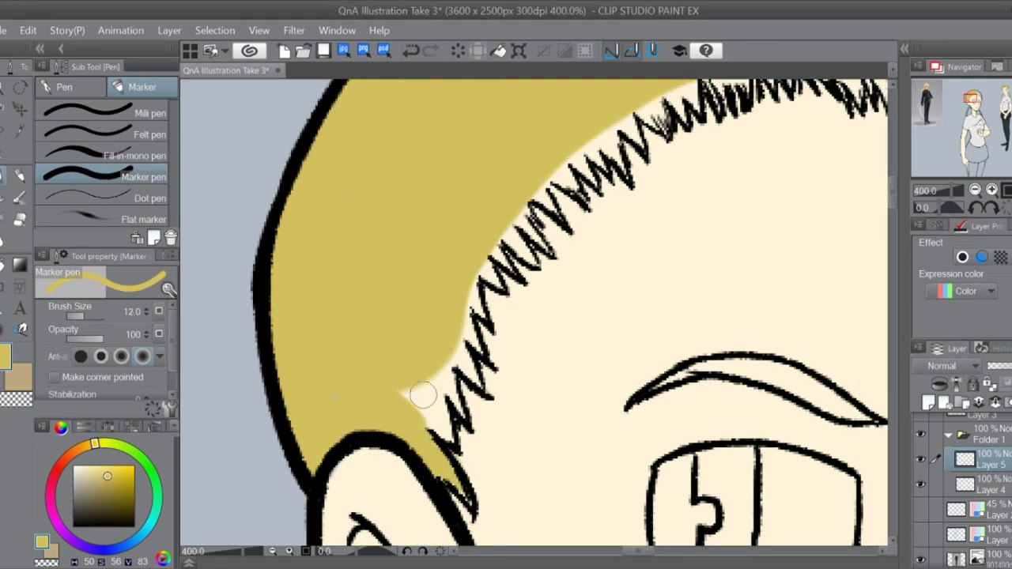
{"action": "key", "text": "bracketleft"}
{"action": "left_click_drag", "start_coordinate": [420, 398], "coordinate": [429, 414]}
- Hide the skin layer and fill the hair up to the jagged hairline with blonde, using marker sizes 10 and 6
{"action": "left_click", "coordinate": [921, 484]}
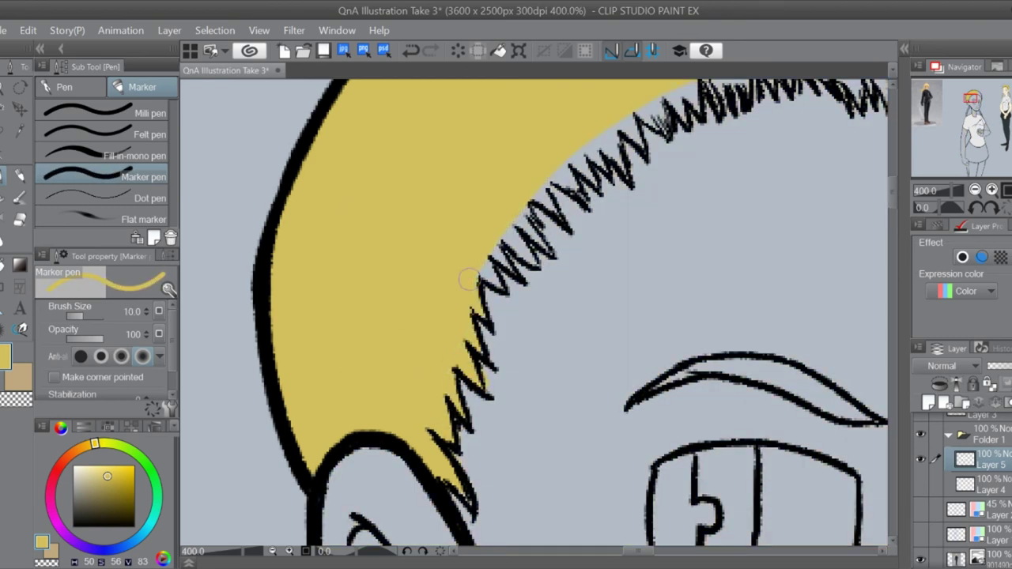
{"action": "left_click_drag", "start_coordinate": [540, 247], "coordinate": [407, 305]}
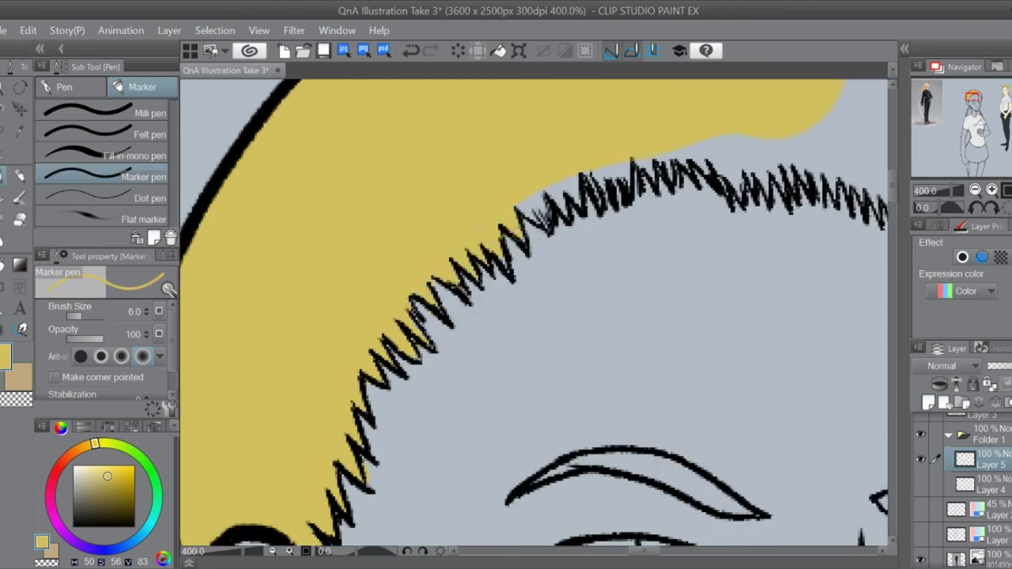
{"action": "left_click_drag", "start_coordinate": [546, 214], "coordinate": [506, 286]}
{"action": "key", "text": "ctrl+z"}
{"action": "left_click_drag", "start_coordinate": [641, 79], "coordinate": [409, 235]}
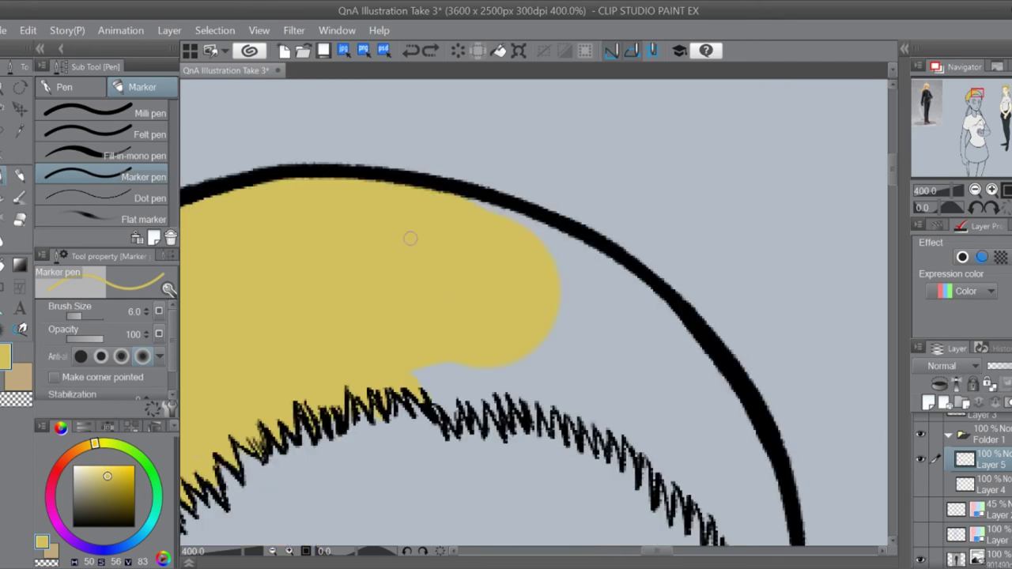
- Fill the far side of the hair between outline and hairline with blonde, using the marker at up to size 20
{"action": "key", "text": "bracketright"}
{"action": "left_click_drag", "start_coordinate": [577, 285], "coordinate": [736, 462]}
{"action": "key", "text": "bracketright"}
{"action": "key", "text": "bracketright"}
{"action": "key", "text": "bracketright"}
{"action": "key", "text": "bracketright"}
{"action": "key", "text": "bracketright"}
{"action": "key", "text": "bracketright"}
{"action": "left_click_drag", "start_coordinate": [523, 393], "coordinate": [564, 288]}
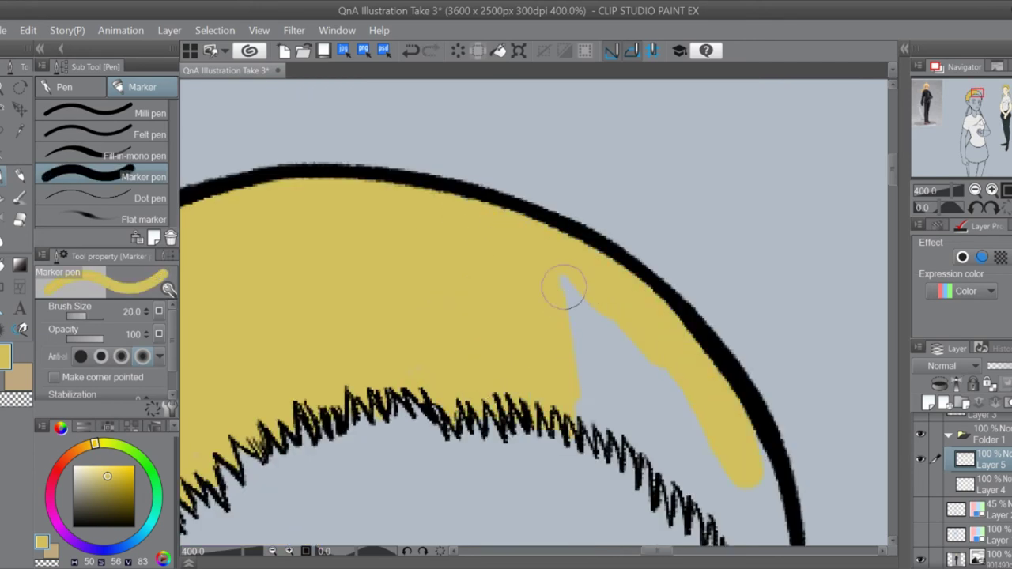
{"action": "left_click_drag", "start_coordinate": [554, 396], "coordinate": [435, 245]}
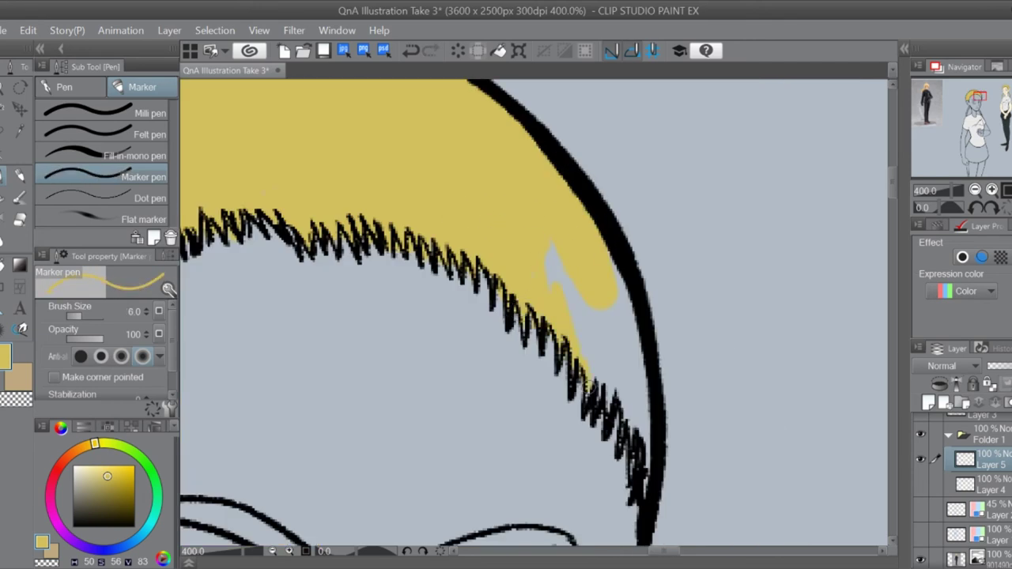
- Choose a dark slate colour (H 203, S 22, V 24) and block in the trouser legs with a much larger marker
{"action": "left_click", "coordinate": [975, 189]}
{"action": "left_click_drag", "start_coordinate": [553, 395], "coordinate": [553, 119]}
{"action": "left_click", "coordinate": [86, 513]}
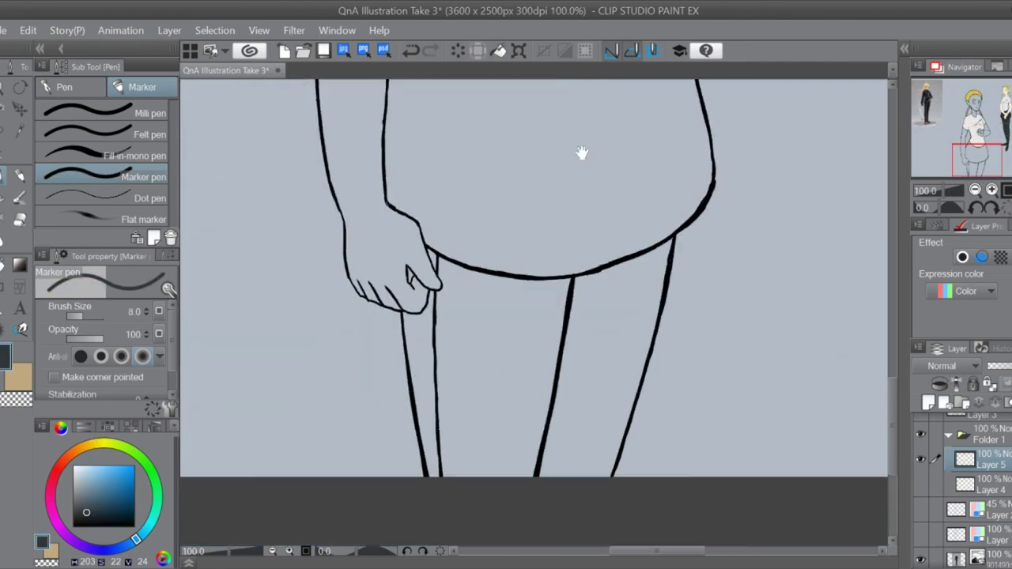
{"action": "key", "text": "bracketright"}
{"action": "key", "text": "bracketright"}
{"action": "key", "text": "bracketright"}
{"action": "key", "text": "bracketright"}
{"action": "key", "text": "bracketright"}
{"action": "key", "text": "bracketright"}
{"action": "key", "text": "bracketright"}
{"action": "key", "text": "bracketright"}
{"action": "mouse_move", "coordinate": [577, 182]}
{"action": "left_mouse_down"}
{"action": "mouse_move", "coordinate": [572, 287]}
{"action": "mouse_move", "coordinate": [625, 202]}
{"action": "mouse_move", "coordinate": [632, 282]}
{"action": "mouse_move", "coordinate": [508, 361]}
{"action": "mouse_move", "coordinate": [515, 253]}
{"action": "mouse_move", "coordinate": [491, 159]}
{"action": "left_mouse_up"}
{"action": "scroll", "coordinate": [371, 330], "scroll_direction": "up", "scroll_amount": 1}
- Fill the trousers around the lowered hand and up to the apron hem with dark slate, using marker sizes 17 and 8
{"action": "key", "text": "bracketleft"}
{"action": "key", "text": "bracketleft"}
{"action": "key", "text": "bracketleft"}
{"action": "key", "text": "bracketleft"}
{"action": "key", "text": "bracketleft"}
{"action": "key", "text": "bracketleft"}
{"action": "key", "text": "bracketleft"}
{"action": "key", "text": "bracketleft"}
{"action": "key", "text": "bracketleft"}
{"action": "key", "text": "bracketleft"}
{"action": "key", "text": "bracketleft"}
{"action": "left_click_drag", "start_coordinate": [371, 330], "coordinate": [431, 386]}
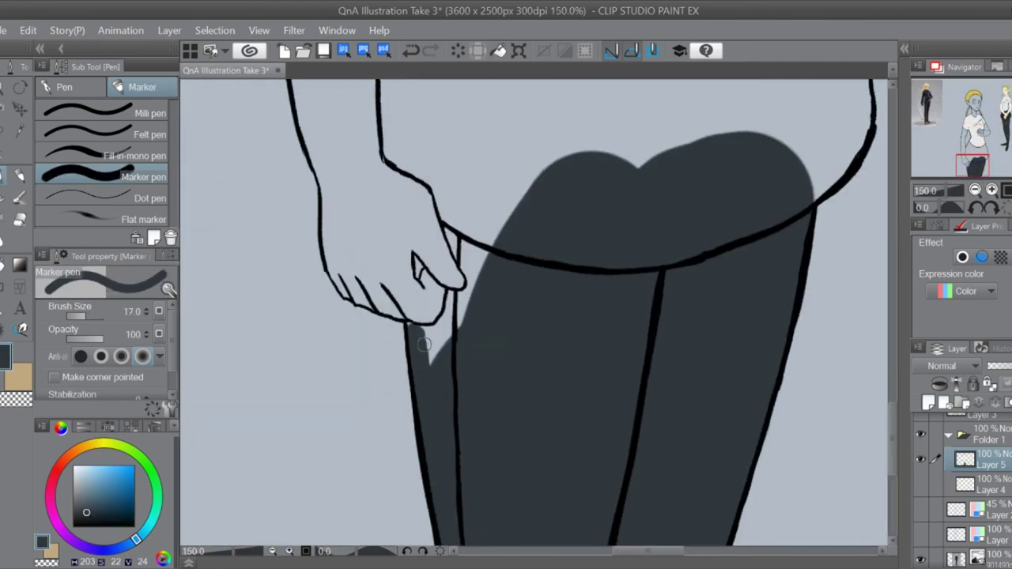
{"action": "key", "text": "bracketleft"}
{"action": "key", "text": "bracketleft"}
{"action": "key", "text": "bracketleft"}
{"action": "key", "text": "bracketleft"}
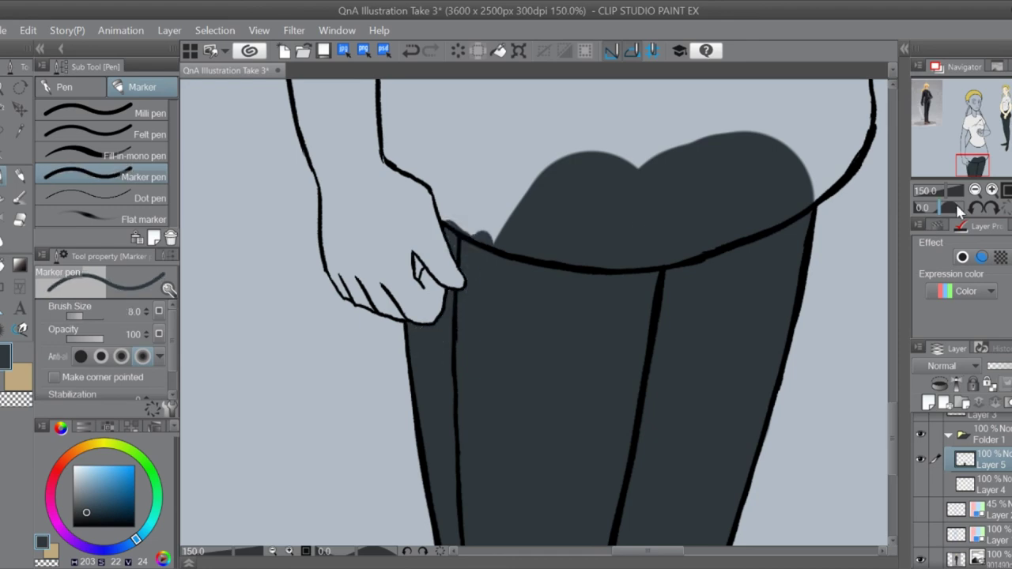
- Fill both eyes with off-white (H 30, S 2, V 93), using the marker at size 40 and size 15 in the narrower eye
{"action": "left_click_drag", "start_coordinate": [977, 168], "coordinate": [972, 164]}
{"action": "left_click", "coordinate": [990, 190]}
{"action": "left_click", "coordinate": [991, 95]}
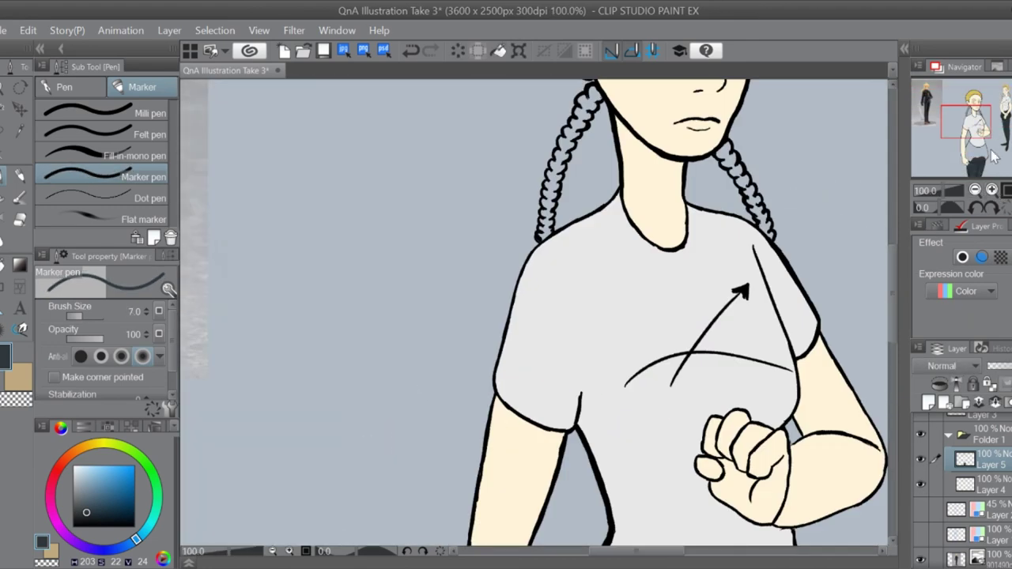
{"action": "scroll", "coordinate": [680, 326], "scroll_direction": "up", "scroll_amount": 5}
{"action": "key", "text": "bracketright"}
{"action": "key", "text": "bracketright"}
{"action": "key", "text": "bracketright"}
{"action": "key", "text": "bracketright"}
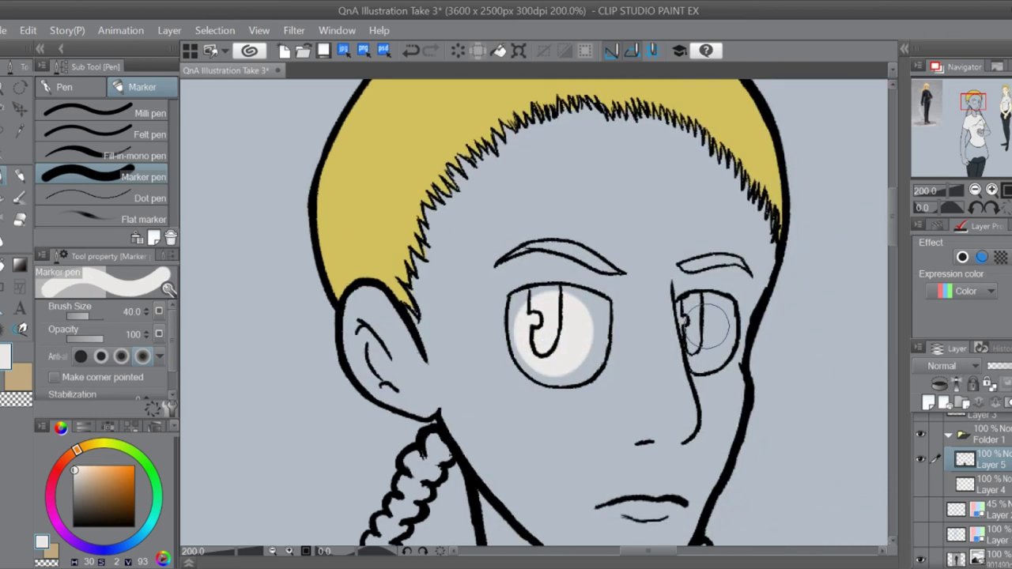
{"action": "mouse_move", "coordinate": [680, 326]}
{"action": "left_mouse_down"}
{"action": "mouse_move", "coordinate": [664, 441]}
{"action": "mouse_move", "coordinate": [557, 451]}
{"action": "mouse_move", "coordinate": [506, 379]}
{"action": "left_mouse_up"}
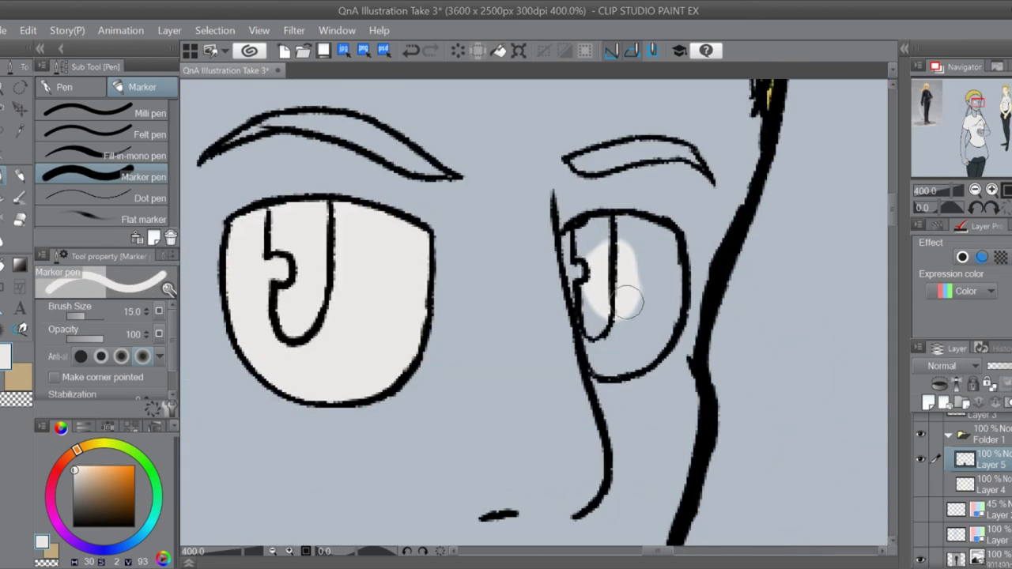
{"action": "mouse_move", "coordinate": [610, 293]}
{"action": "left_mouse_down"}
{"action": "mouse_move", "coordinate": [628, 355]}
{"action": "mouse_move", "coordinate": [617, 316]}
{"action": "left_mouse_up"}
{"action": "key", "text": "bracketleft"}
- Sample the blonde from the hair and fill both eyebrows with it, rotating the canvas to -60 degrees and using small marker sizes
{"action": "left_click", "coordinate": [769, 250], "text": "alt"}
{"action": "left_click_drag", "start_coordinate": [769, 250], "coordinate": [822, 84]}
{"action": "key", "text": "minus"}
{"action": "key", "text": "minus"}
{"action": "key", "text": "minus"}
{"action": "key", "text": "minus"}
{"action": "key", "text": "bracketleft"}
{"action": "key", "text": "bracketleft"}
{"action": "key", "text": "bracketleft"}
{"action": "key", "text": "bracketleft"}
{"action": "key", "text": "bracketleft"}
{"action": "key", "text": "bracketleft"}
{"action": "left_click_drag", "start_coordinate": [479, 397], "coordinate": [476, 423]}
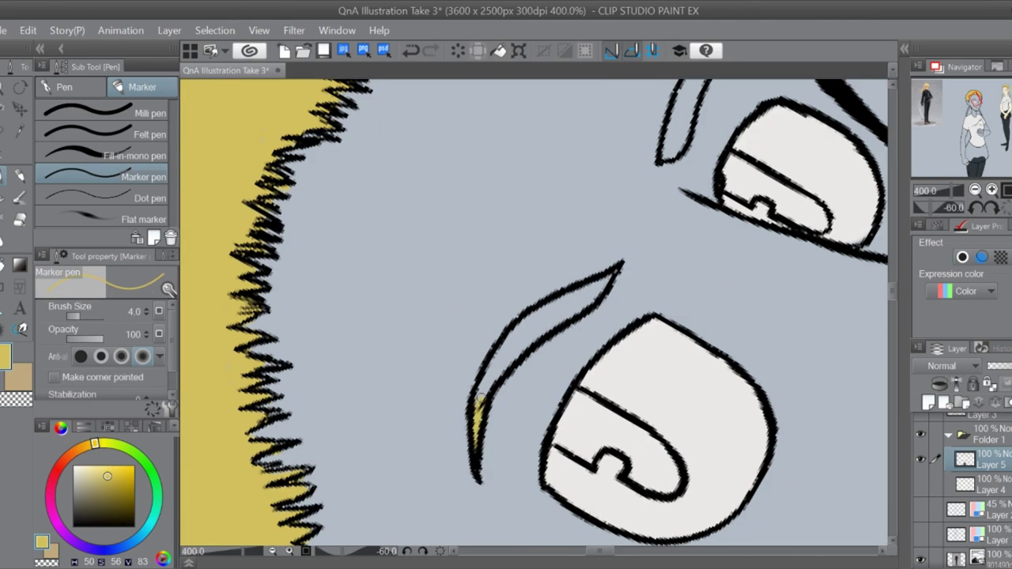
{"action": "left_click_drag", "start_coordinate": [663, 154], "coordinate": [584, 336]}
{"action": "scroll", "coordinate": [608, 276], "scroll_direction": "down", "scroll_amount": 6}
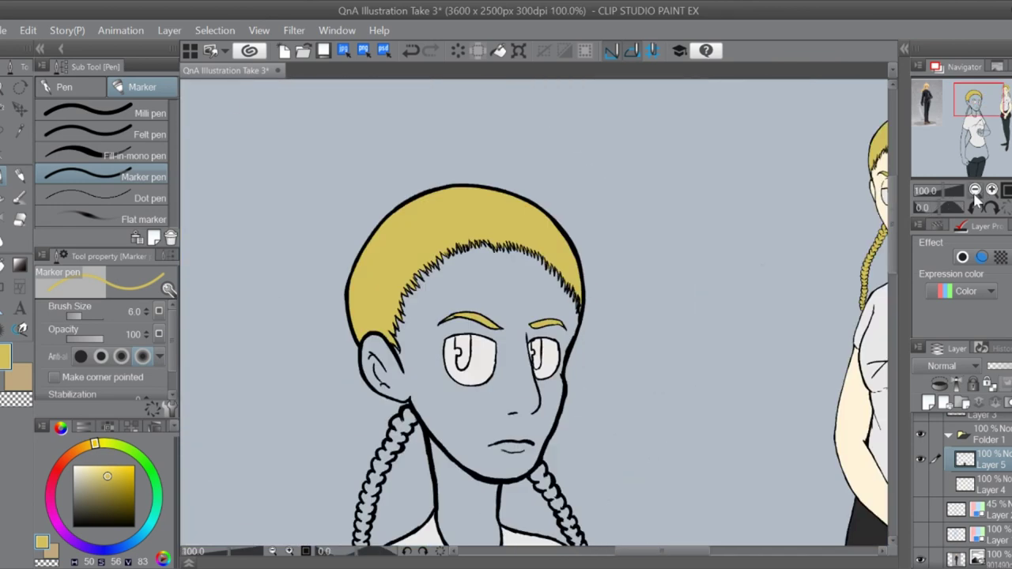
- Add a new layer and sample the near-black (H 0, S 0, V 17) from the reference figure for the apron
{"action": "left_click_drag", "start_coordinate": [687, 464], "coordinate": [620, 261]}
{"action": "key", "text": "ctrl+shift+n"}
{"action": "left_click", "coordinate": [690, 227], "text": "alt"}
{"action": "left_click_drag", "start_coordinate": [981, 125], "coordinate": [966, 155]}
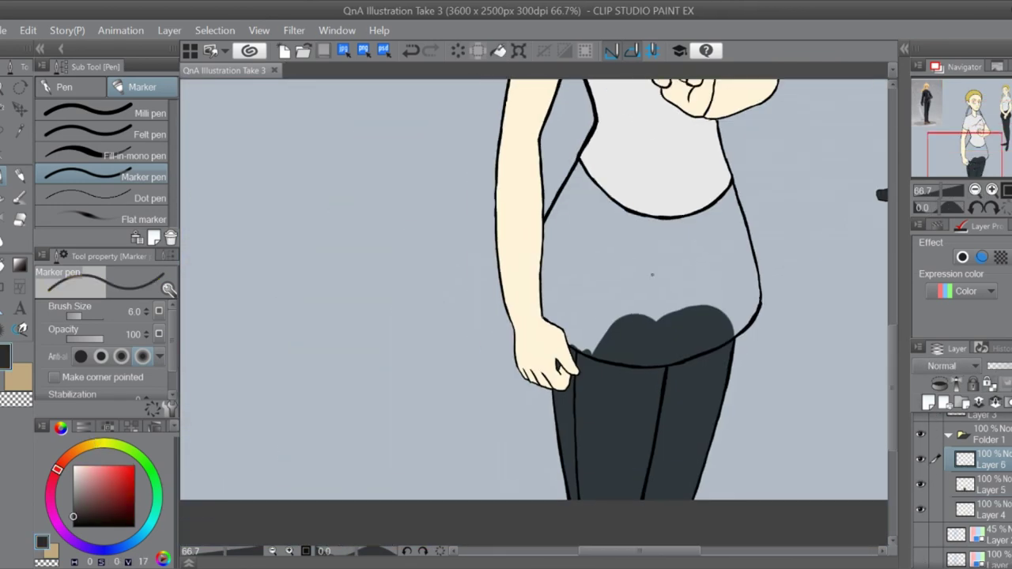
- Block in the middle of the apron with near-black, enlarging the marker to size 150
{"action": "left_click_drag", "start_coordinate": [569, 197], "coordinate": [704, 308]}
{"action": "key", "text": "bracketright"}
{"action": "key", "text": "bracketright"}
{"action": "key", "text": "bracketright"}
{"action": "key", "text": "bracketright"}
{"action": "key", "text": "bracketright"}
{"action": "key", "text": "bracketright"}
{"action": "key", "text": "bracketright"}
{"action": "key", "text": "bracketright"}
{"action": "key", "text": "bracketright"}
{"action": "key", "text": "bracketright"}
{"action": "key", "text": "bracketright"}
{"action": "key", "text": "bracketright"}
{"action": "key", "text": "bracketright"}
{"action": "key", "text": "bracketright"}
{"action": "key", "text": "bracketright"}
{"action": "key", "text": "bracketright"}
{"action": "key", "text": "bracketright"}
{"action": "left_click_drag", "start_coordinate": [601, 237], "coordinate": [680, 316]}
{"action": "left_click_drag", "start_coordinate": [712, 261], "coordinate": [594, 273]}
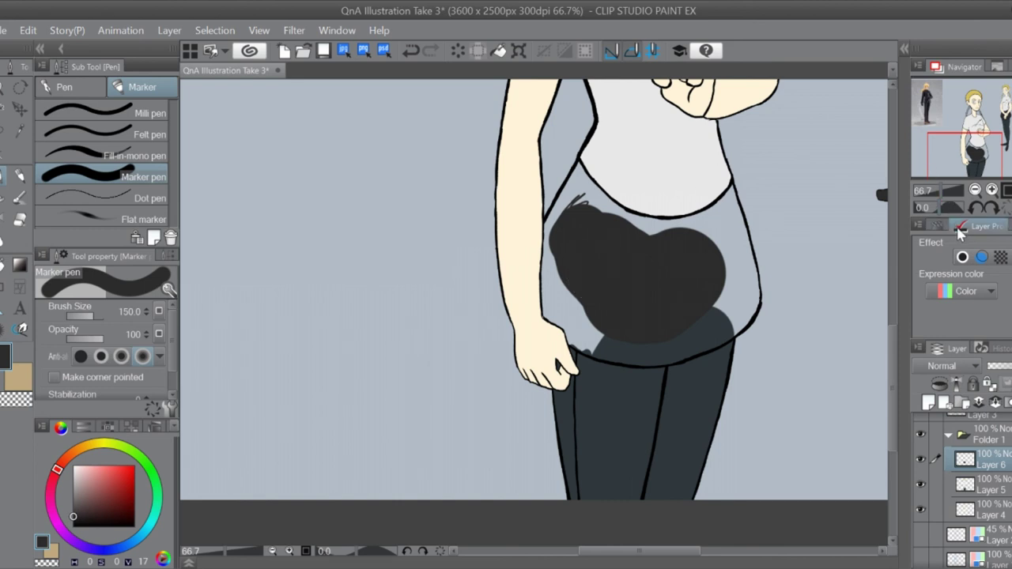
- Fill the apron edge beside the lowered arm and wrist, reducing the marker to sizes 80 and 40
{"action": "left_click", "coordinate": [991, 190]}
{"action": "key", "text": "bracketleft"}
{"action": "key", "text": "bracketleft"}
{"action": "key", "text": "bracketleft"}
{"action": "left_click", "coordinate": [992, 189]}
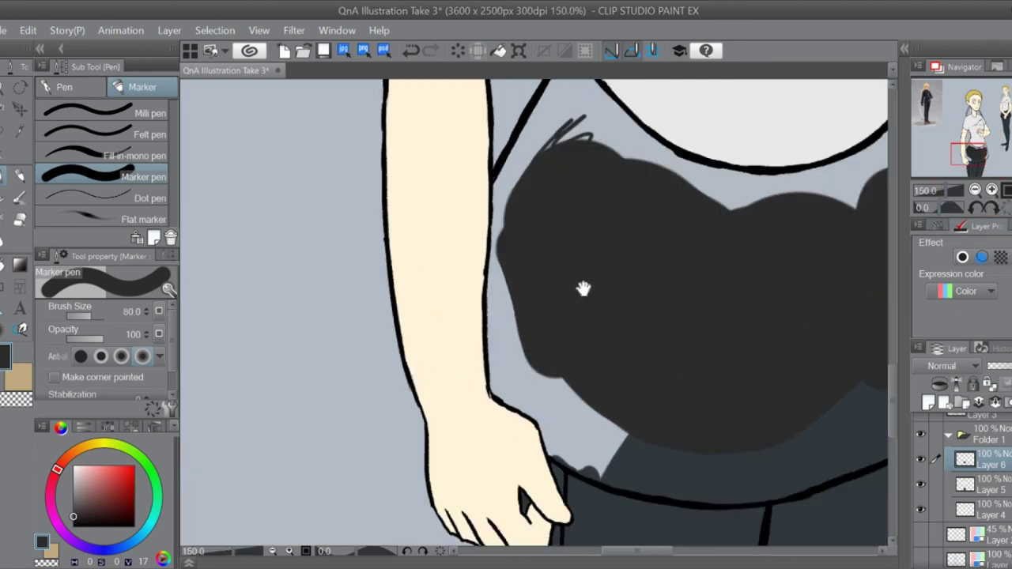
{"action": "left_click_drag", "start_coordinate": [582, 288], "coordinate": [559, 225]}
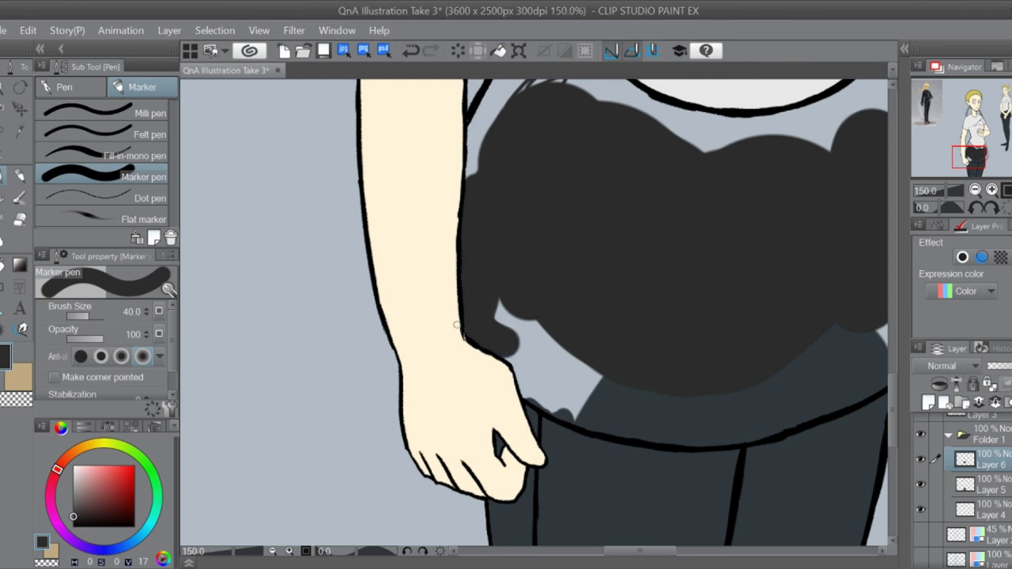
{"action": "scroll", "coordinate": [456, 324], "scroll_direction": "up", "scroll_amount": 1}
- Fill the apron's upper corner and along the shirt hem with near-black, using the marker at size 20
{"action": "key", "text": "bracketleft"}
{"action": "key", "text": "bracketleft"}
{"action": "mouse_move", "coordinate": [554, 316]}
{"action": "left_mouse_down"}
{"action": "mouse_move", "coordinate": [498, 304]}
{"action": "mouse_move", "coordinate": [570, 158]}
{"action": "mouse_move", "coordinate": [680, 292]}
{"action": "left_mouse_up"}
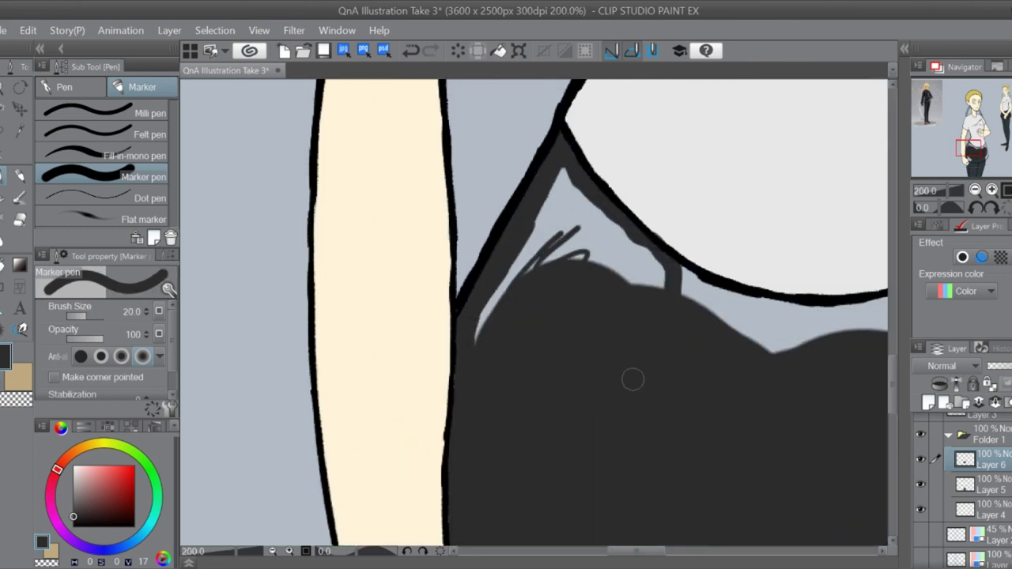
{"action": "mouse_move", "coordinate": [487, 342]}
{"action": "left_mouse_down"}
{"action": "mouse_move", "coordinate": [592, 240]}
{"action": "mouse_move", "coordinate": [790, 340]}
{"action": "mouse_move", "coordinate": [582, 332]}
{"action": "left_mouse_up"}
{"action": "left_click_drag", "start_coordinate": [712, 324], "coordinate": [815, 198]}
- Fill the remaining apron gaps beside the lowered hand and along the lower hem with the marker at size 30
{"action": "key", "text": "bracketright"}
{"action": "mouse_move", "coordinate": [743, 324]}
{"action": "left_mouse_down"}
{"action": "mouse_move", "coordinate": [790, 234]}
{"action": "mouse_move", "coordinate": [854, 425]}
{"action": "left_mouse_up"}
{"action": "mouse_move", "coordinate": [775, 285]}
{"action": "left_mouse_down"}
{"action": "mouse_move", "coordinate": [759, 431]}
{"action": "mouse_move", "coordinate": [711, 498]}
{"action": "left_mouse_up"}
{"action": "left_click_drag", "start_coordinate": [350, 316], "coordinate": [449, 398]}
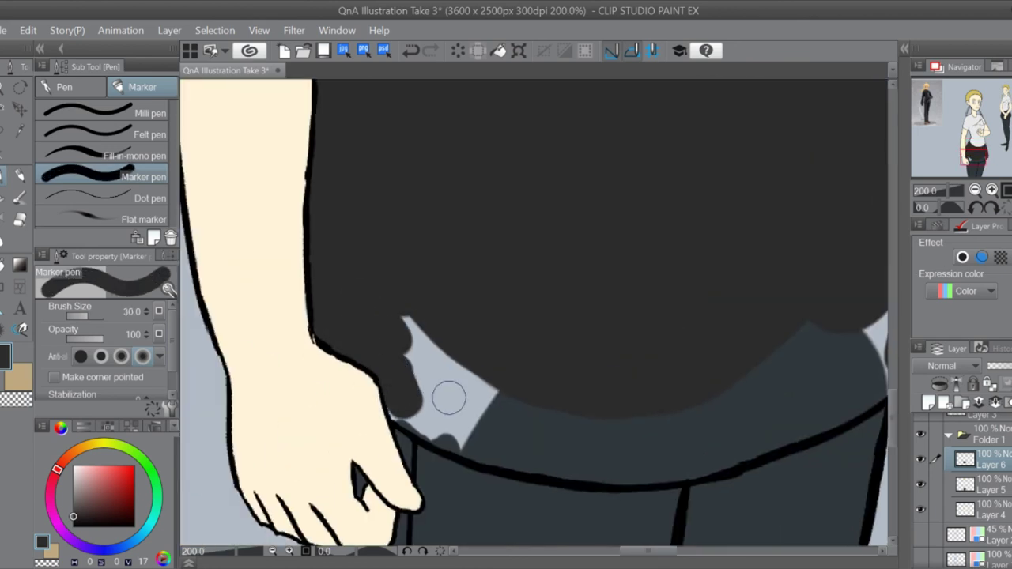
{"action": "mouse_move", "coordinate": [521, 321]}
{"action": "left_mouse_down"}
{"action": "mouse_move", "coordinate": [452, 362]}
{"action": "mouse_move", "coordinate": [494, 431]}
{"action": "mouse_move", "coordinate": [408, 401]}
{"action": "mouse_move", "coordinate": [571, 391]}
{"action": "mouse_move", "coordinate": [571, 514]}
{"action": "mouse_move", "coordinate": [554, 546]}
{"action": "left_mouse_up"}
- Sample the hair's blonde (H 50, S 56, V 83) and fill the first braid down to the shoulder, using marker sizes 7 and 10
{"action": "left_click", "coordinate": [452, 226], "text": "alt"}
{"action": "scroll", "coordinate": [500, 369], "scroll_direction": "up", "scroll_amount": 2}
{"action": "key", "text": "bracketleft"}
{"action": "key", "text": "bracketleft"}
{"action": "key", "text": "bracketleft"}
{"action": "key", "text": "bracketleft"}
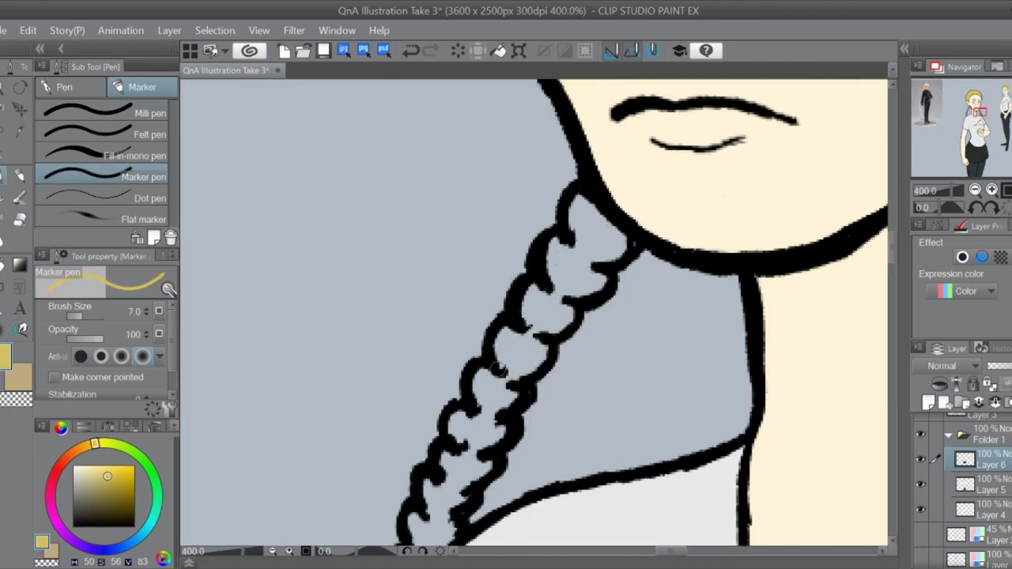
{"action": "left_click_drag", "start_coordinate": [491, 376], "coordinate": [573, 209]}
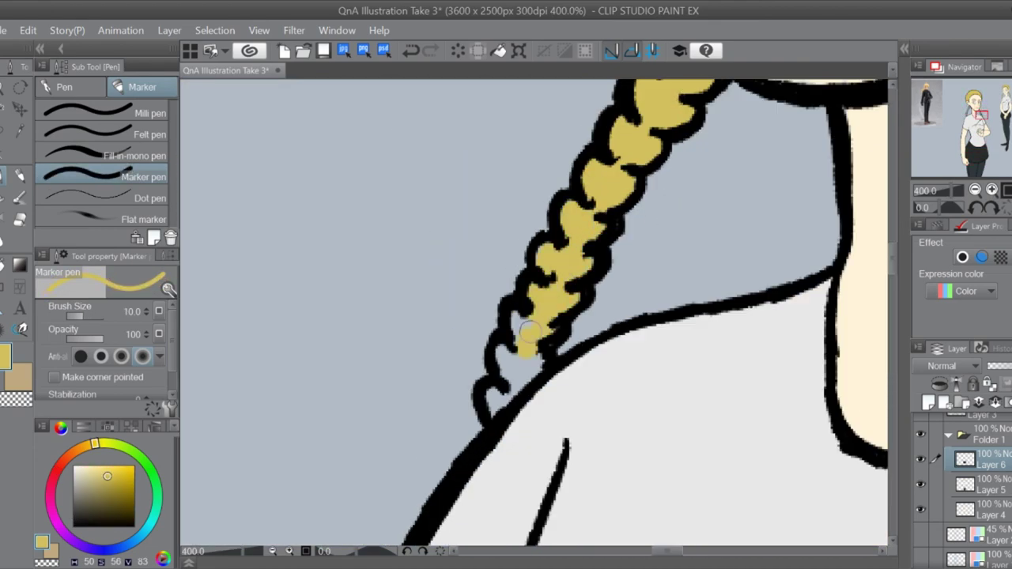
{"action": "left_click_drag", "start_coordinate": [528, 331], "coordinate": [490, 354]}
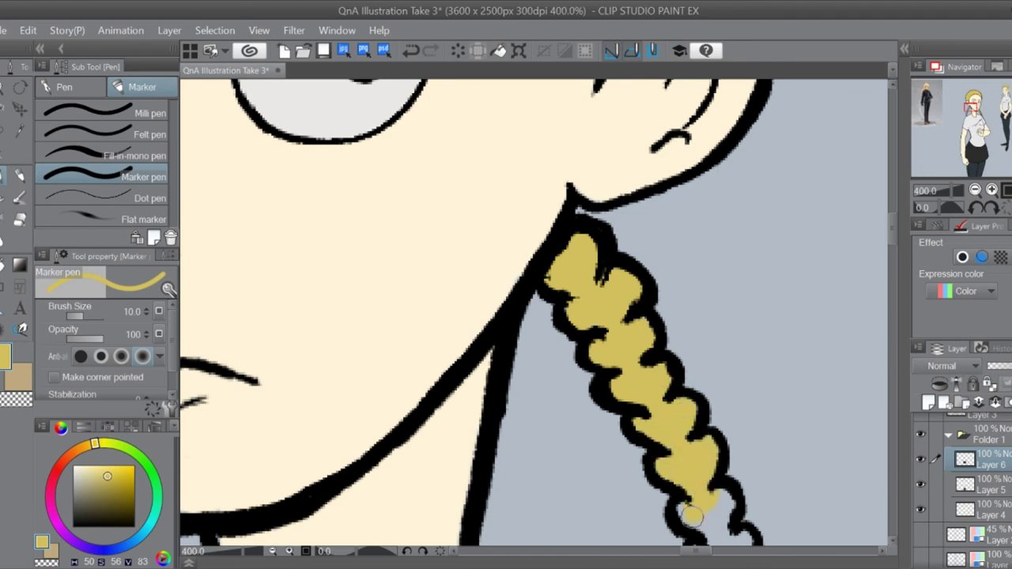
- Fill the braid hanging below the ear with the same blonde, using the marker at size 10
{"action": "left_click_drag", "start_coordinate": [690, 516], "coordinate": [624, 441]}
{"action": "key", "text": "ctrl+minus"}
{"action": "key", "text": "ctrl+minus"}
{"action": "key", "text": "ctrl+minus"}
{"action": "key", "text": "ctrl+minus"}
{"action": "key", "text": "ctrl+minus"}
{"action": "key", "text": "ctrl+minus"}
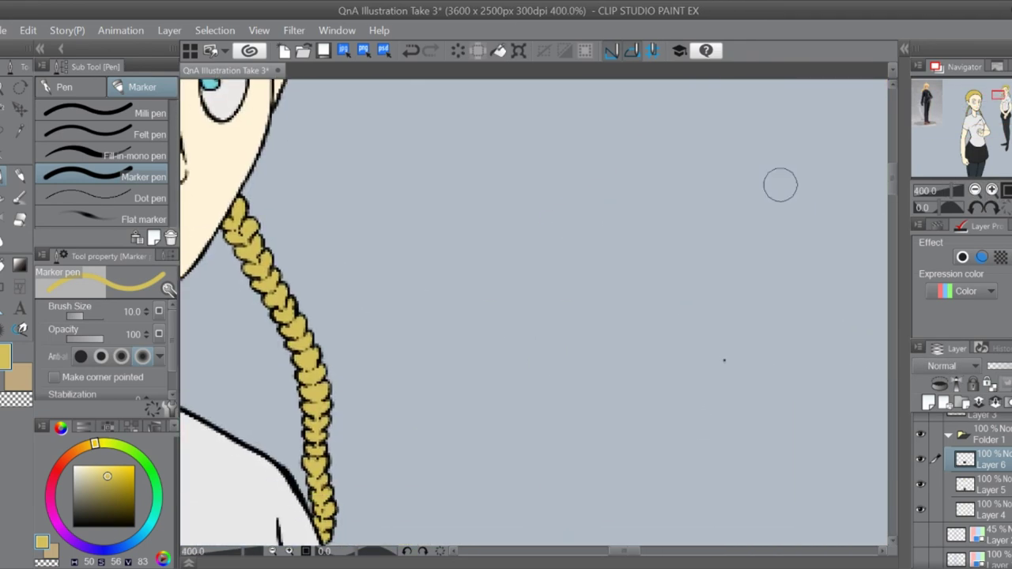
- Hide the reference image layer below the character's folder
{"action": "scroll", "coordinate": [965, 490], "scroll_direction": "down", "scroll_amount": 3}
{"action": "left_click", "coordinate": [921, 558]}
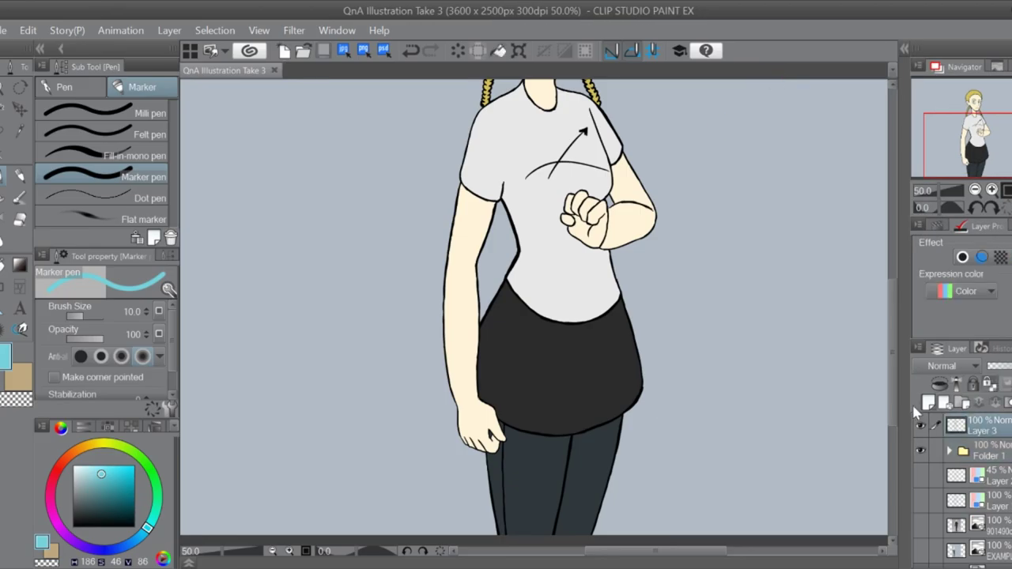
- Shade under the jaw, the ear and the side of the hair with grey-blue on a Linear burn layer, using the Turnip pen at size 15
{"action": "key", "text": "p"}
{"action": "left_click", "coordinate": [119, 141]}
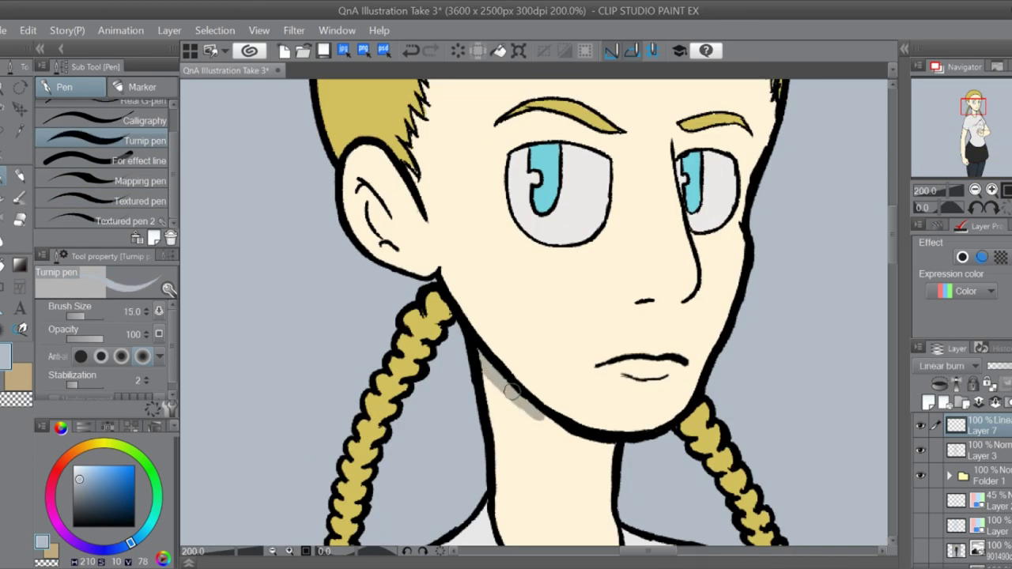
{"action": "mouse_move", "coordinate": [580, 450]}
{"action": "left_mouse_down"}
{"action": "mouse_move", "coordinate": [625, 539]}
{"action": "mouse_move", "coordinate": [659, 552]}
{"action": "left_mouse_up"}
{"action": "left_click_drag", "start_coordinate": [402, 395], "coordinate": [442, 206]}
{"action": "left_click_drag", "start_coordinate": [538, 138], "coordinate": [463, 204]}
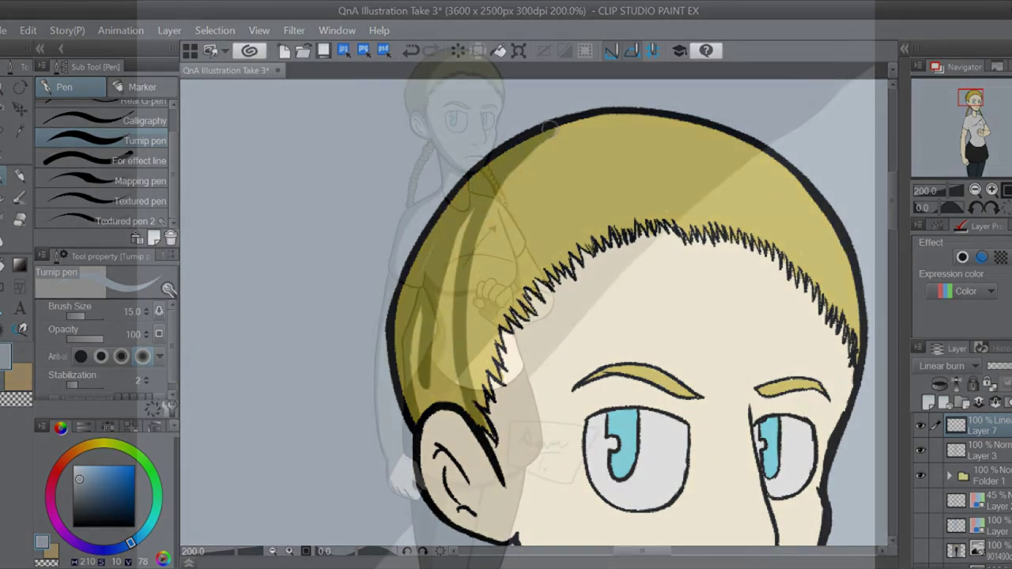